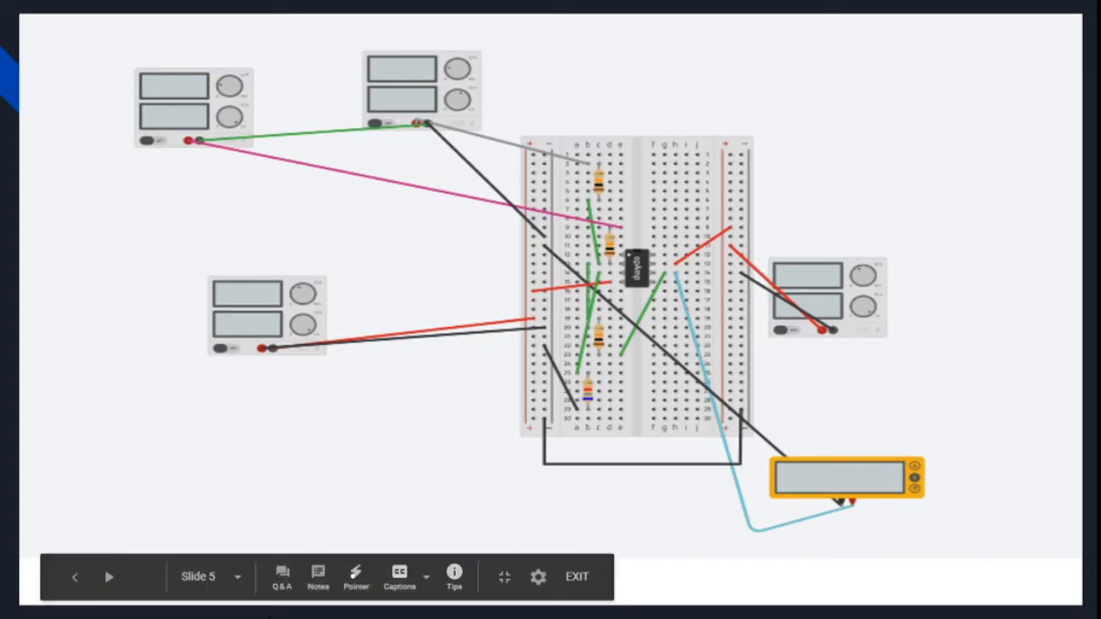
Leave the slideshow after showing the op-amp adder circuit slide and return to the presentation in the browser.
{"action": "left_click", "coordinate": [112, 580]}
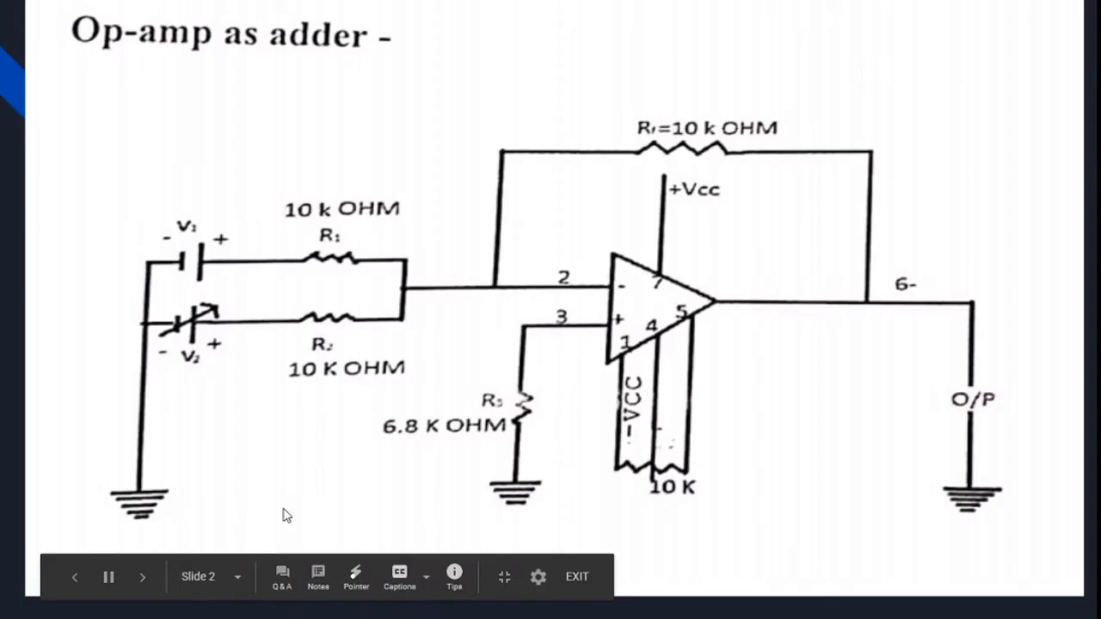
{"action": "left_click", "coordinate": [574, 578]}
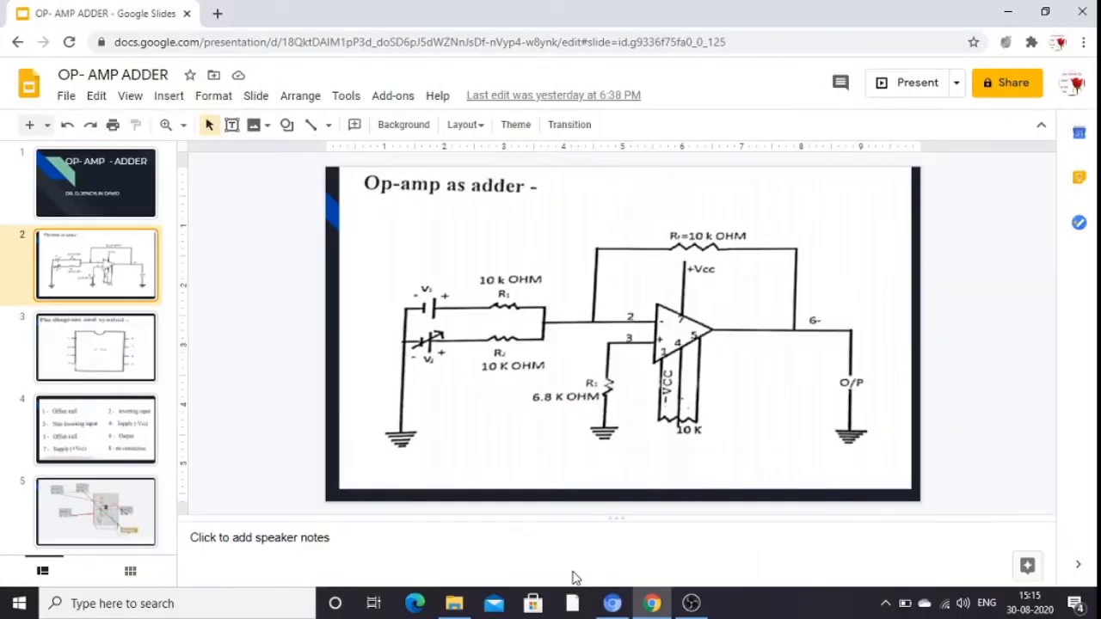
{"action": "left_click", "coordinate": [1010, 19]}
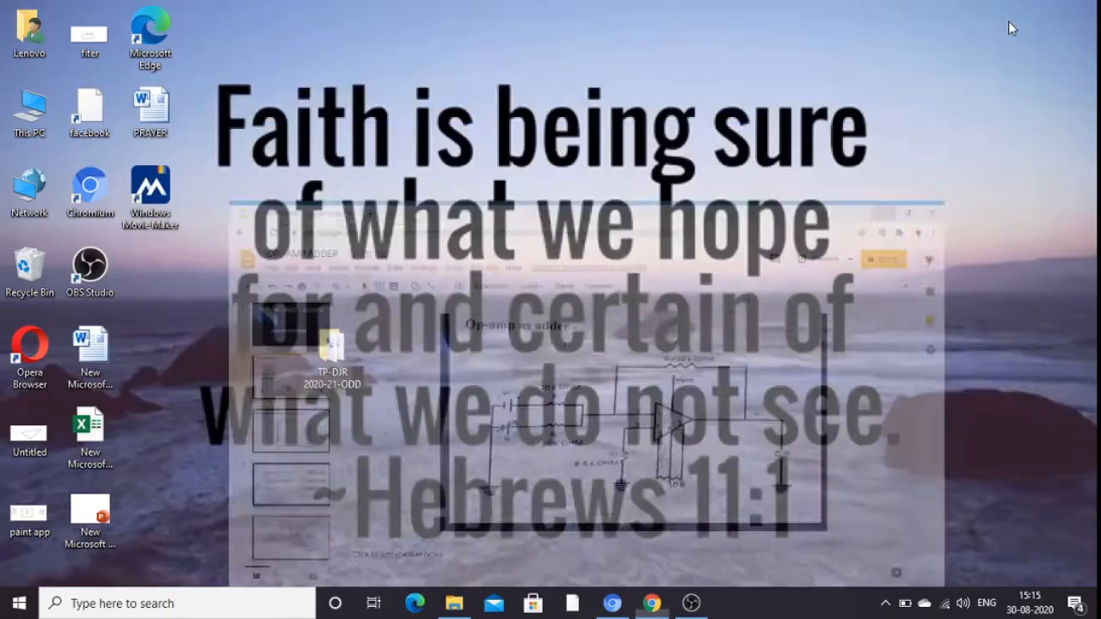
{"action": "left_click", "coordinate": [653, 603]}
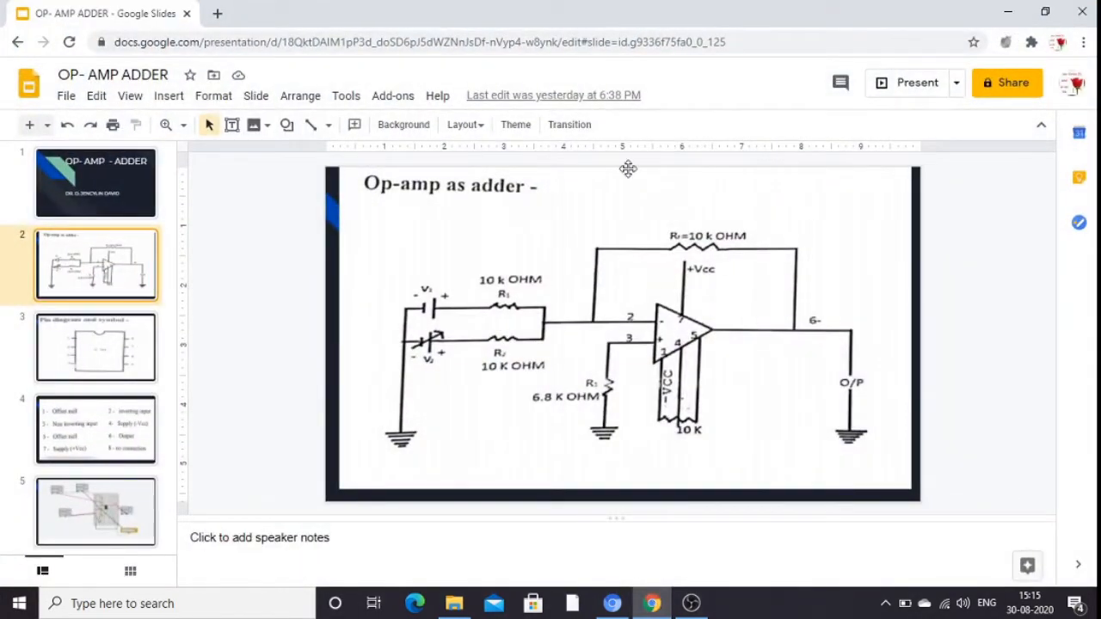
Search Google for tinkercad in a new browser tab and open the Tinkercad website.
{"action": "left_click", "coordinate": [219, 15]}
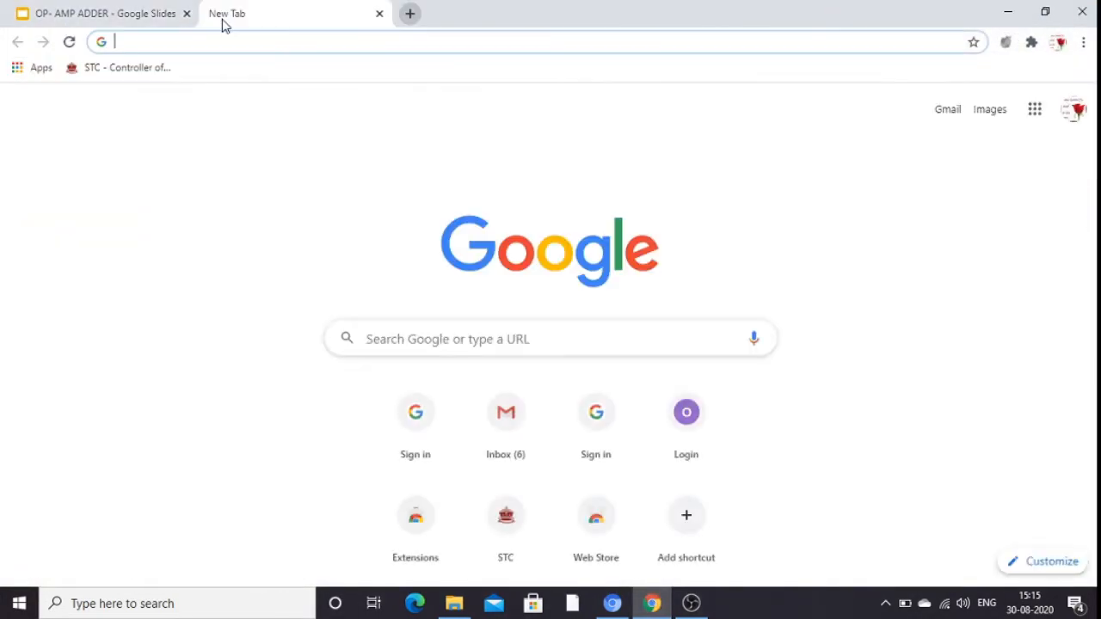
{"action": "left_click", "coordinate": [386, 340]}
{"action": "type", "text": "tin"}
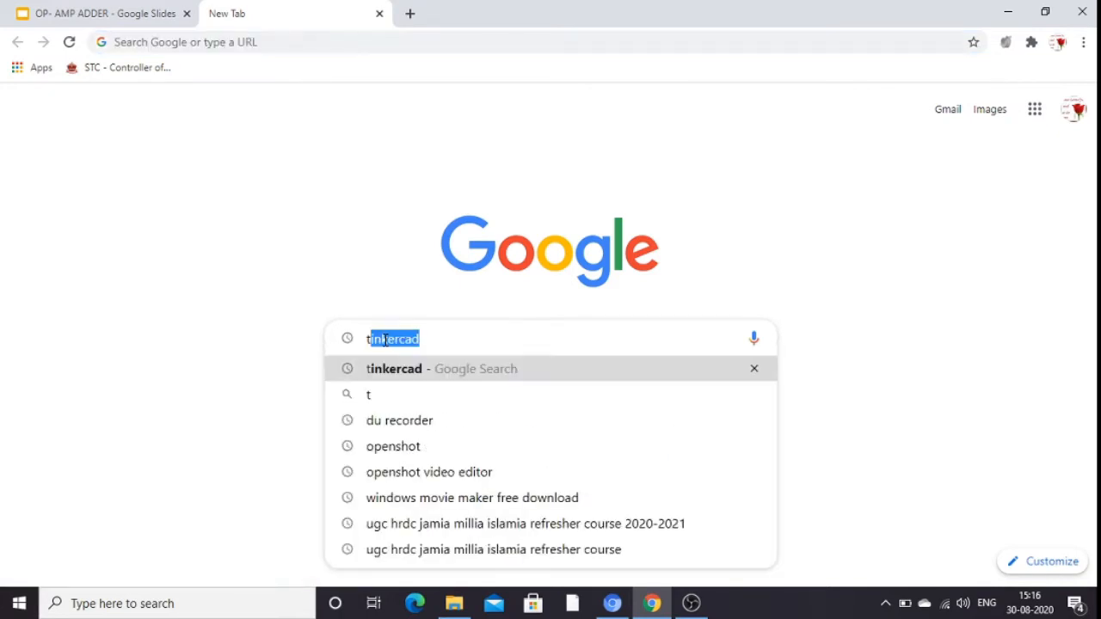
{"action": "type", "text": "ker"}
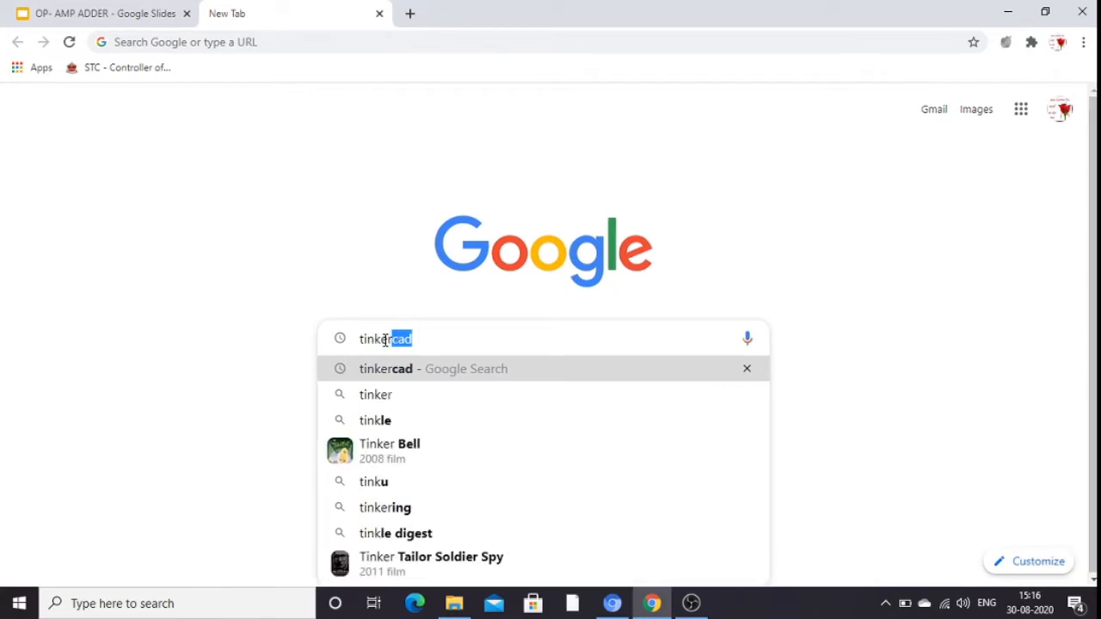
{"action": "left_click", "coordinate": [401, 374]}
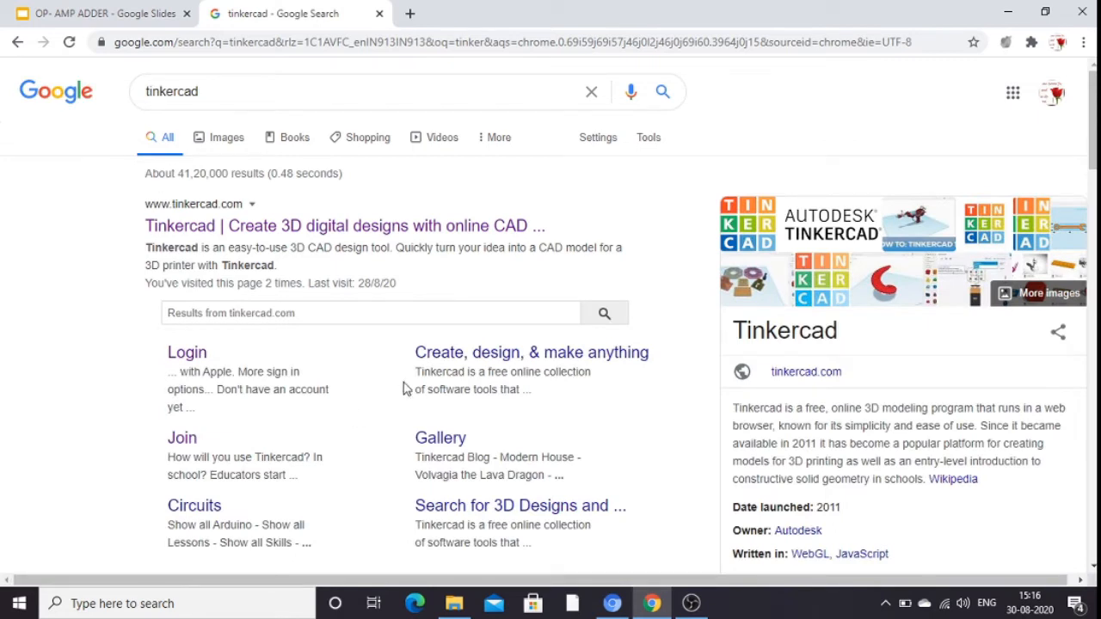
{"action": "left_click", "coordinate": [214, 236]}
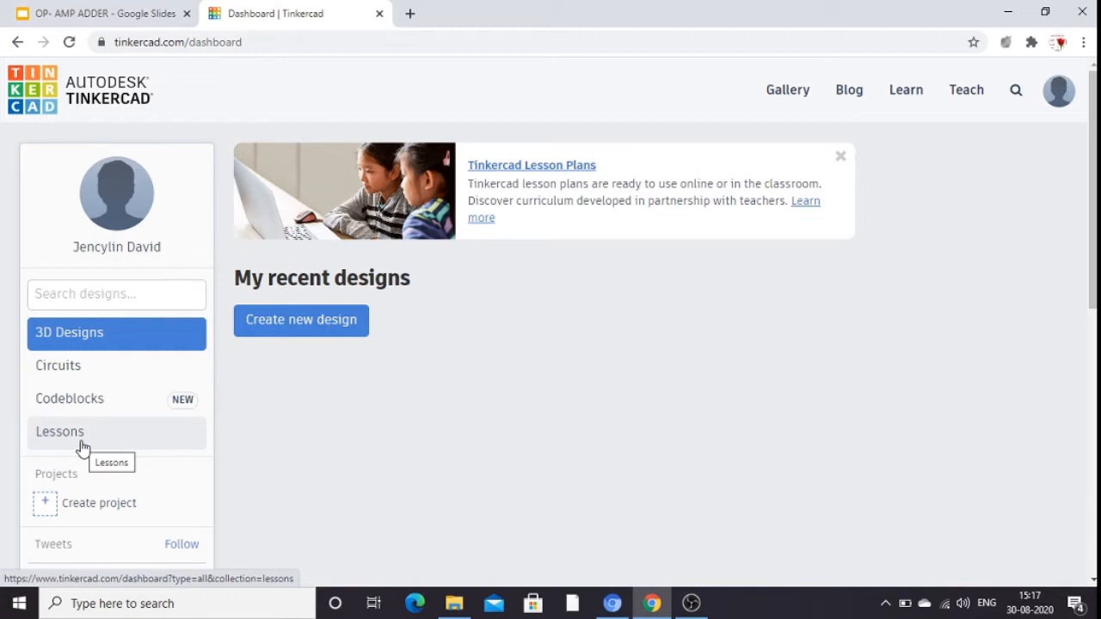
Show the Circuits designs on the Tinkercad dashboard and create a new circuit.
{"action": "left_click", "coordinate": [97, 375]}
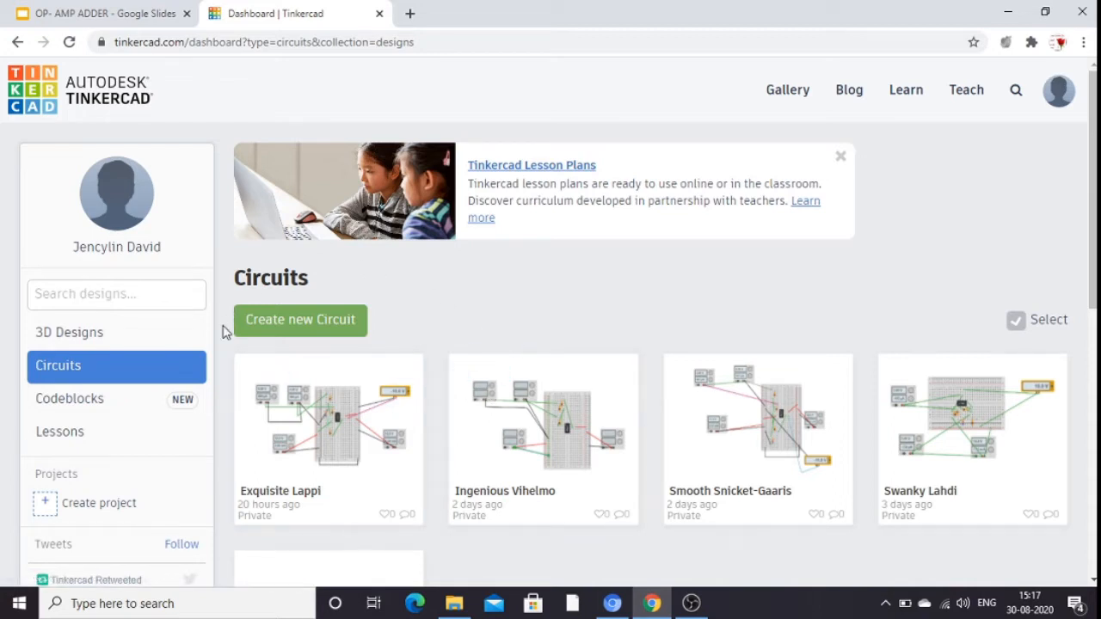
{"action": "left_click", "coordinate": [337, 324]}
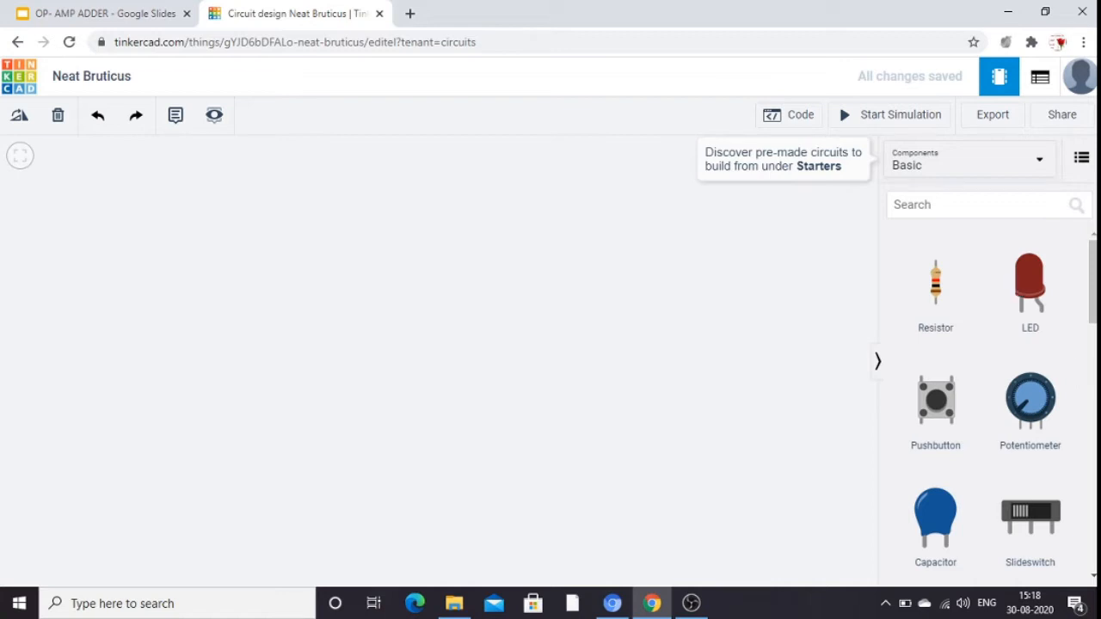
{"action": "mouse_move", "coordinate": [1091, 305]}
{"action": "left_mouse_down"}
{"action": "mouse_move", "coordinate": [1091, 512]}
{"action": "mouse_move", "coordinate": [1092, 307]}
{"action": "left_mouse_up"}
{"action": "key", "text": "e"}
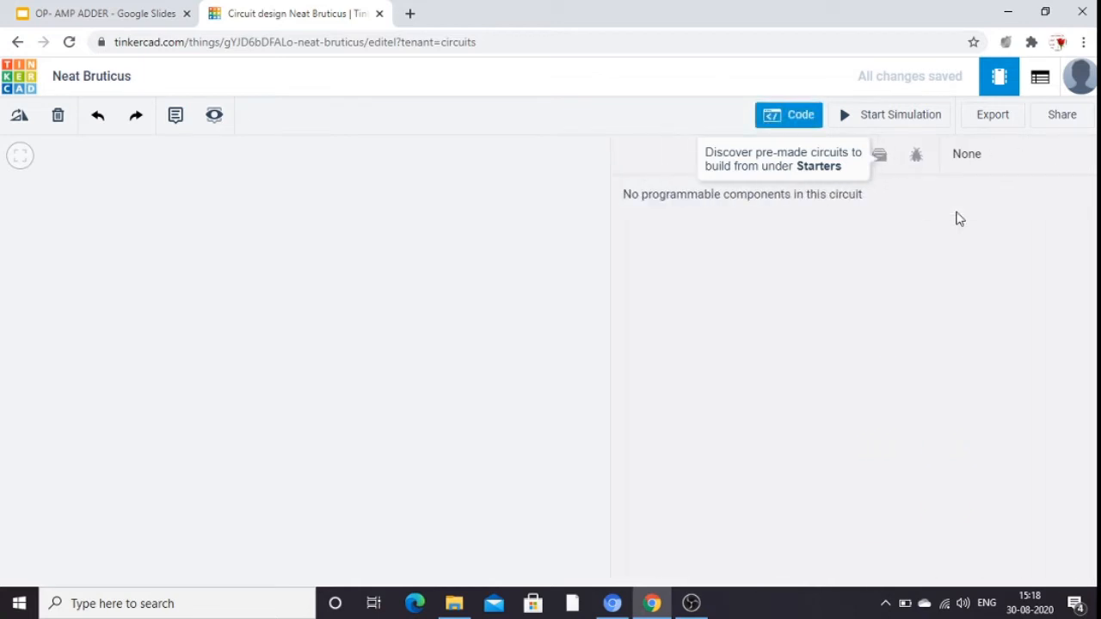
{"action": "left_click", "coordinate": [559, 274]}
Search the components for "bread" and place a Breadboard Small in the middle of the workspace.
{"action": "left_click", "coordinate": [905, 213]}
{"action": "type", "text": "bre"}
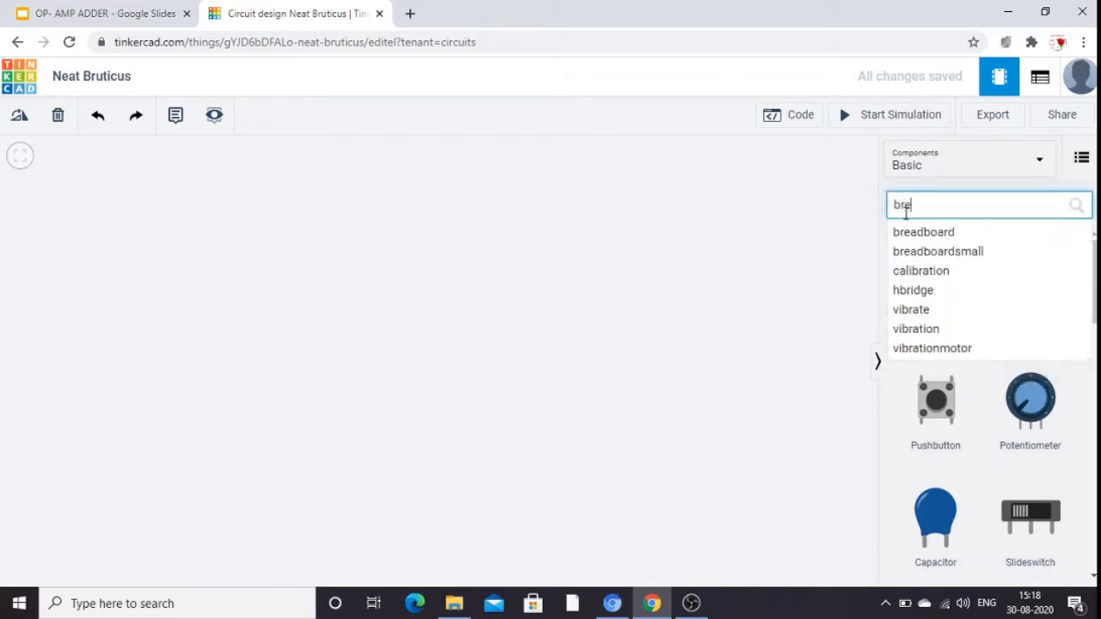
{"action": "type", "text": "ad"}
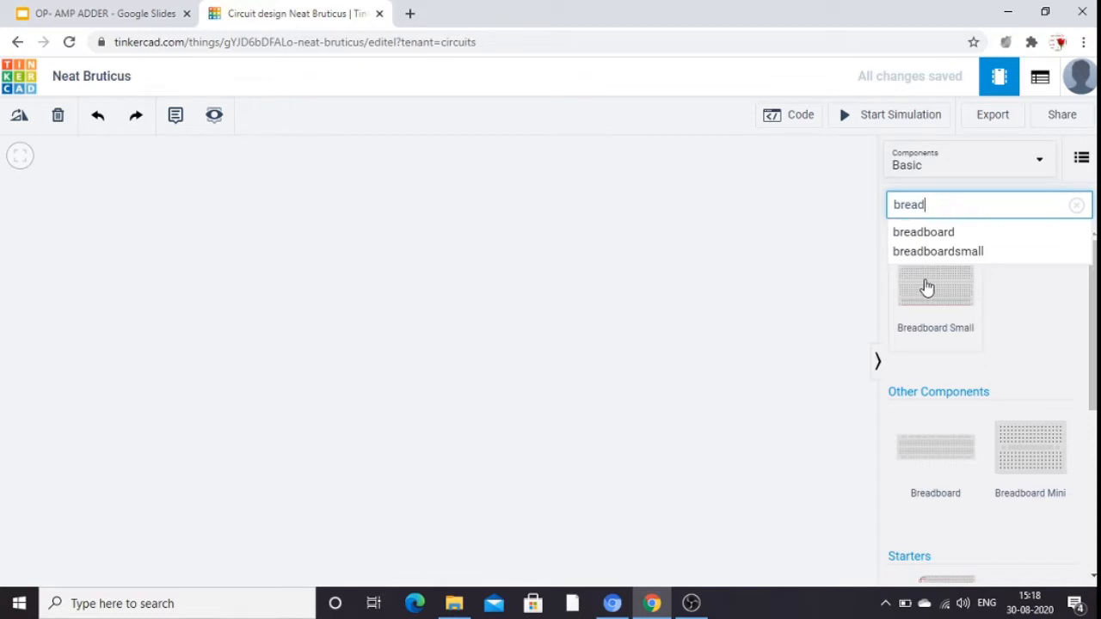
{"action": "mouse_move", "coordinate": [1095, 351]}
{"action": "left_mouse_down"}
{"action": "mouse_move", "coordinate": [1096, 435]}
{"action": "mouse_move", "coordinate": [1096, 350]}
{"action": "left_mouse_up"}
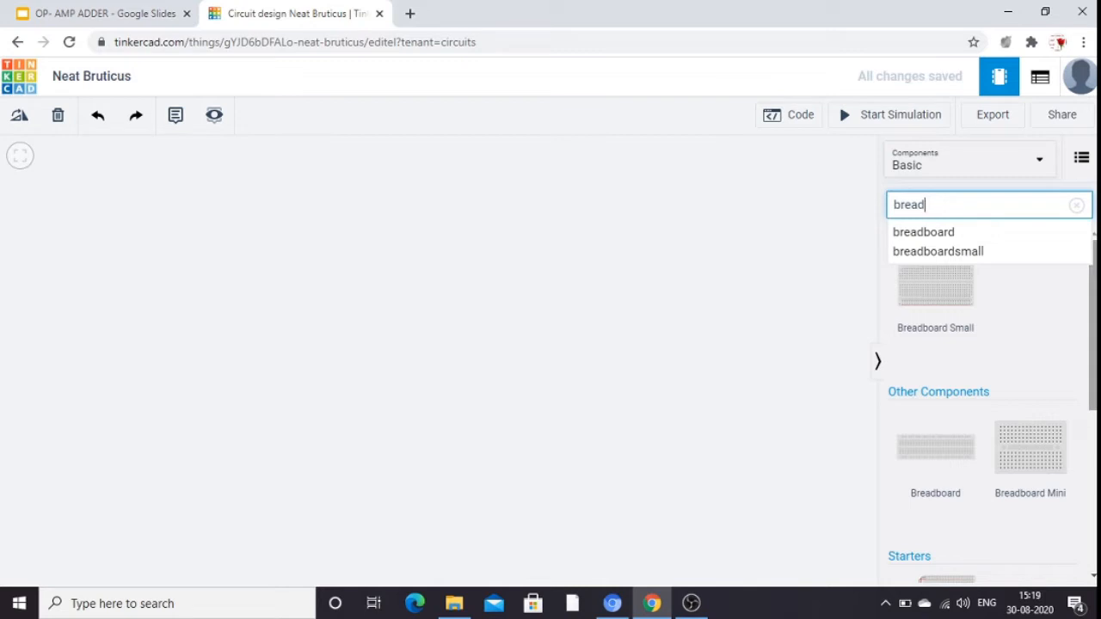
{"action": "left_click", "coordinate": [958, 298]}
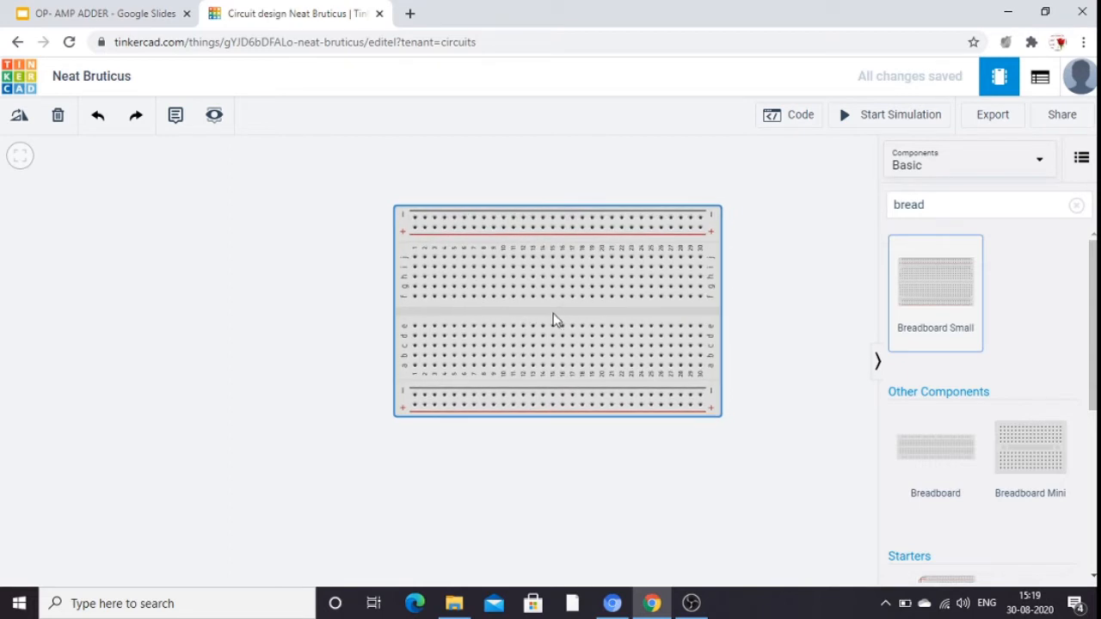
{"action": "left_click", "coordinate": [535, 326]}
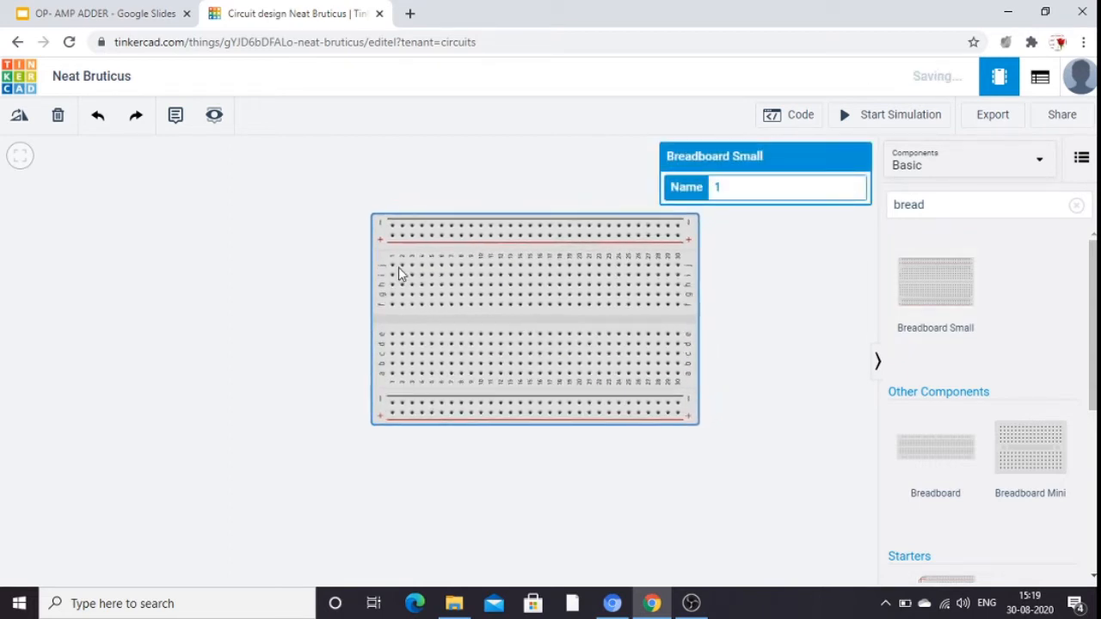
Rotate the breadboard 90 degrees clockwise so that it stands upright.
{"action": "left_click", "coordinate": [17, 118]}
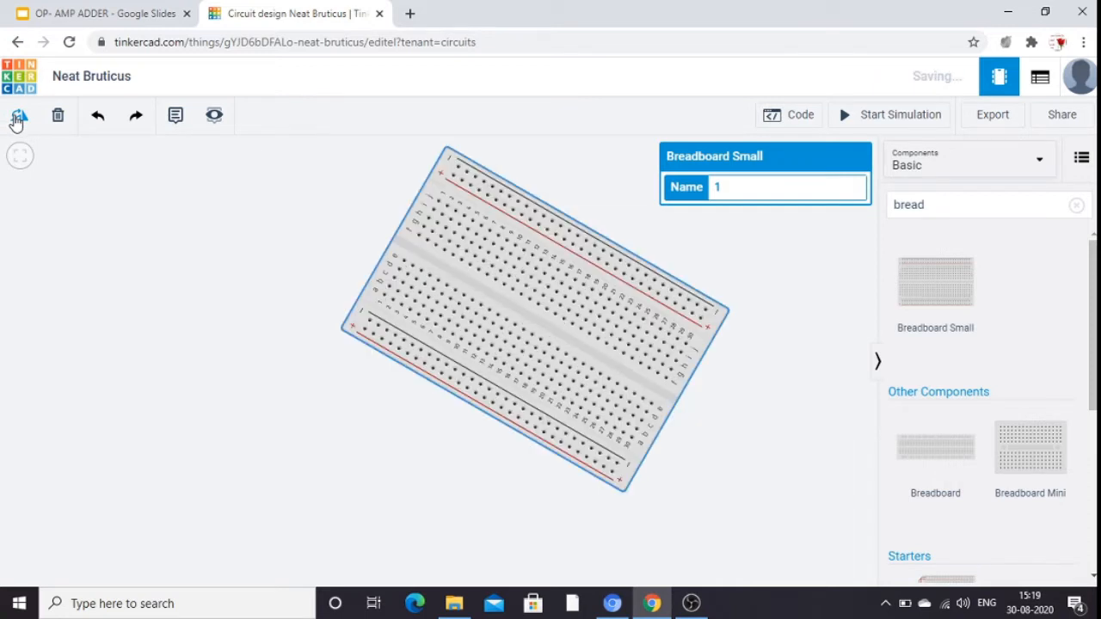
{"action": "left_click", "coordinate": [17, 118]}
{"action": "left_click", "coordinate": [17, 118]}
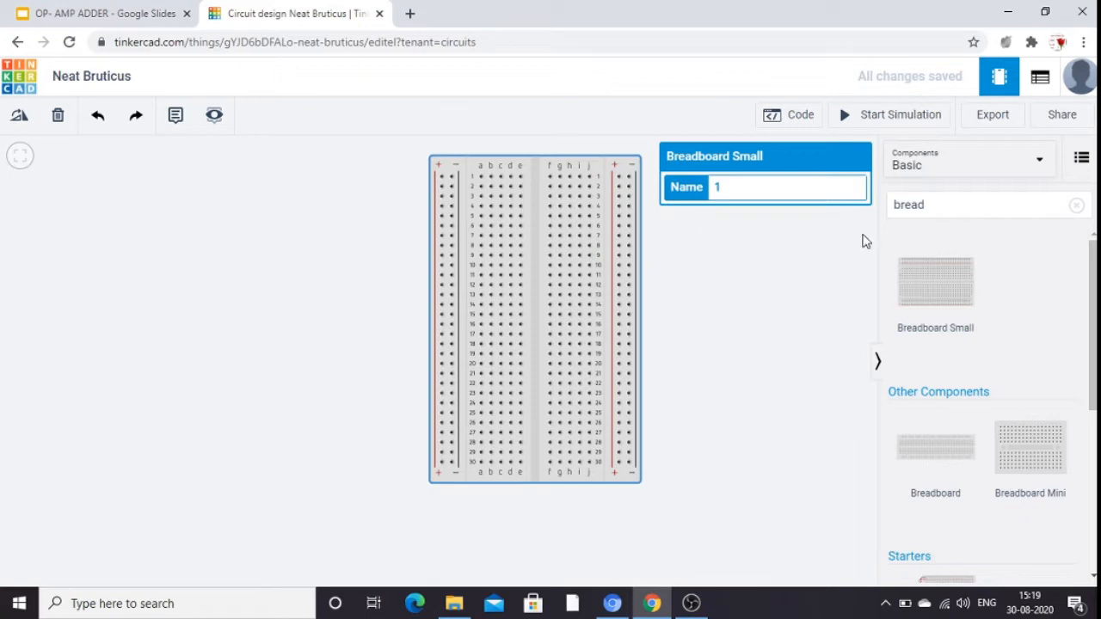
Search the components for 741 and place a 741 Operational Amplifier to the right of the breadboard.
{"action": "left_click", "coordinate": [944, 208]}
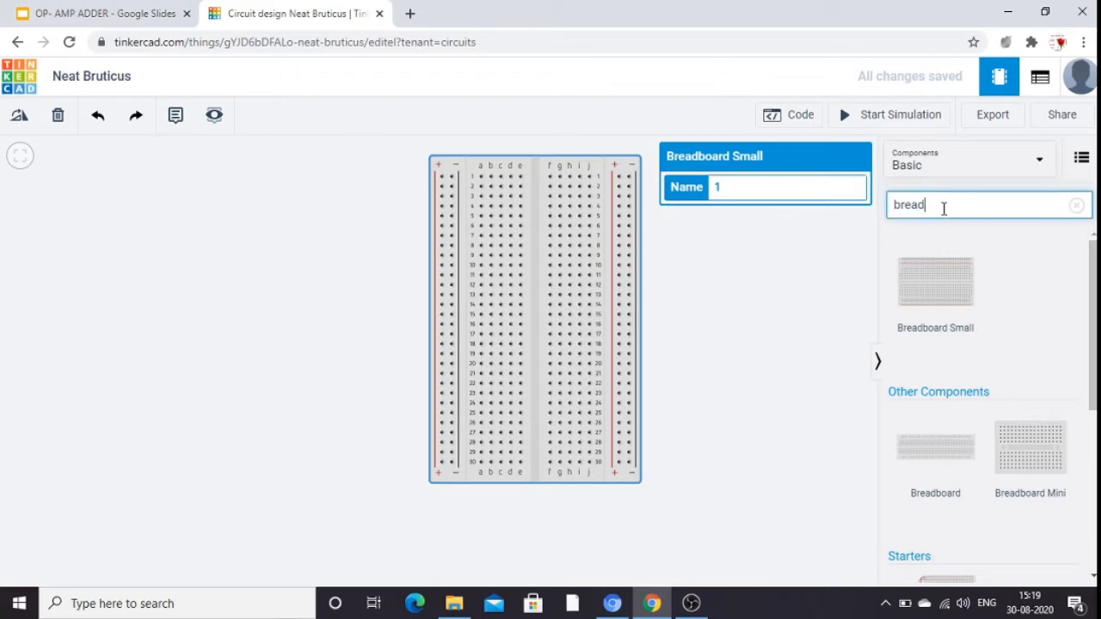
{"action": "type", "text": "741"}
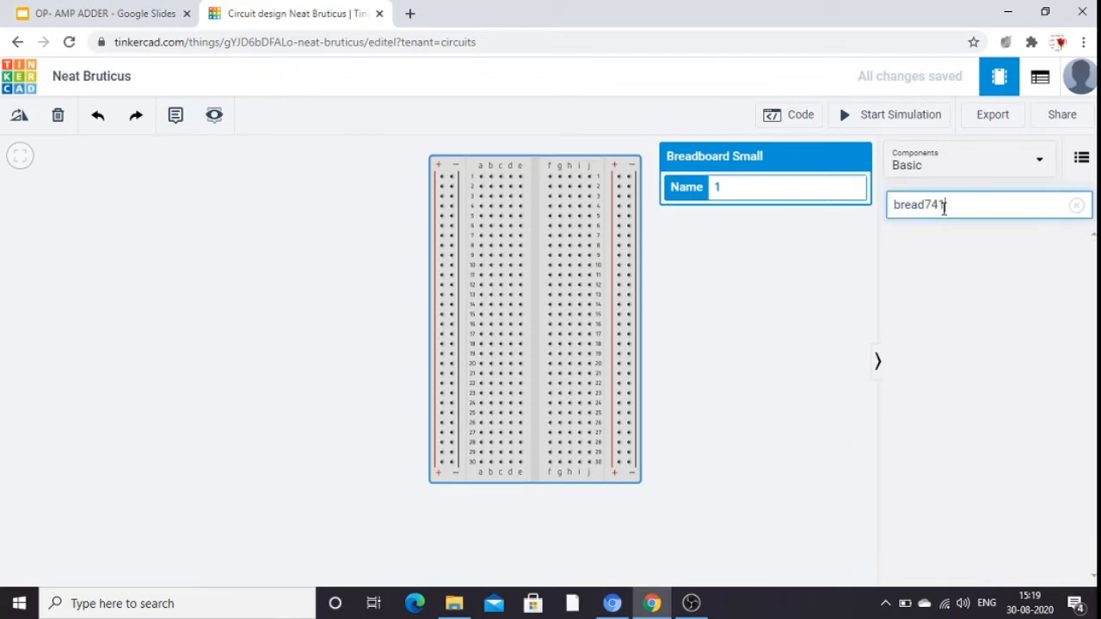
{"action": "key", "text": "BackSpace"}
{"action": "key", "text": "BackSpace"}
{"action": "key", "text": "BackSpace"}
{"action": "key", "text": "BackSpace"}
{"action": "key", "text": "BackSpace"}
{"action": "key", "text": "BackSpace"}
{"action": "key", "text": "BackSpace"}
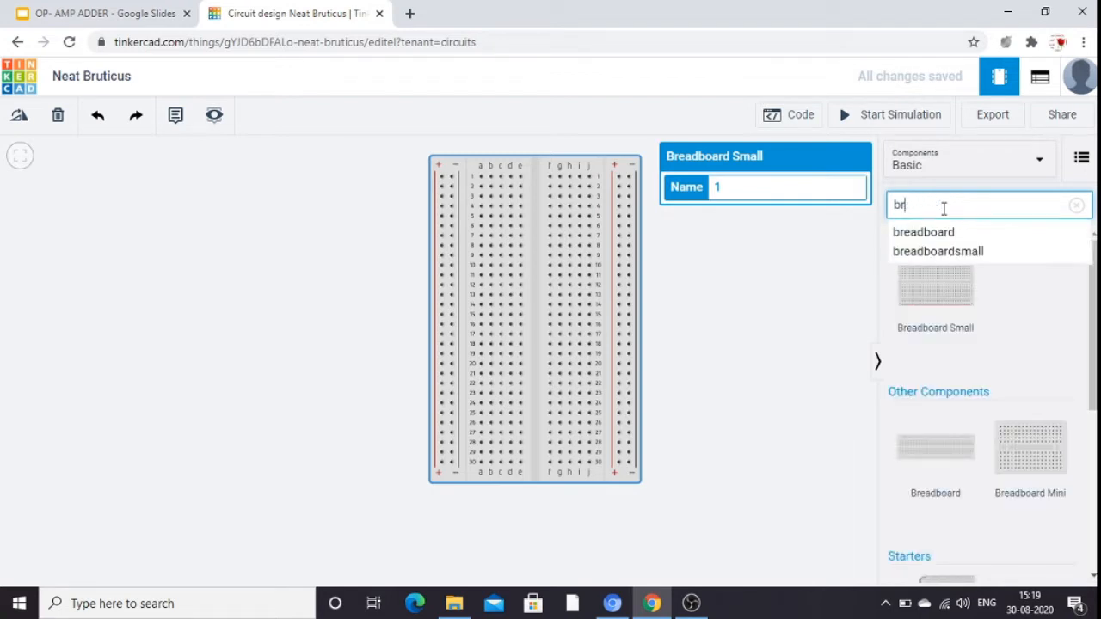
{"action": "key", "text": "BackSpace"}
{"action": "type", "text": "741"}
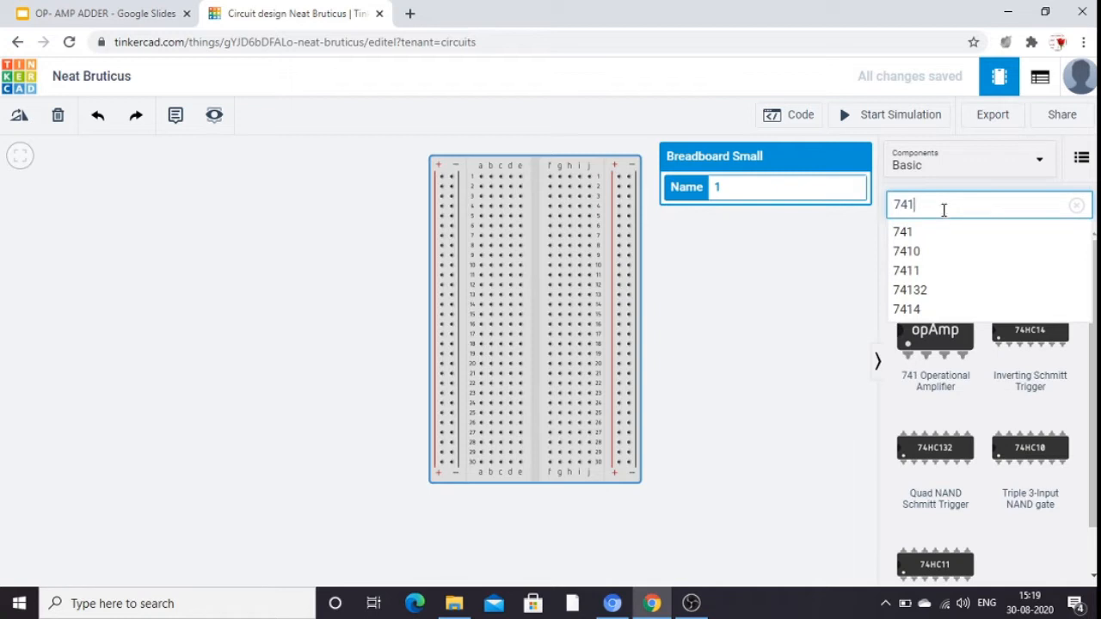
{"action": "left_click", "coordinate": [930, 242]}
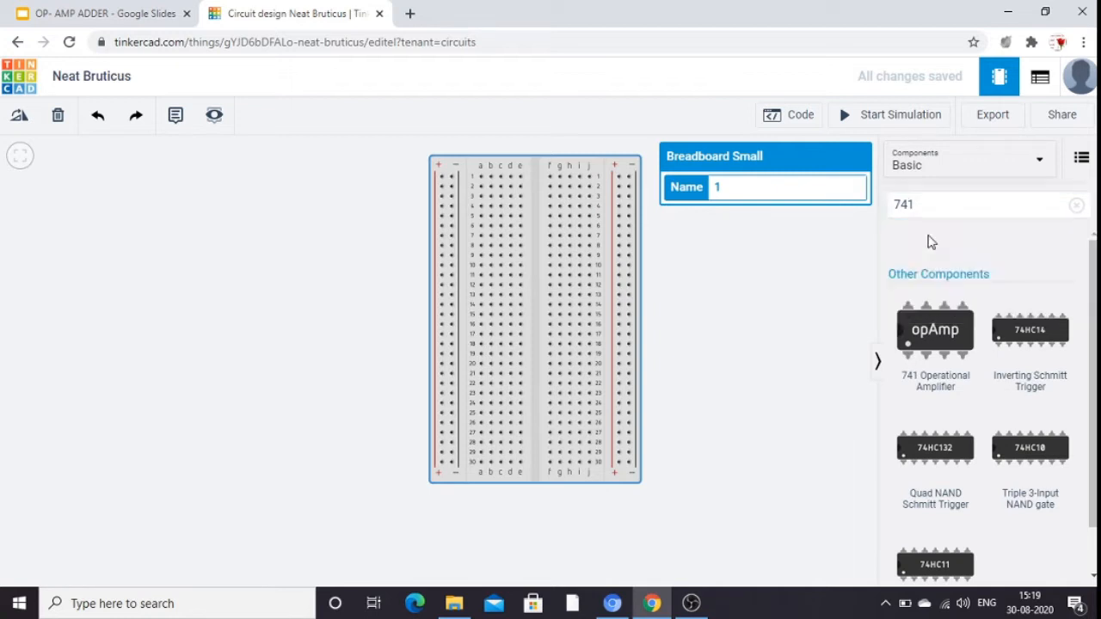
{"action": "left_click", "coordinate": [921, 335]}
{"action": "left_click_drag", "start_coordinate": [921, 335], "coordinate": [712, 324]}
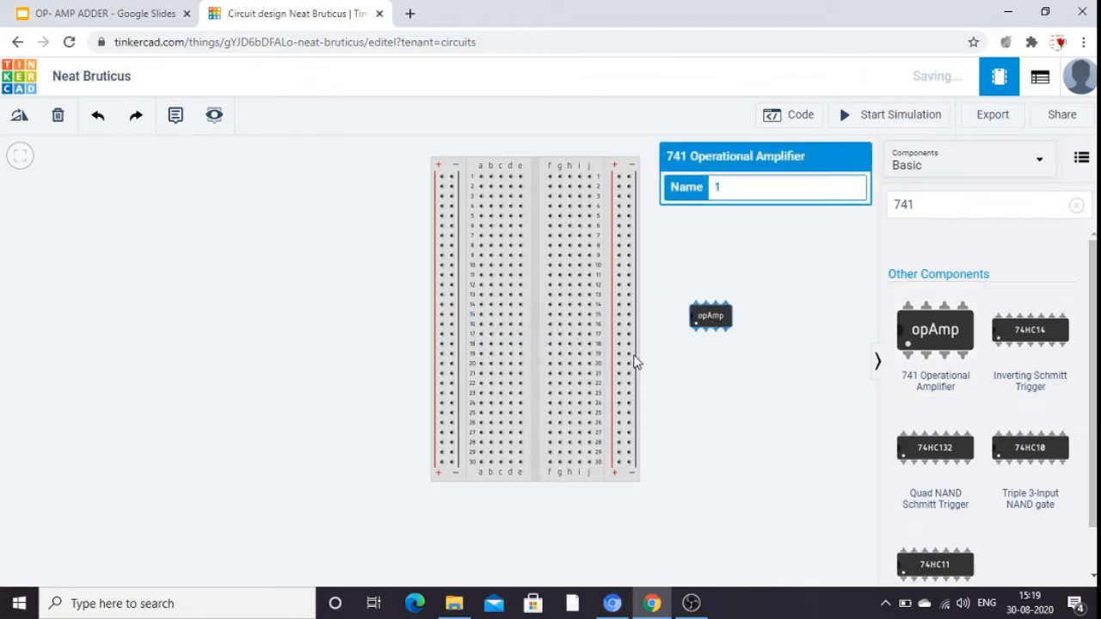
Rotate the op-amp 90 degrees clockwise and seat it across the breadboard's centre gap in rows 13 to 16.
{"action": "left_click", "coordinate": [19, 118]}
{"action": "left_click", "coordinate": [19, 119]}
{"action": "left_click", "coordinate": [19, 118]}
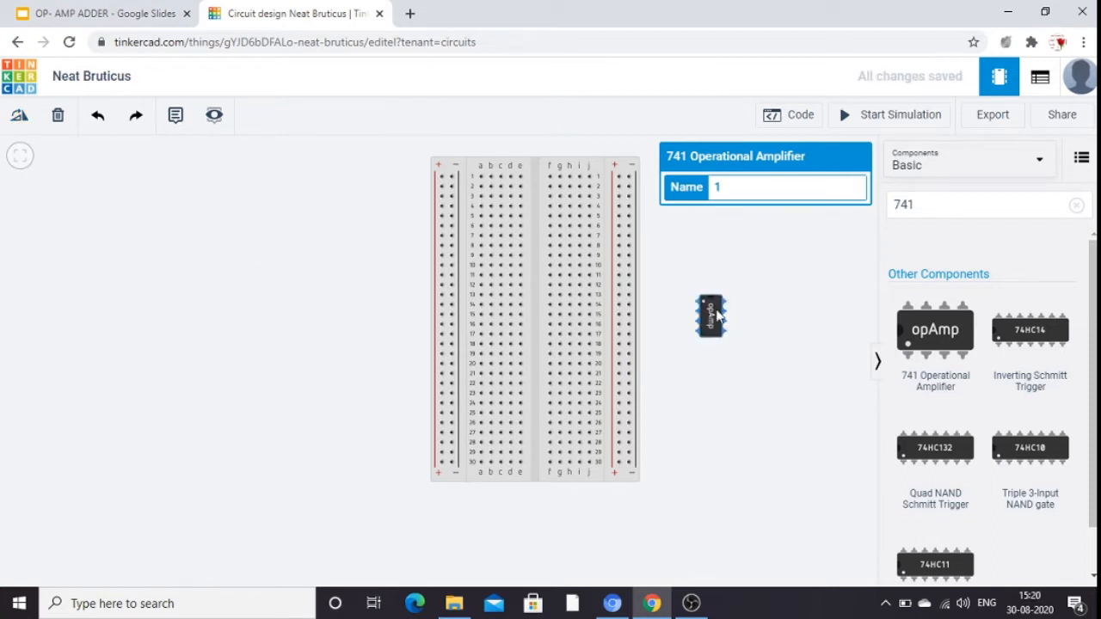
{"action": "left_click", "coordinate": [768, 317]}
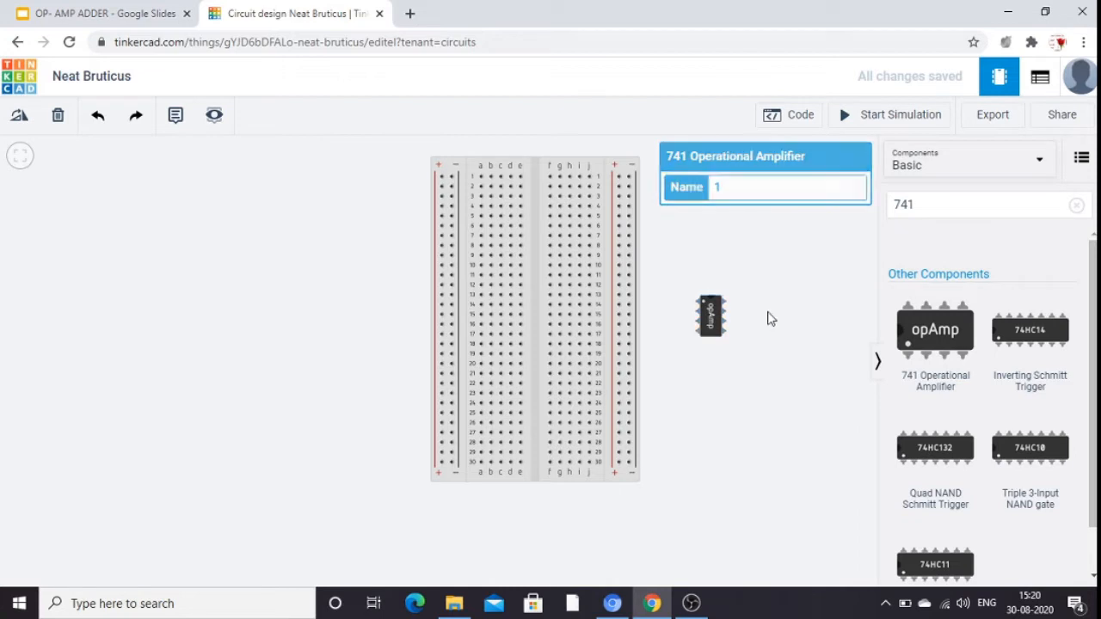
{"action": "left_click", "coordinate": [709, 321]}
{"action": "left_click_drag", "start_coordinate": [709, 321], "coordinate": [532, 313]}
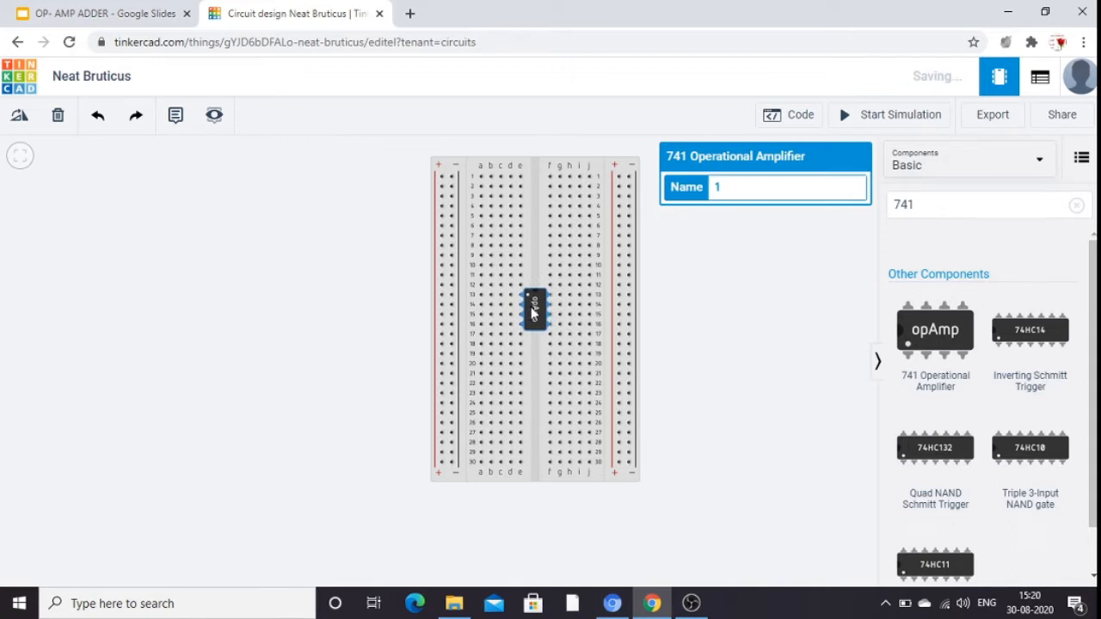
{"action": "left_click", "coordinate": [719, 340]}
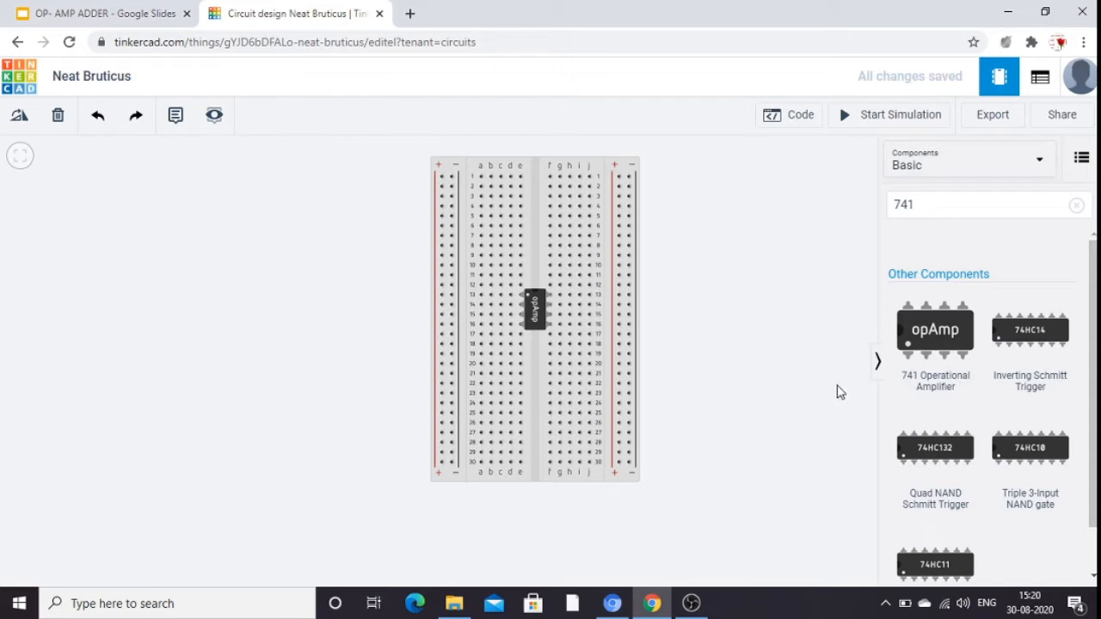
Add a resistor, set it to 10 kΩ, and plug it into column d of the breadboard between rows 10 and 14.
{"action": "left_click", "coordinate": [926, 203]}
{"action": "key", "text": "BackSpace"}
{"action": "key", "text": "BackSpace"}
{"action": "key", "text": "BackSpace"}
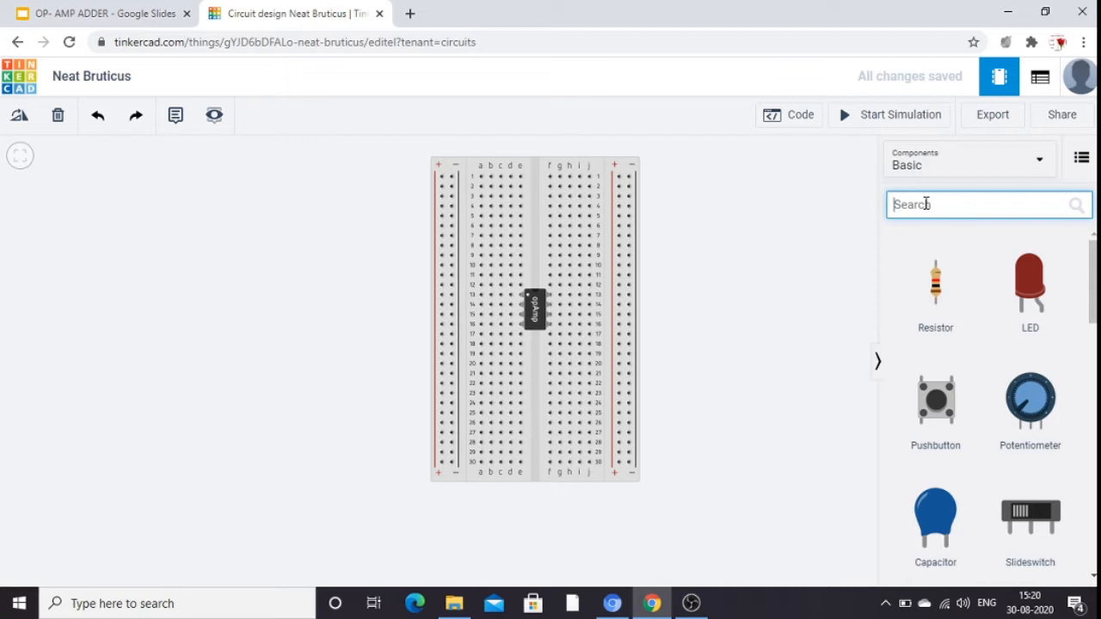
{"action": "left_click_drag", "start_coordinate": [938, 284], "coordinate": [766, 272]}
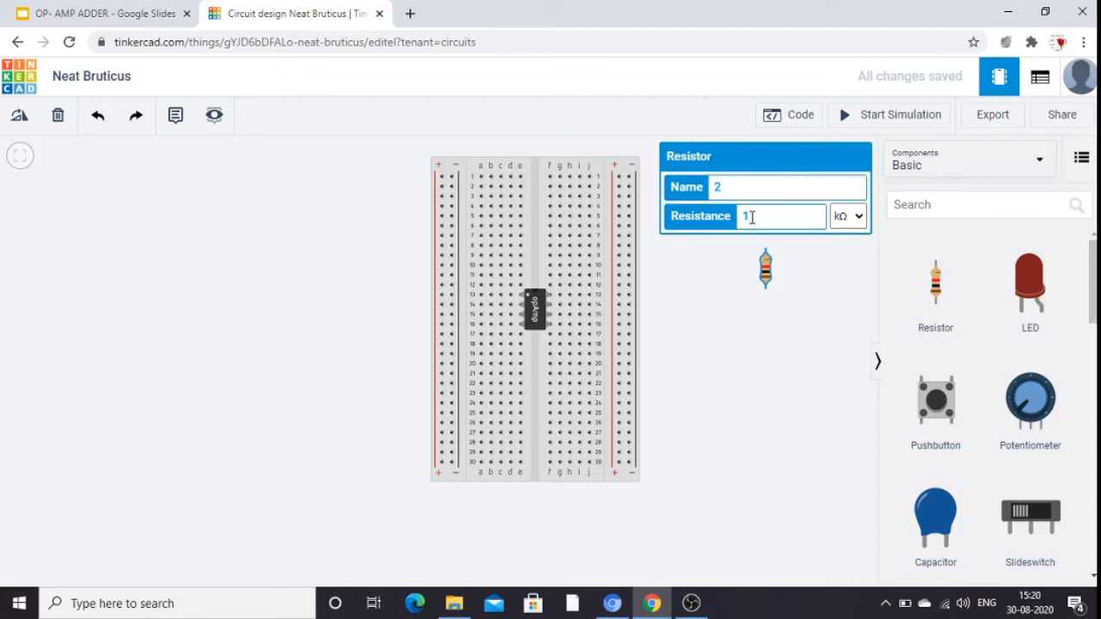
{"action": "type", "text": "0"}
{"action": "left_click_drag", "start_coordinate": [765, 272], "coordinate": [539, 281]}
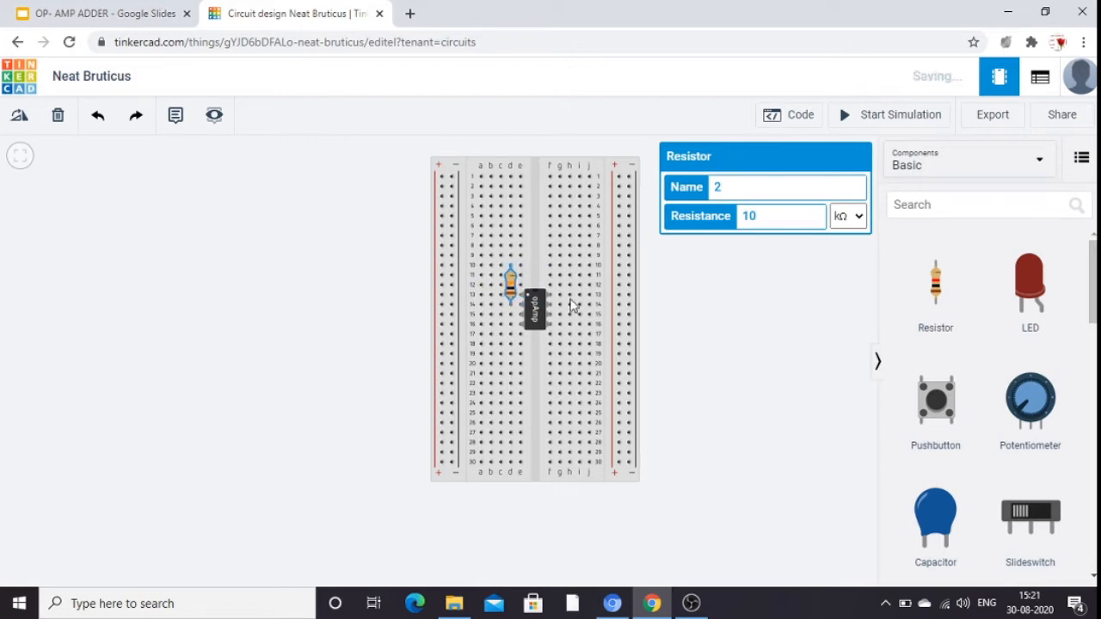
{"action": "left_click", "coordinate": [651, 317]}
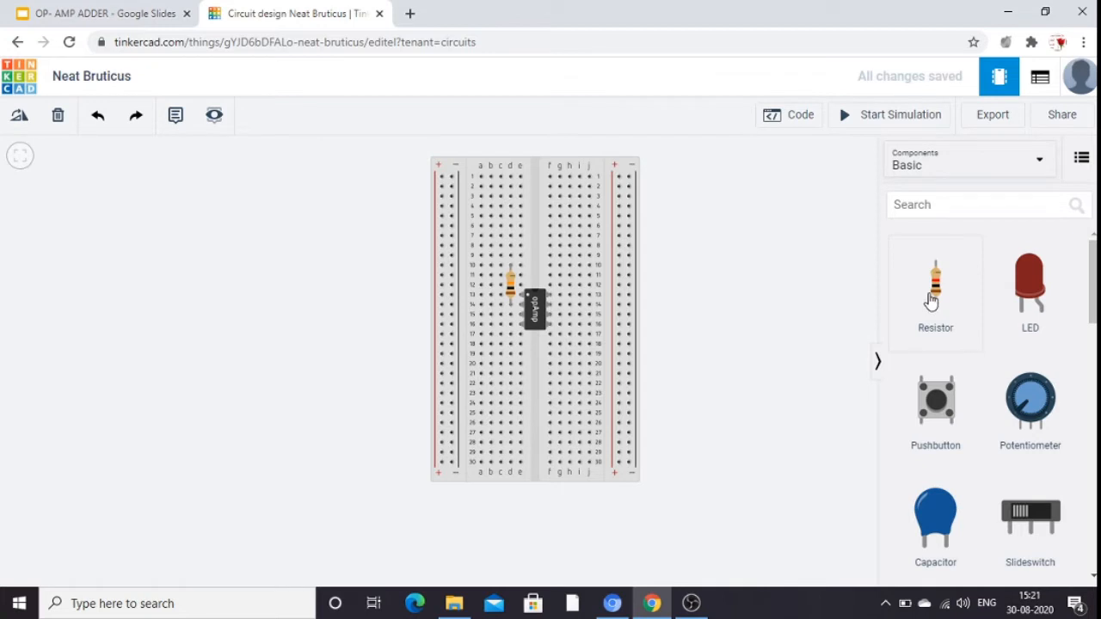
Add a second resistor to the right of the breadboard and set its resistance to 10 kΩ.
{"action": "left_click_drag", "start_coordinate": [931, 301], "coordinate": [751, 307]}
{"action": "left_click", "coordinate": [750, 220]}
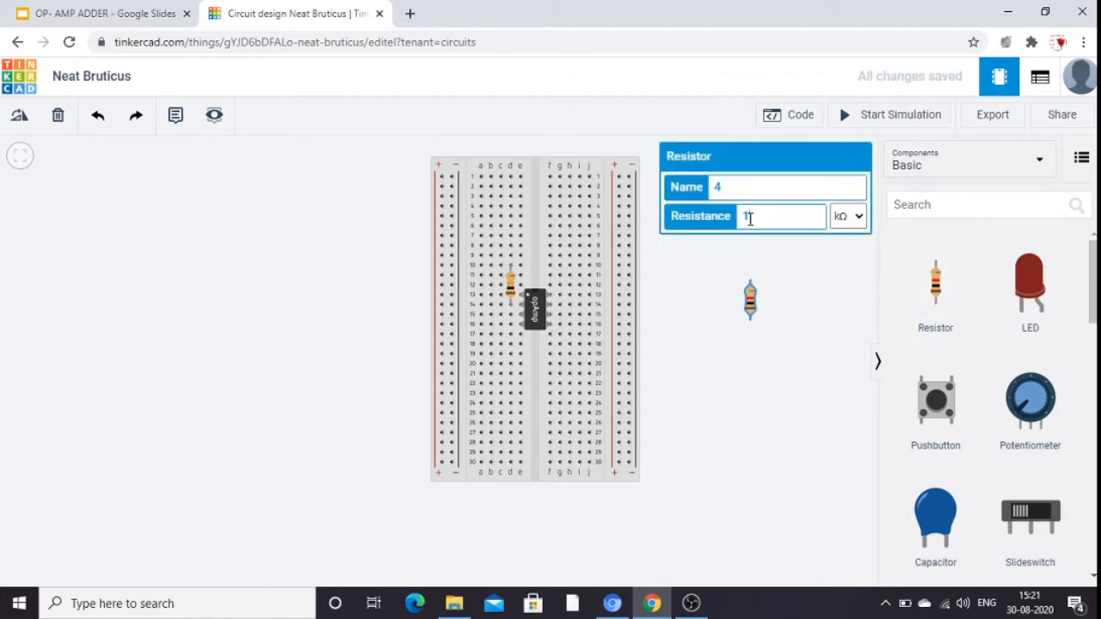
{"action": "type", "text": "0"}
{"action": "left_click", "coordinate": [759, 298]}
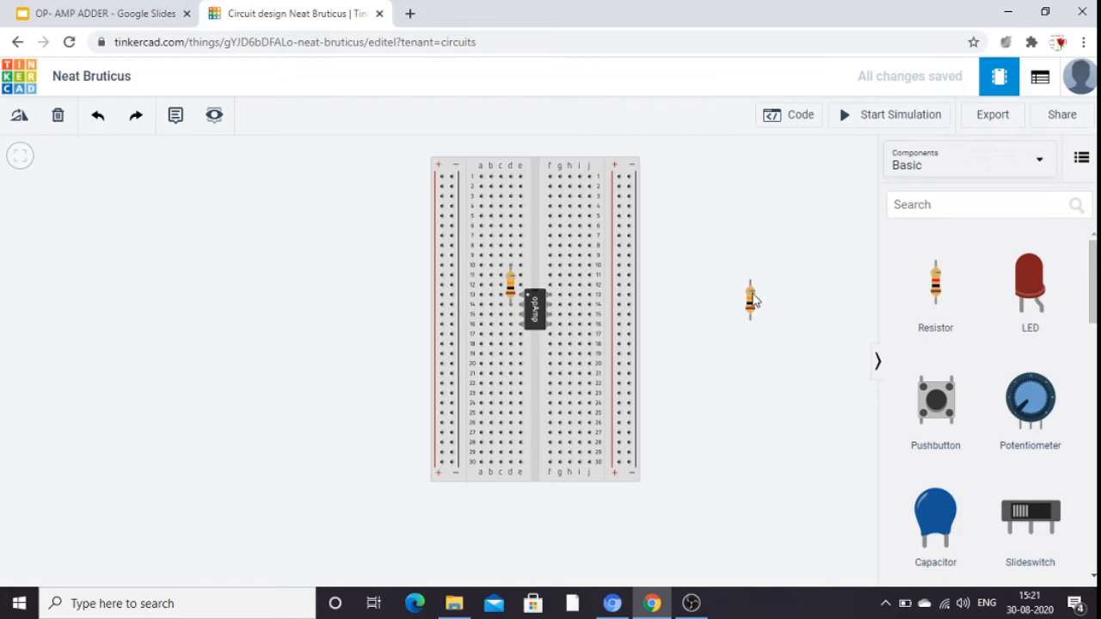
Plug the second 10 kΩ resistor into column c of the breadboard between rows 3 and 7.
{"action": "left_click", "coordinate": [755, 299]}
{"action": "left_click_drag", "start_coordinate": [754, 299], "coordinate": [506, 220]}
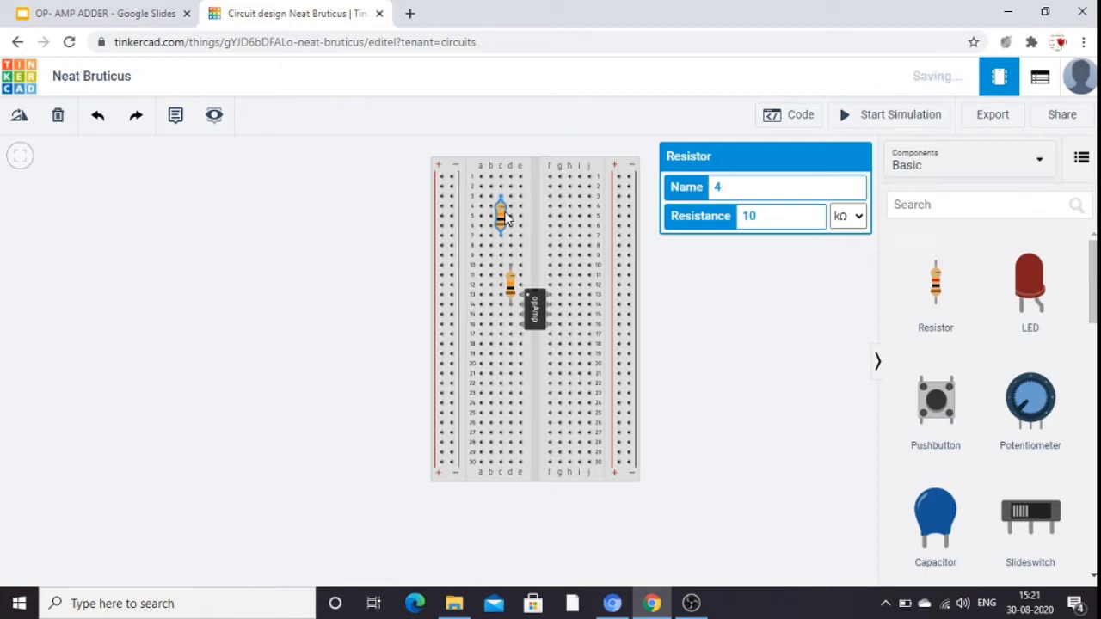
Add a third resistor, set it to 10 kΩ, and plug it into column c of the breadboard between rows 18 and 22.
{"action": "left_click", "coordinate": [944, 278]}
{"action": "left_click_drag", "start_coordinate": [905, 283], "coordinate": [809, 288]}
{"action": "left_click", "coordinate": [749, 221]}
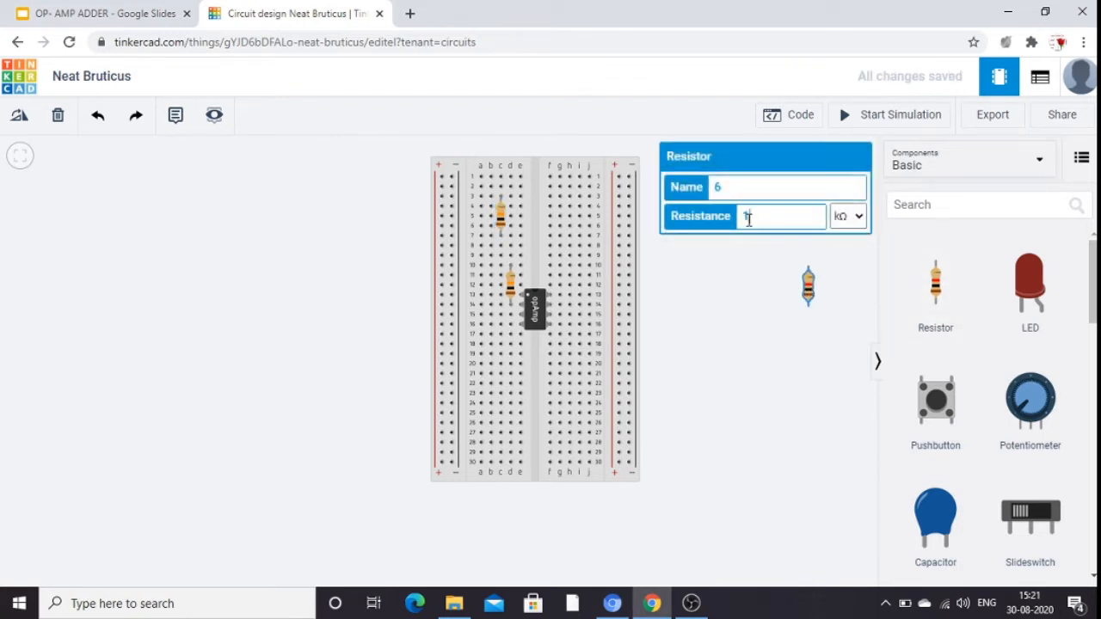
{"action": "type", "text": "0"}
{"action": "left_click", "coordinate": [811, 282]}
{"action": "left_click_drag", "start_coordinate": [812, 283], "coordinate": [505, 355]}
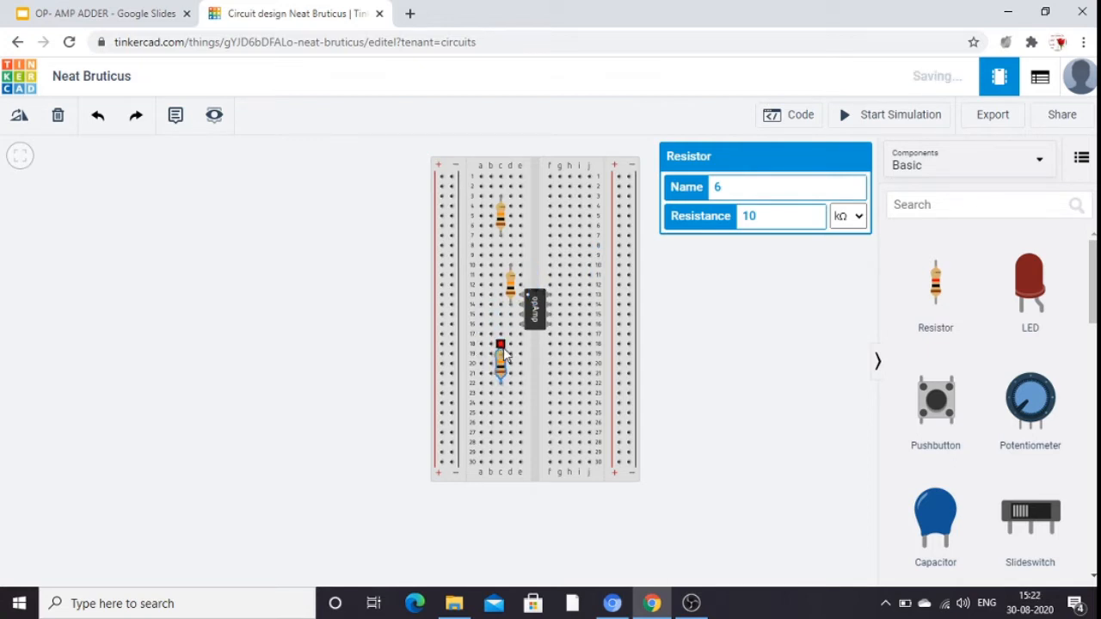
{"action": "left_click", "coordinate": [698, 345]}
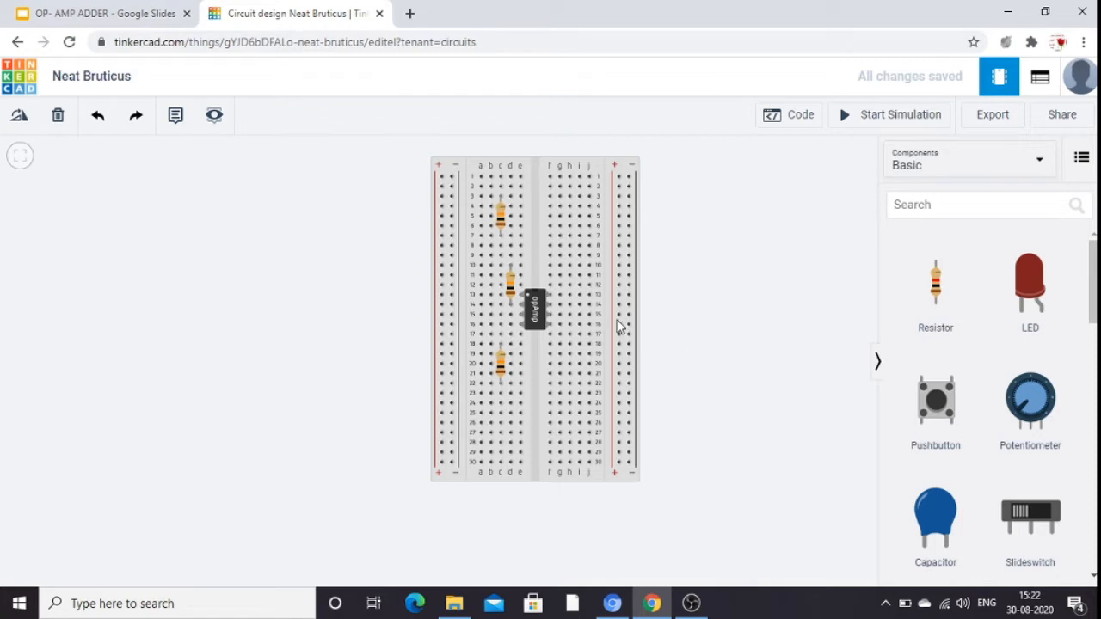
Wire the upper and lower resistors to row 14 of the breadboard, from b7 to c14 and from b18 to b14.
{"action": "left_click", "coordinate": [490, 236]}
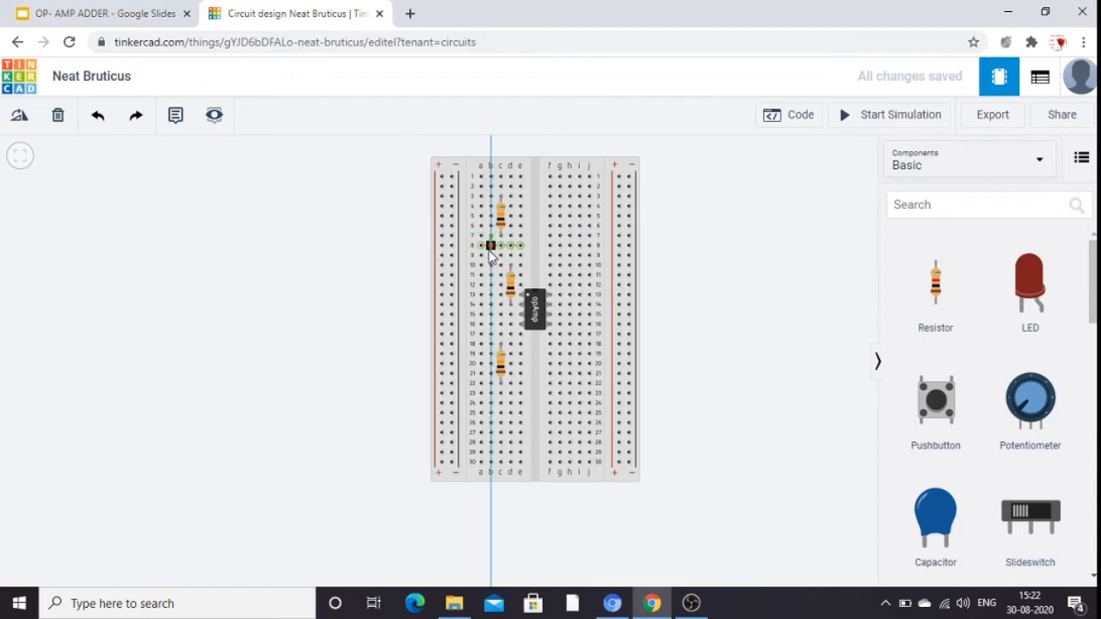
{"action": "left_click", "coordinate": [499, 308]}
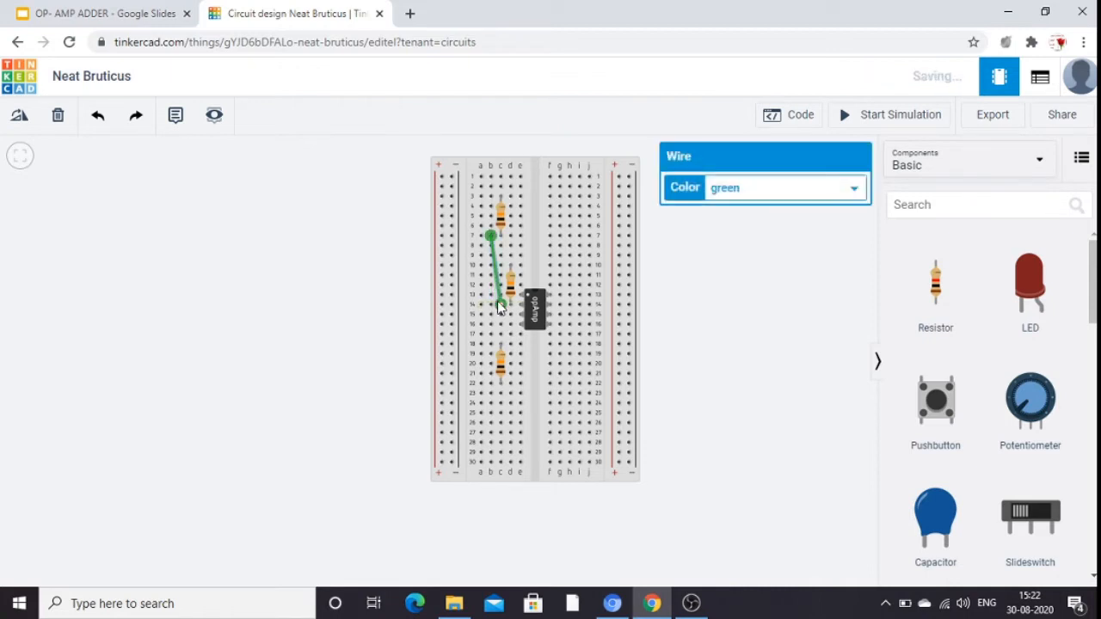
{"action": "left_click", "coordinate": [743, 332]}
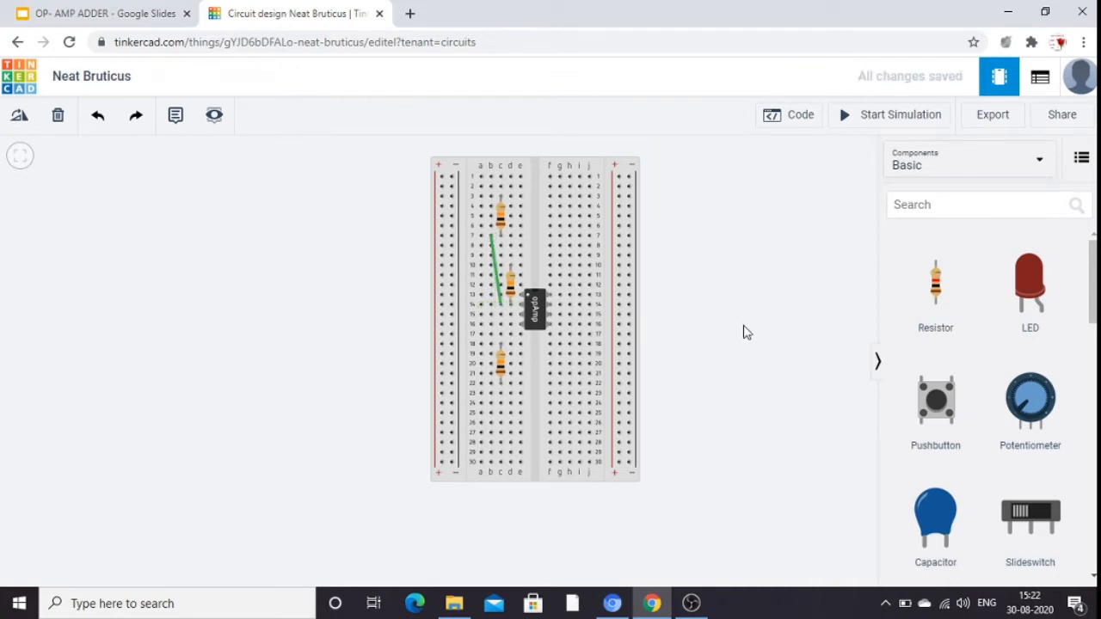
{"action": "left_click", "coordinate": [490, 346]}
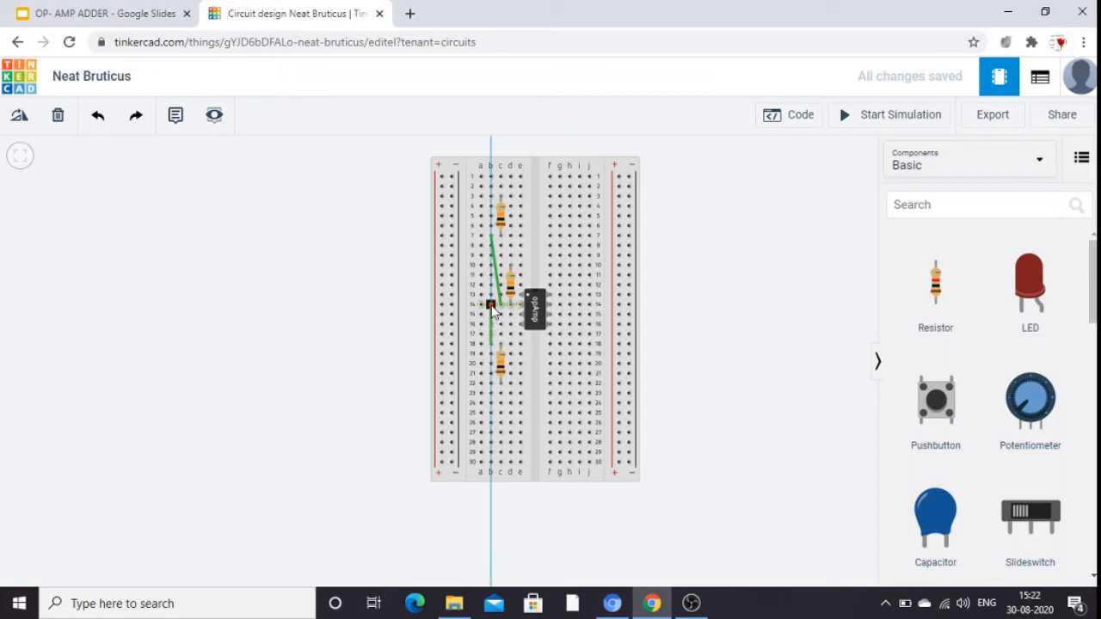
{"action": "left_click", "coordinate": [492, 306]}
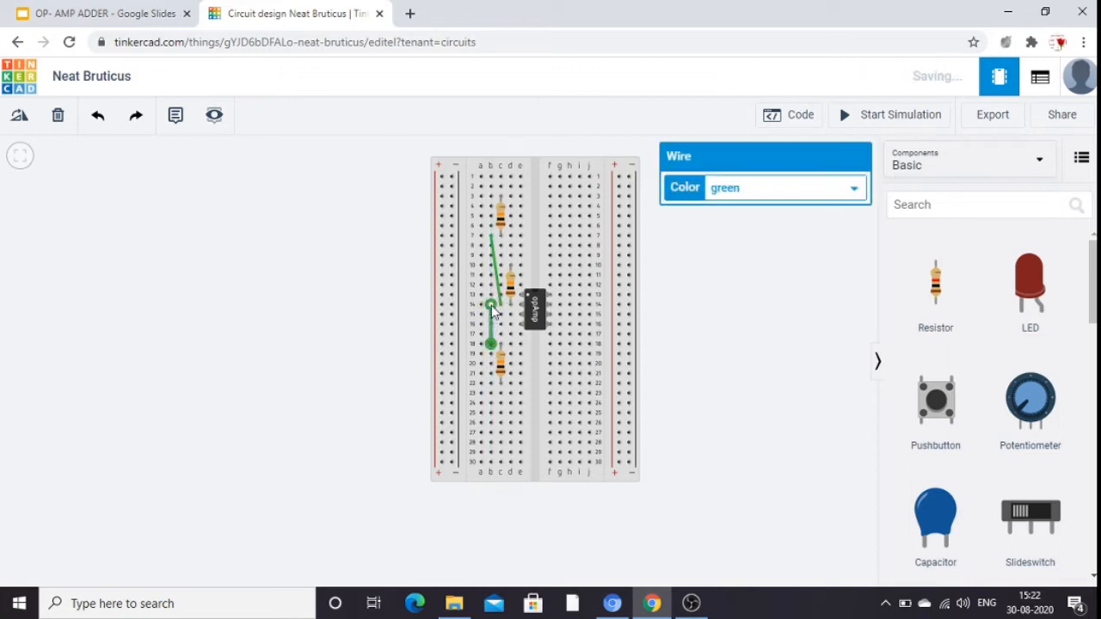
{"action": "left_click", "coordinate": [695, 357]}
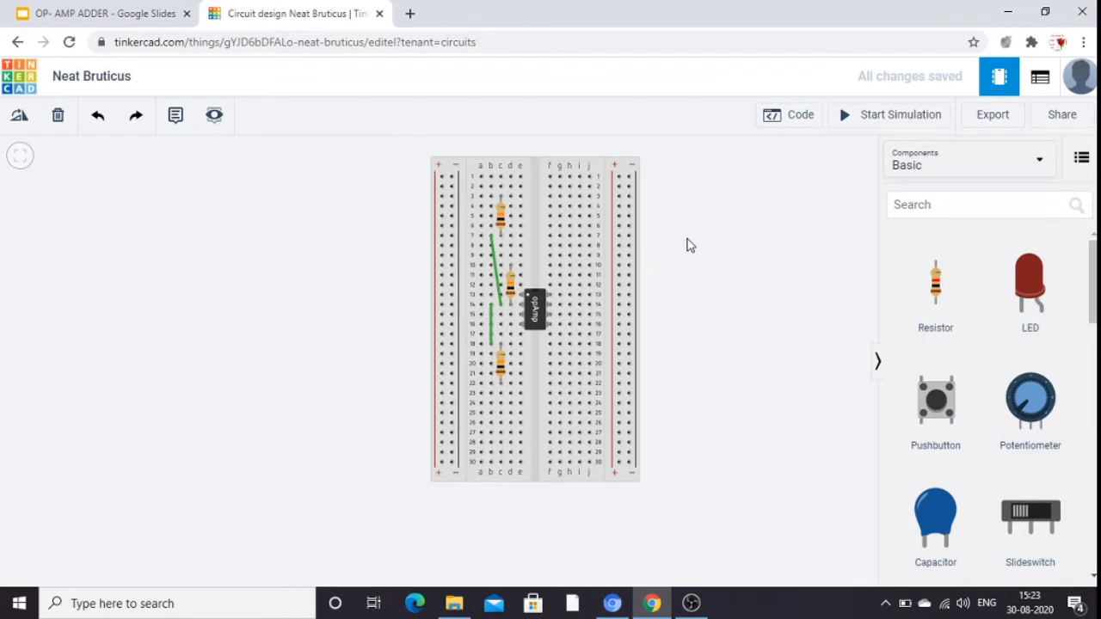
Connect a wire from breadboard hole d3, at the upper resistor's top end, to hole g15 beside the op-amp.
{"action": "left_click", "coordinate": [510, 197]}
{"action": "left_click", "coordinate": [560, 315]}
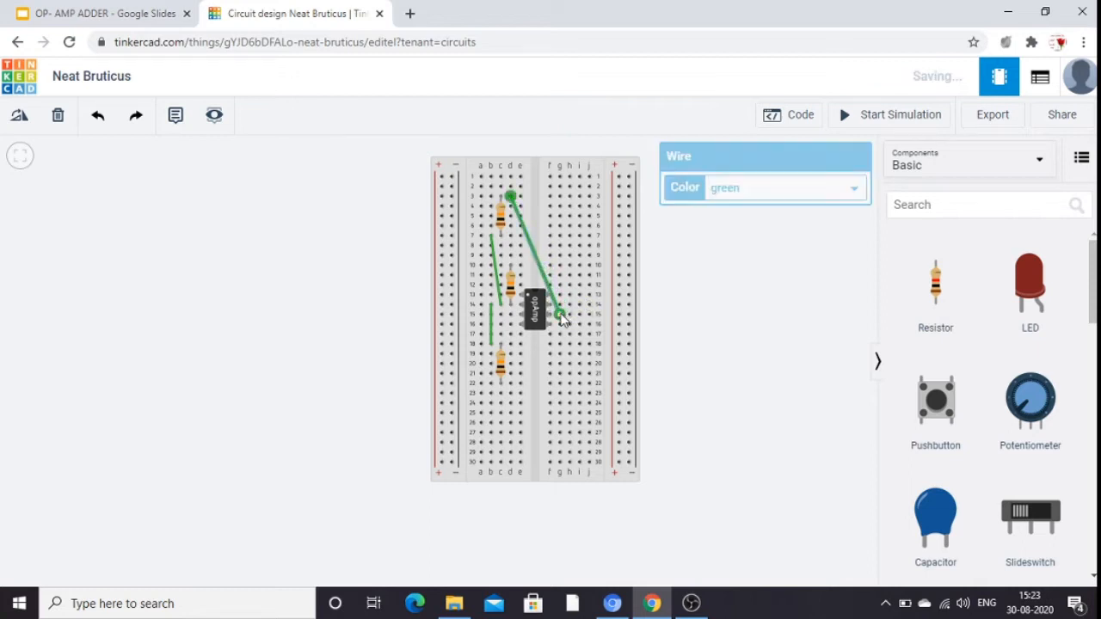
{"action": "left_click", "coordinate": [647, 319]}
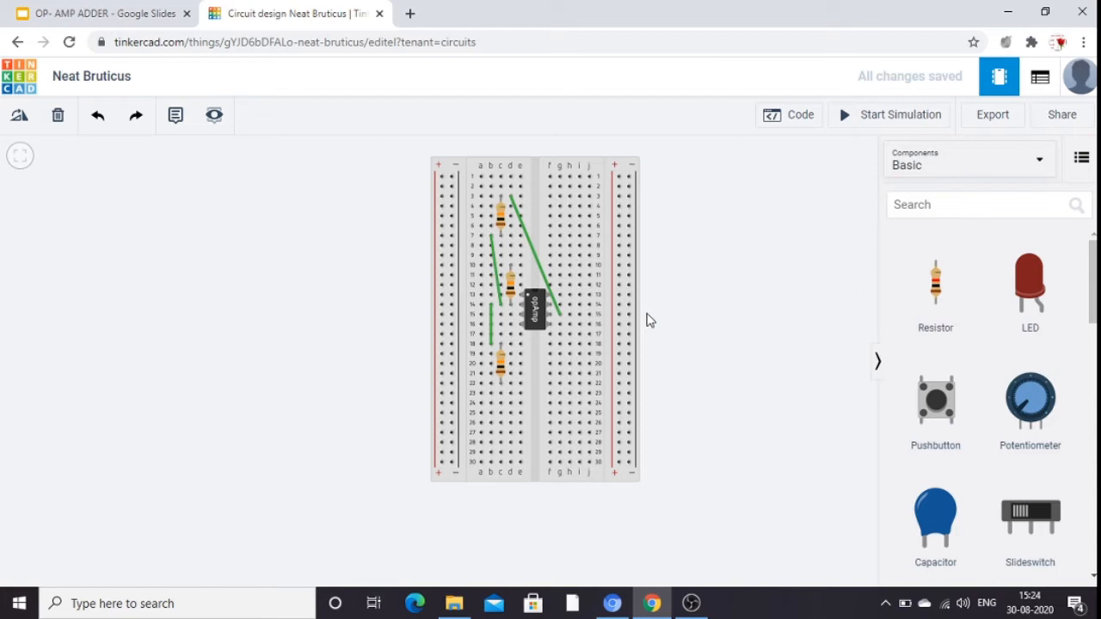
Search the components for power, place a Power Supply well to the left of the breadboard, and set its voltage to 12.
{"action": "left_click", "coordinate": [935, 209]}
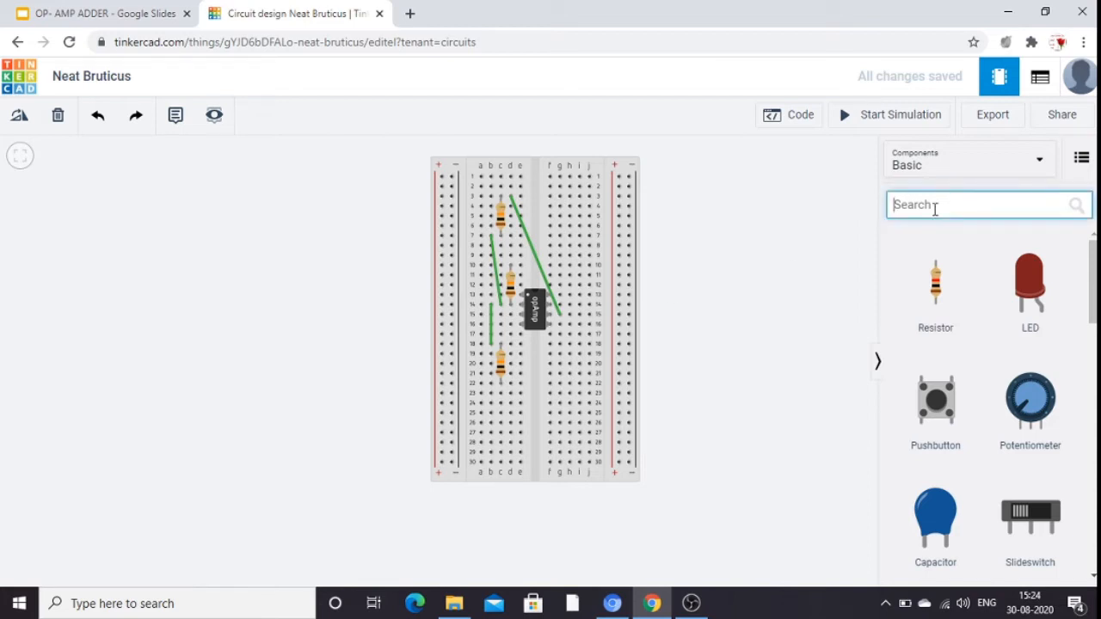
{"action": "type", "text": "power"}
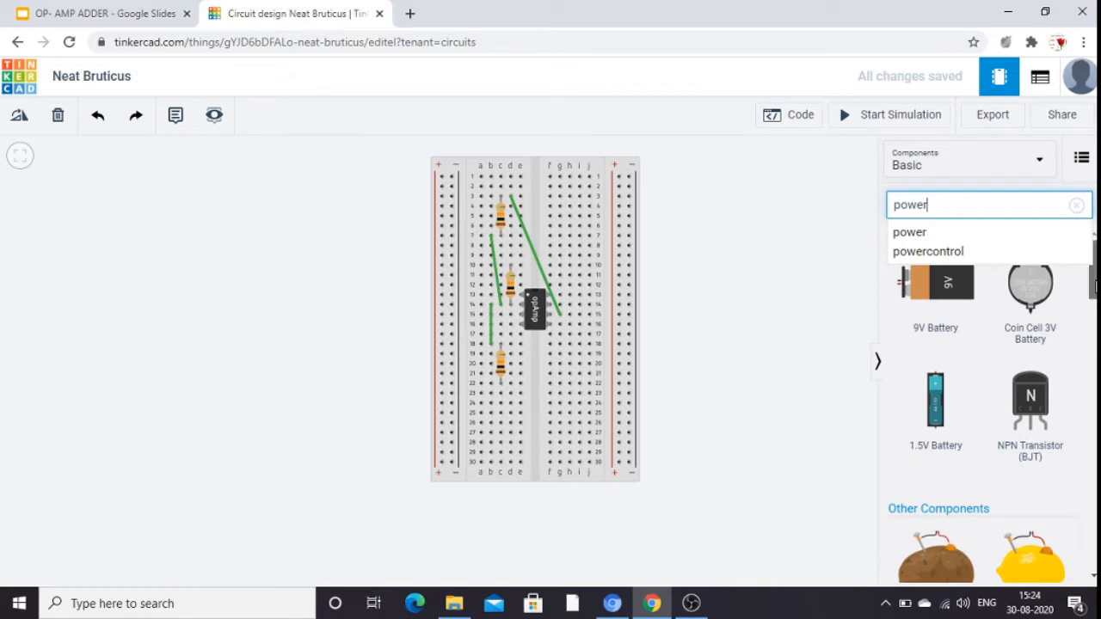
{"action": "scroll", "coordinate": [1096, 286], "scroll_direction": "down", "scroll_amount": 3}
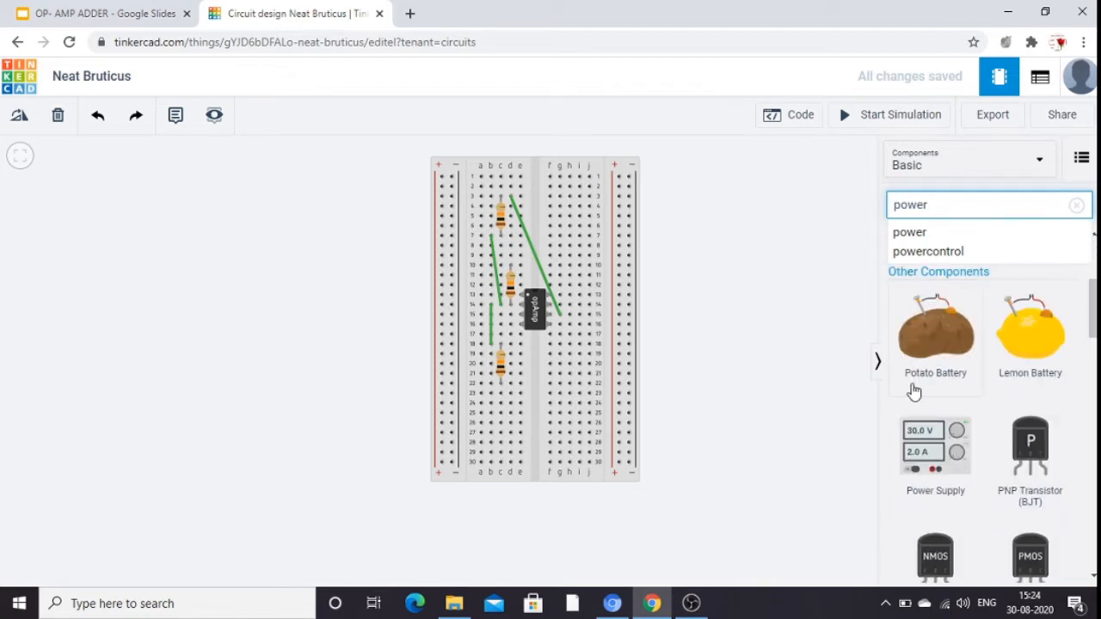
{"action": "left_click", "coordinate": [936, 465]}
{"action": "left_click_drag", "start_coordinate": [937, 465], "coordinate": [180, 248]}
{"action": "left_click", "coordinate": [740, 221]}
{"action": "key", "text": "BackSpace"}
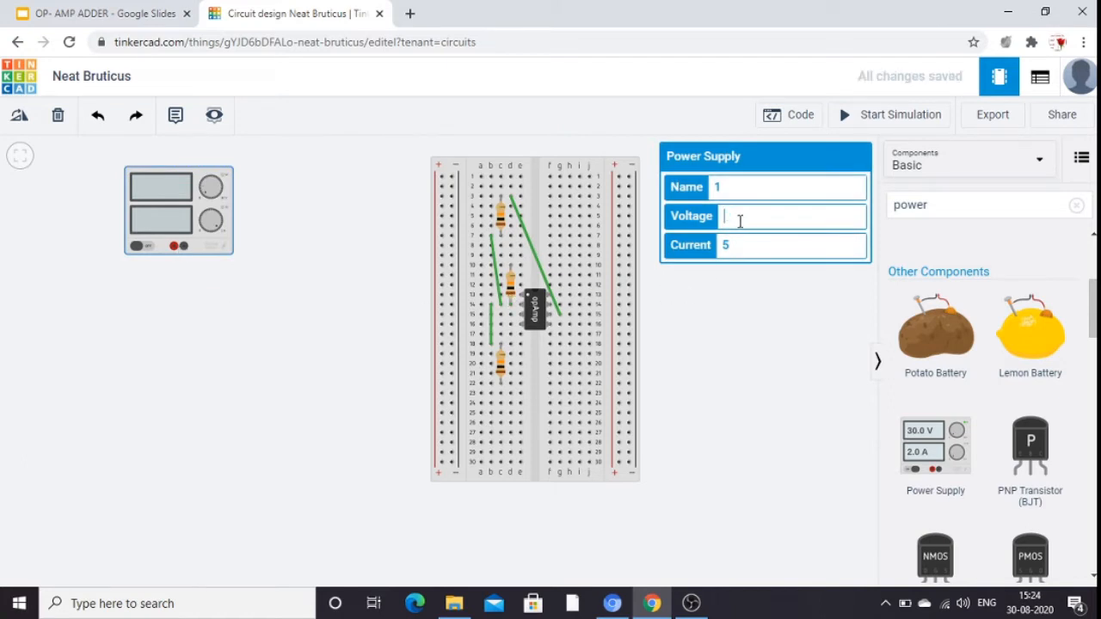
{"action": "type", "text": "12"}
{"action": "left_click", "coordinate": [754, 320]}
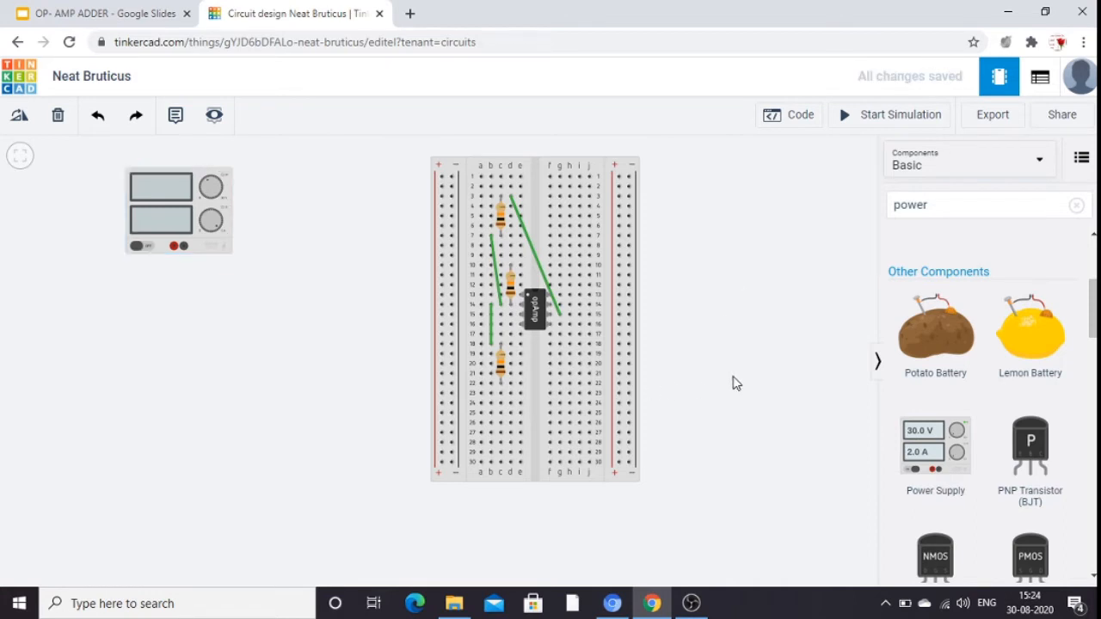
Place a second Power Supply between the first one and the breadboard and set its voltage to 12.
{"action": "left_click_drag", "start_coordinate": [936, 448], "coordinate": [352, 253]}
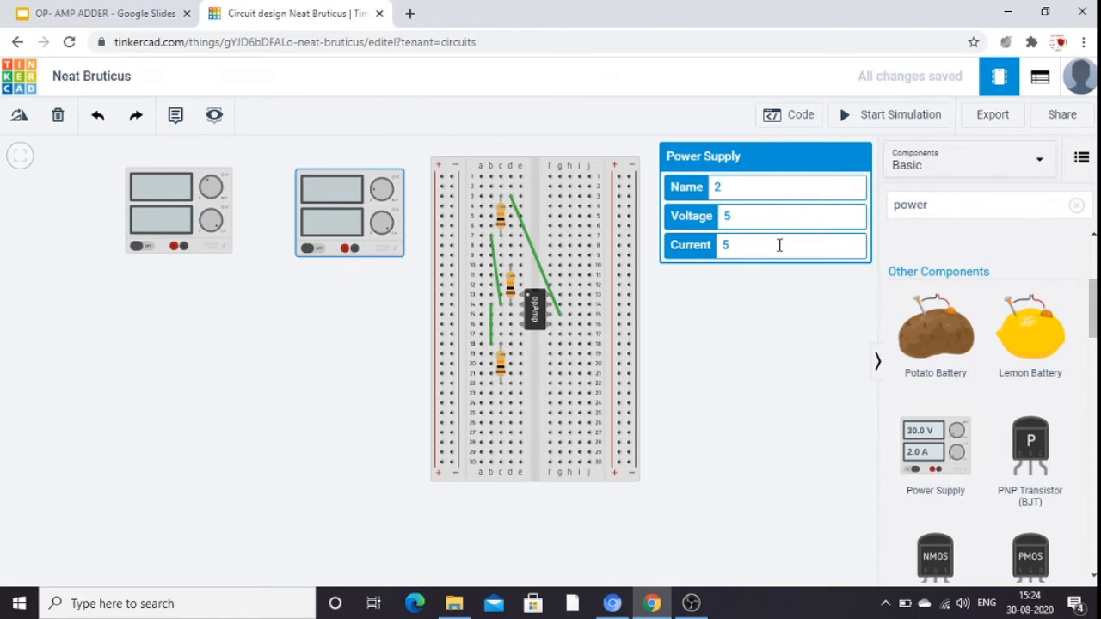
{"action": "left_click", "coordinate": [734, 219]}
{"action": "key", "text": "BackSpace"}
{"action": "type", "text": "12"}
Add an annotation at the upper-left corner of the first power supply with the text v1.
{"action": "left_click", "coordinate": [174, 120]}
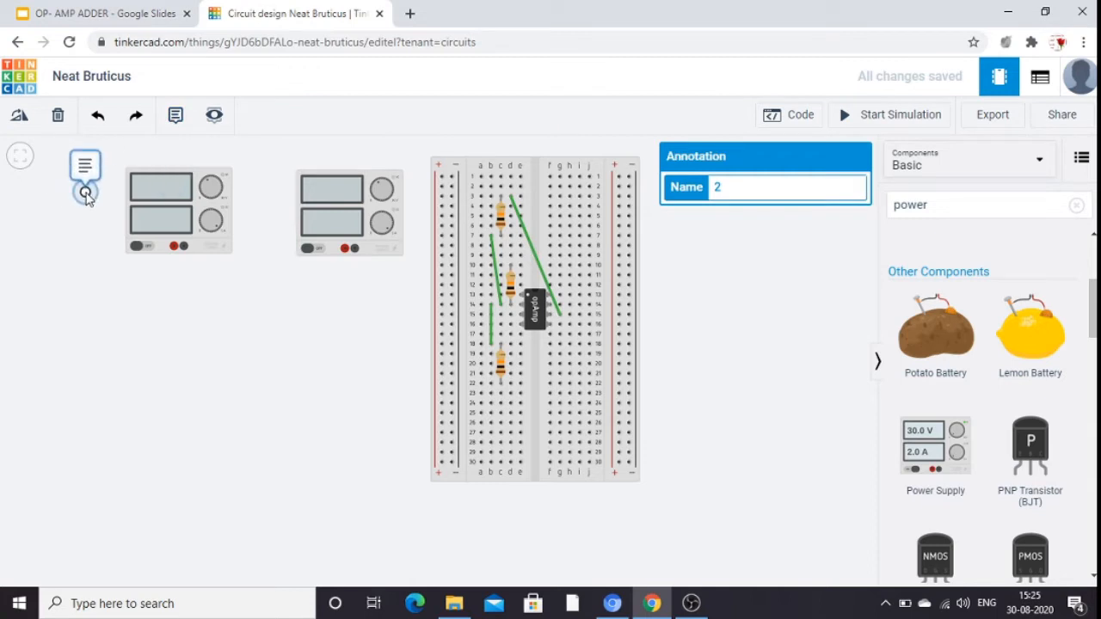
{"action": "left_click", "coordinate": [87, 195]}
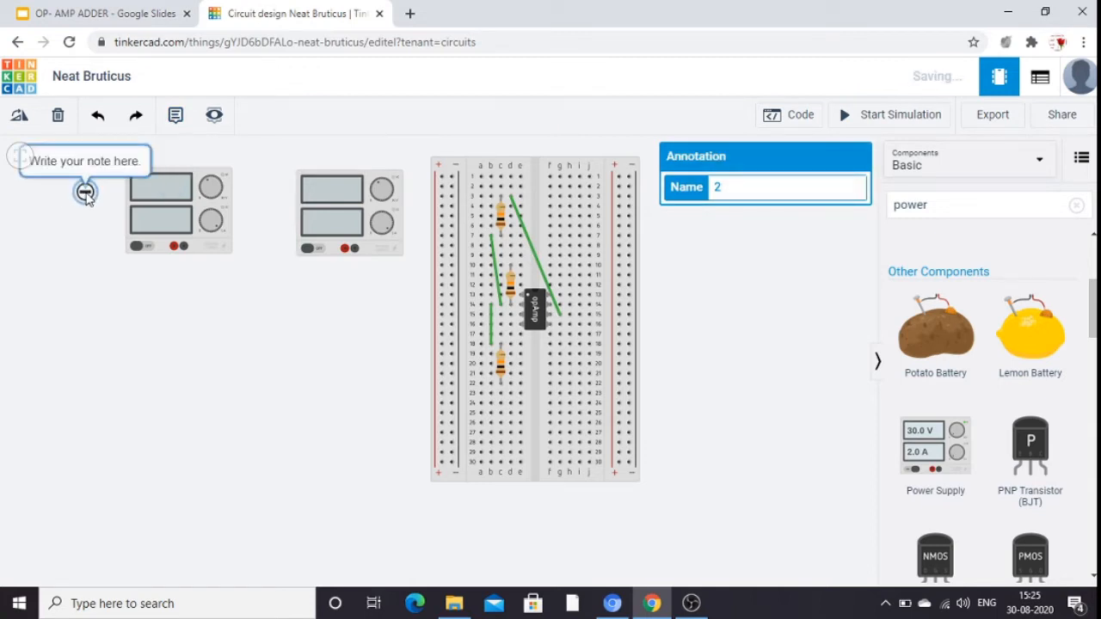
{"action": "left_click", "coordinate": [124, 165]}
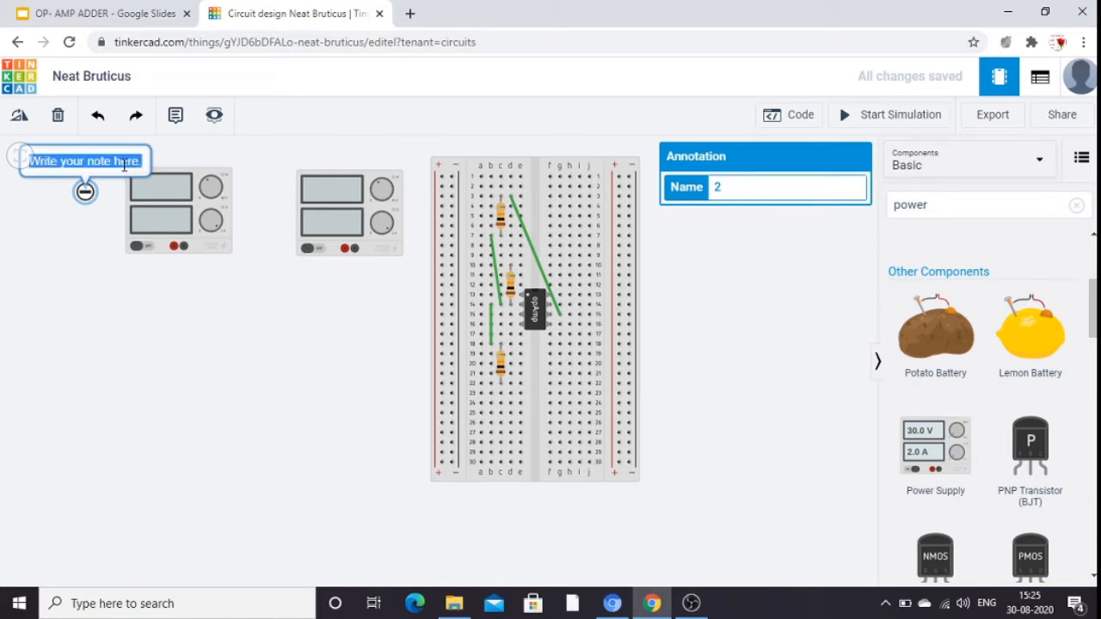
{"action": "type", "text": "V"}
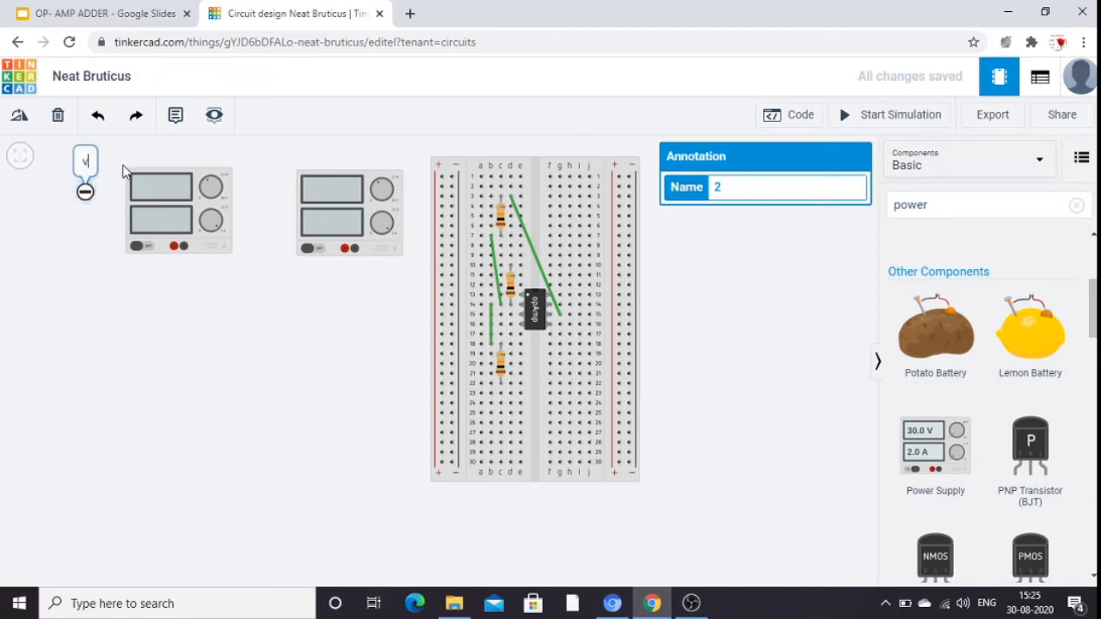
{"action": "type", "text": "1"}
{"action": "left_click", "coordinate": [101, 324]}
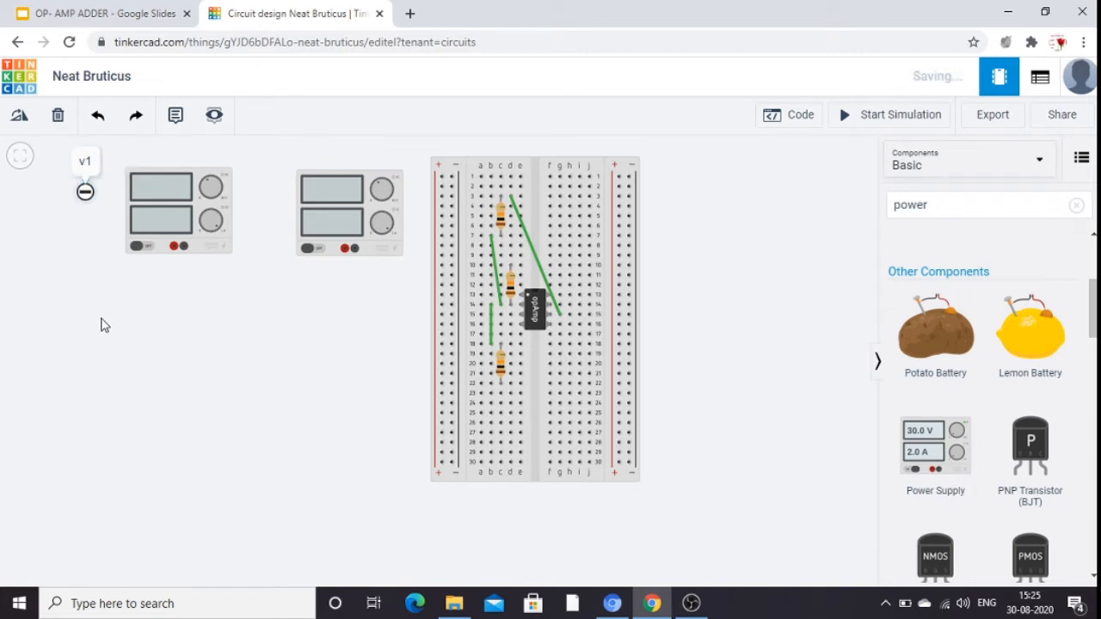
Add an annotation at the upper-left corner of the second power supply with the text V2.
{"action": "left_click", "coordinate": [177, 120]}
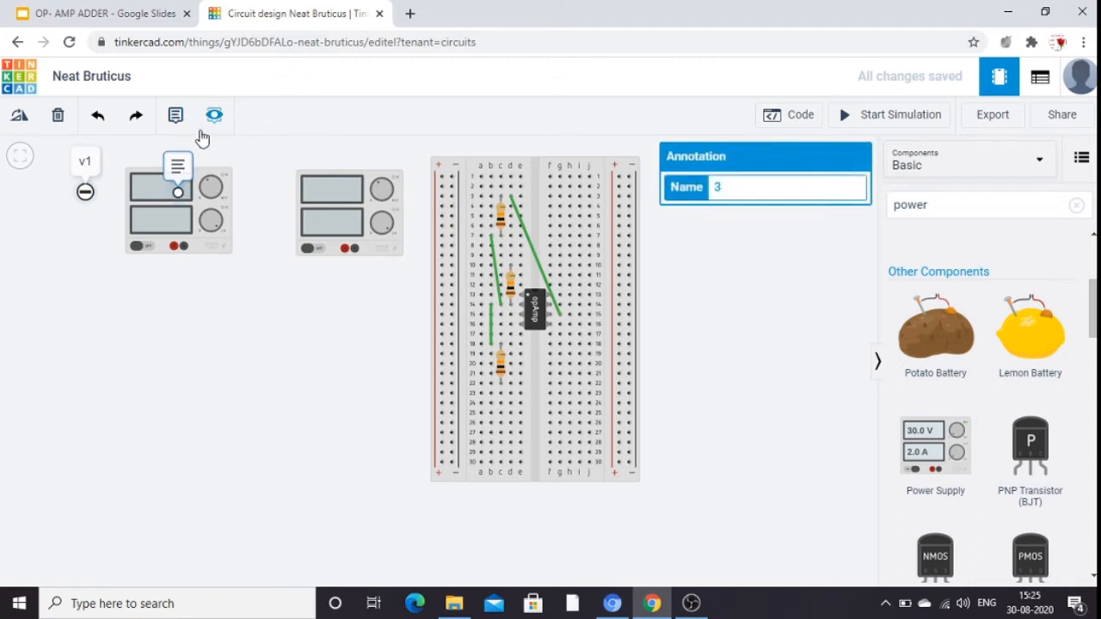
{"action": "left_click_drag", "start_coordinate": [276, 146], "coordinate": [284, 189]}
{"action": "left_click", "coordinate": [284, 189]}
{"action": "left_click", "coordinate": [284, 190]}
{"action": "left_click", "coordinate": [284, 190]}
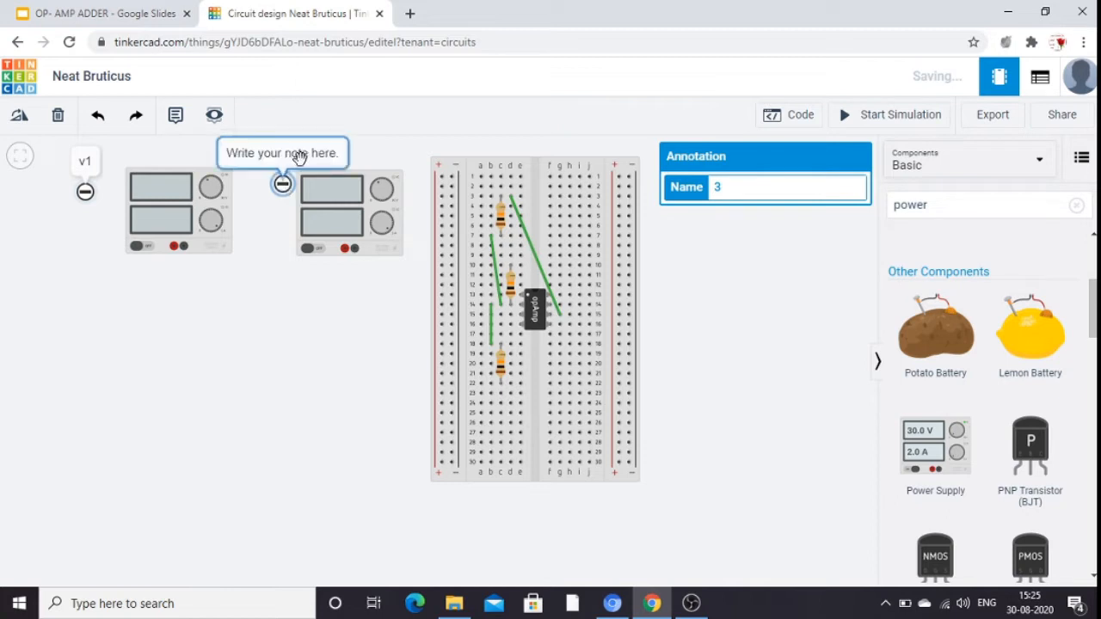
{"action": "left_click", "coordinate": [303, 158]}
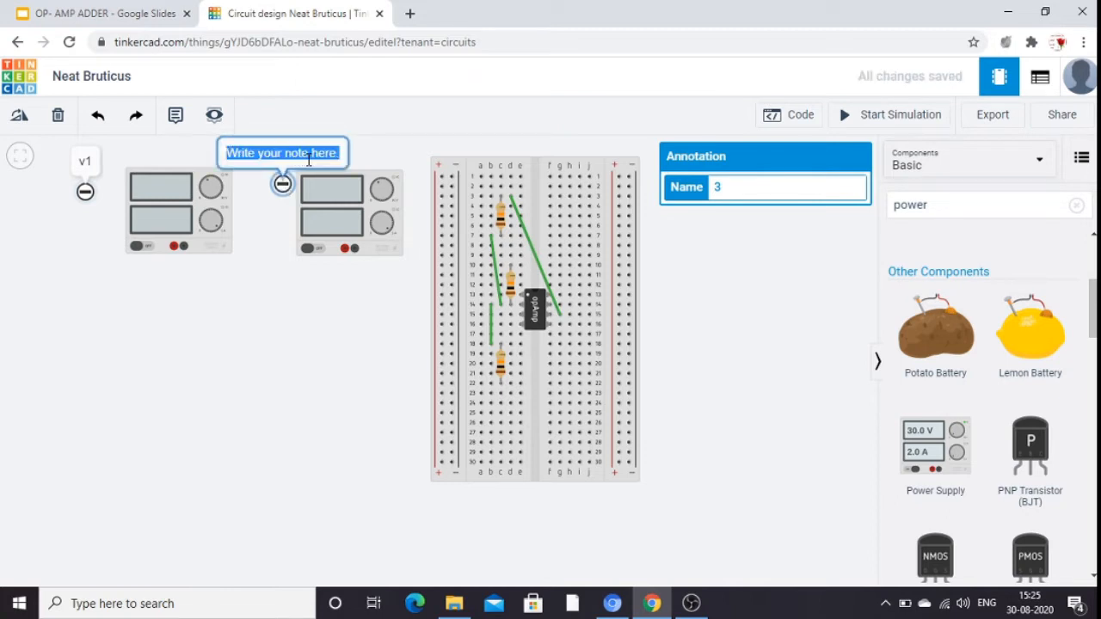
{"action": "type", "text": "V"}
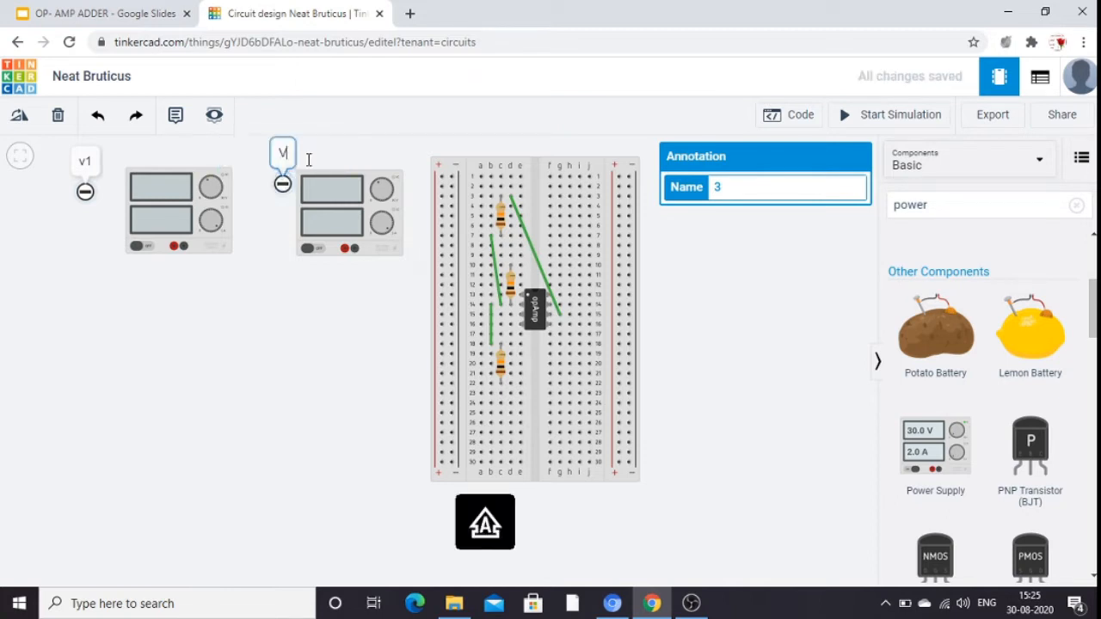
{"action": "type", "text": "2"}
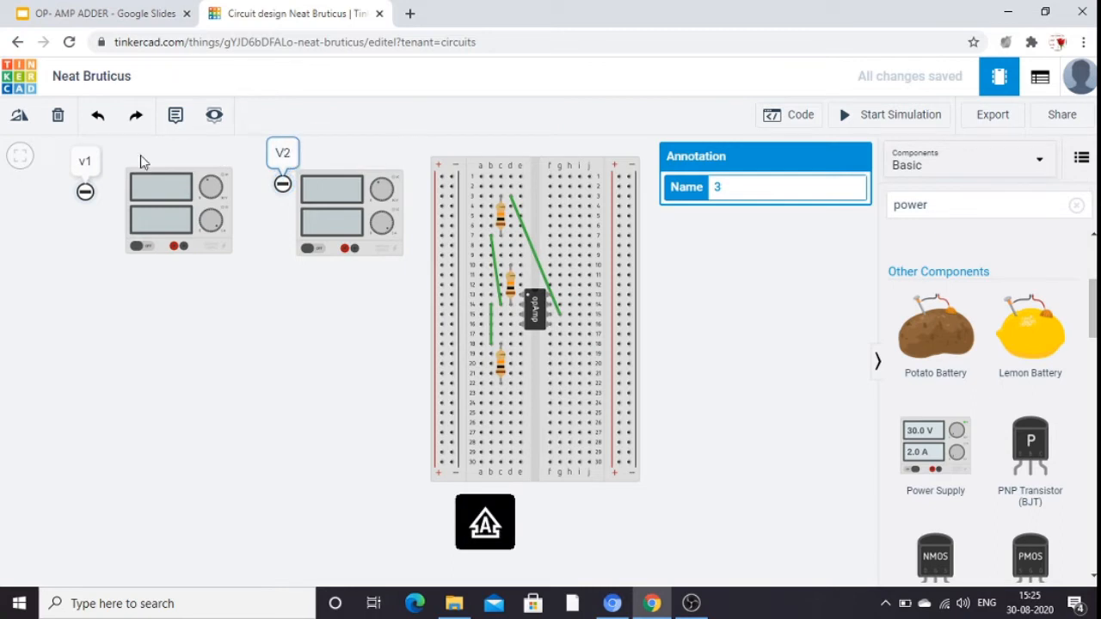
{"action": "left_click", "coordinate": [88, 163]}
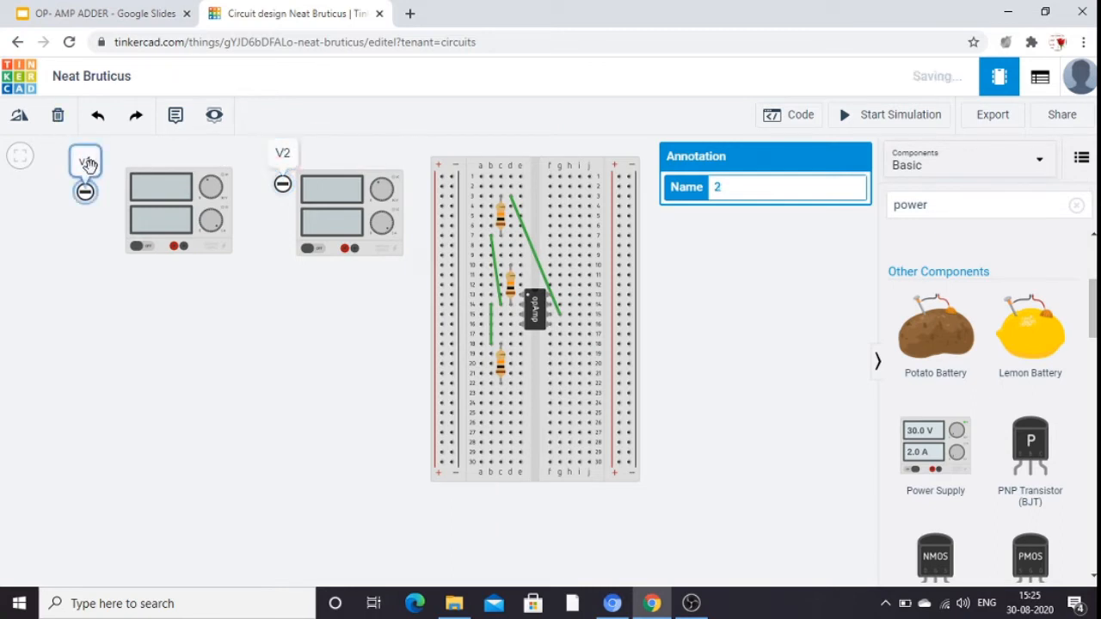
{"action": "left_click", "coordinate": [85, 192]}
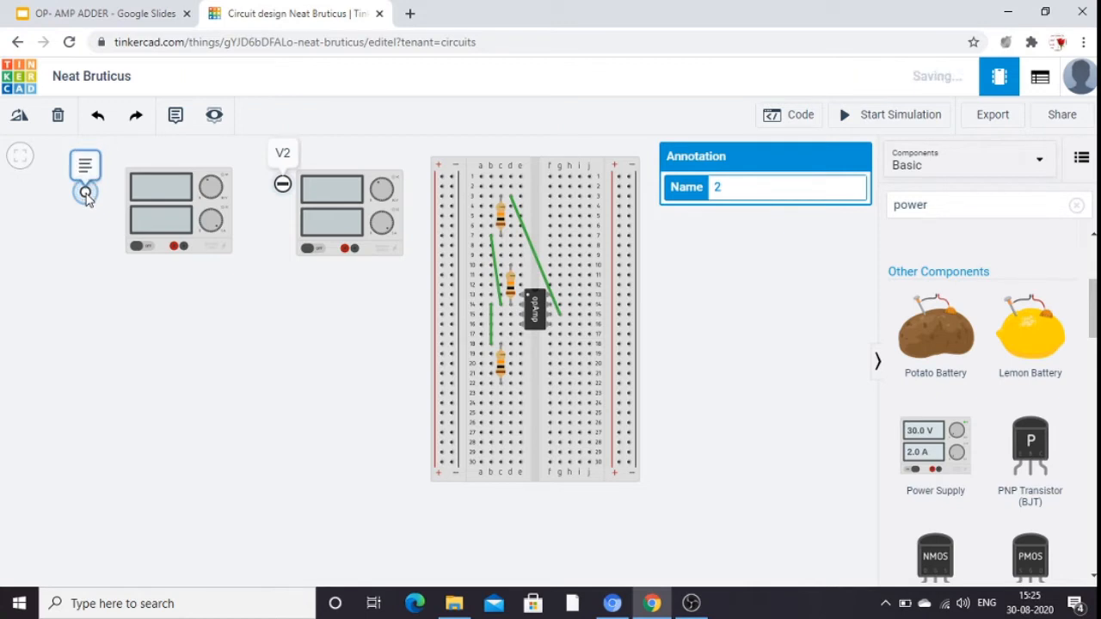
{"action": "left_click", "coordinate": [86, 192]}
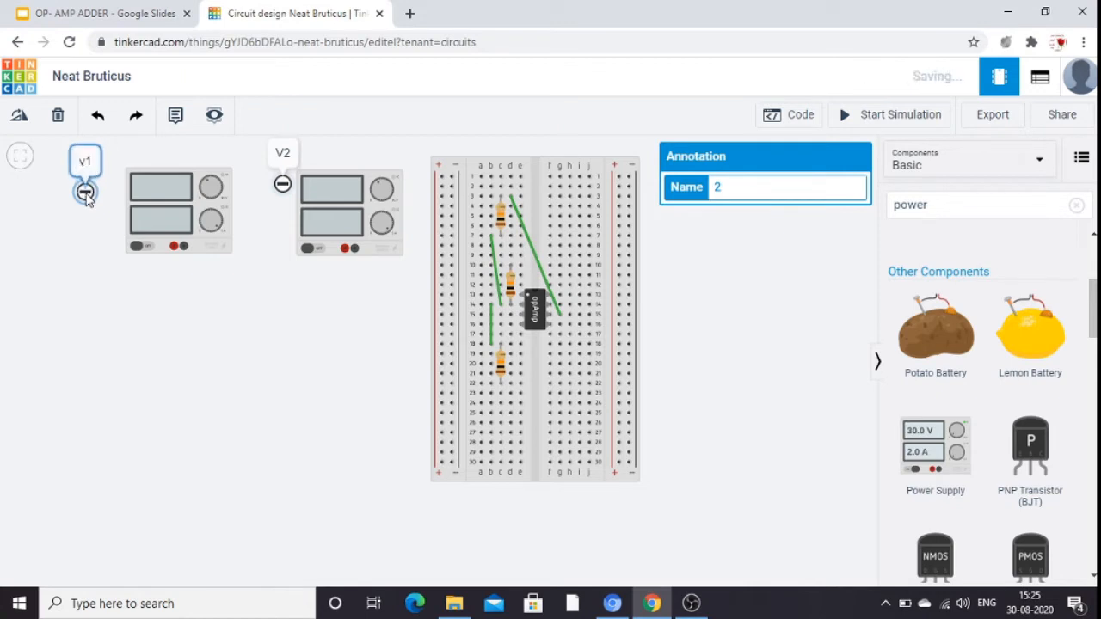
{"action": "left_click", "coordinate": [86, 192]}
{"action": "left_click", "coordinate": [85, 169]}
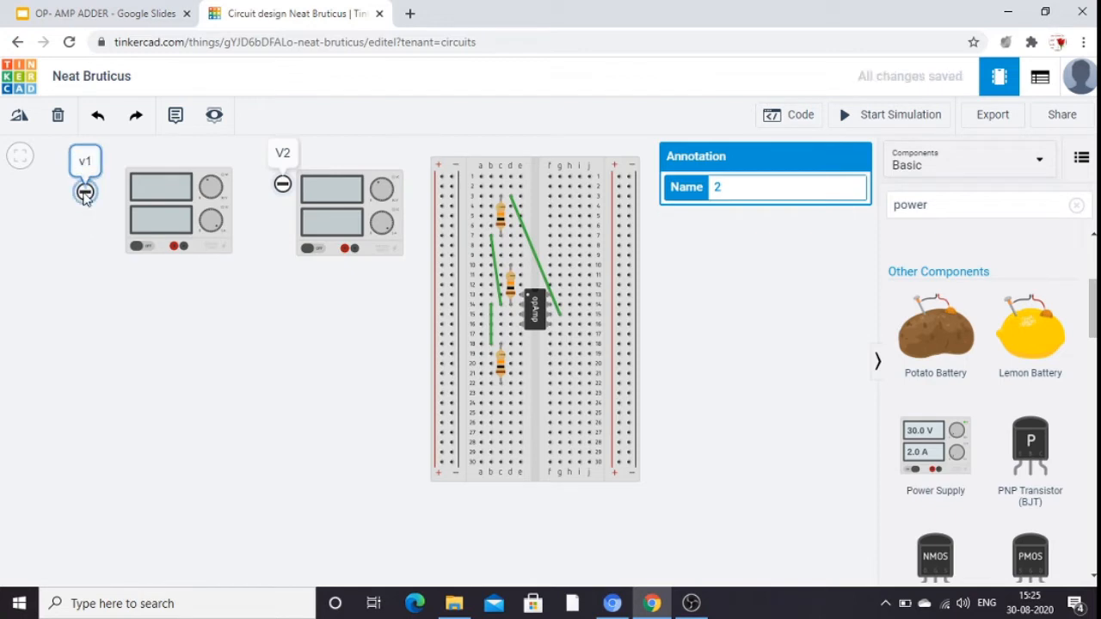
{"action": "left_click", "coordinate": [85, 192]}
{"action": "left_click", "coordinate": [115, 310]}
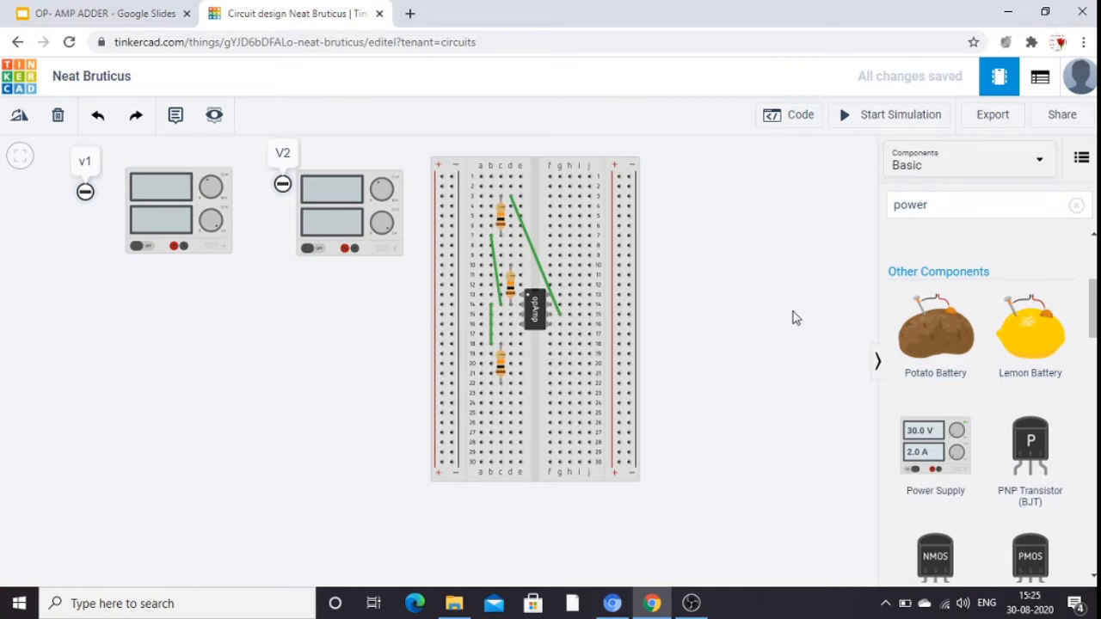
Search the components for MULTI and place a Multimeter to the right of the breadboard.
{"action": "left_click", "coordinate": [943, 209]}
{"action": "key", "text": "BackSpace"}
{"action": "key", "text": "BackSpace"}
{"action": "key", "text": "BackSpace"}
{"action": "key", "text": "BackSpace"}
{"action": "key", "text": "BackSpace"}
{"action": "type", "text": "MULTI"}
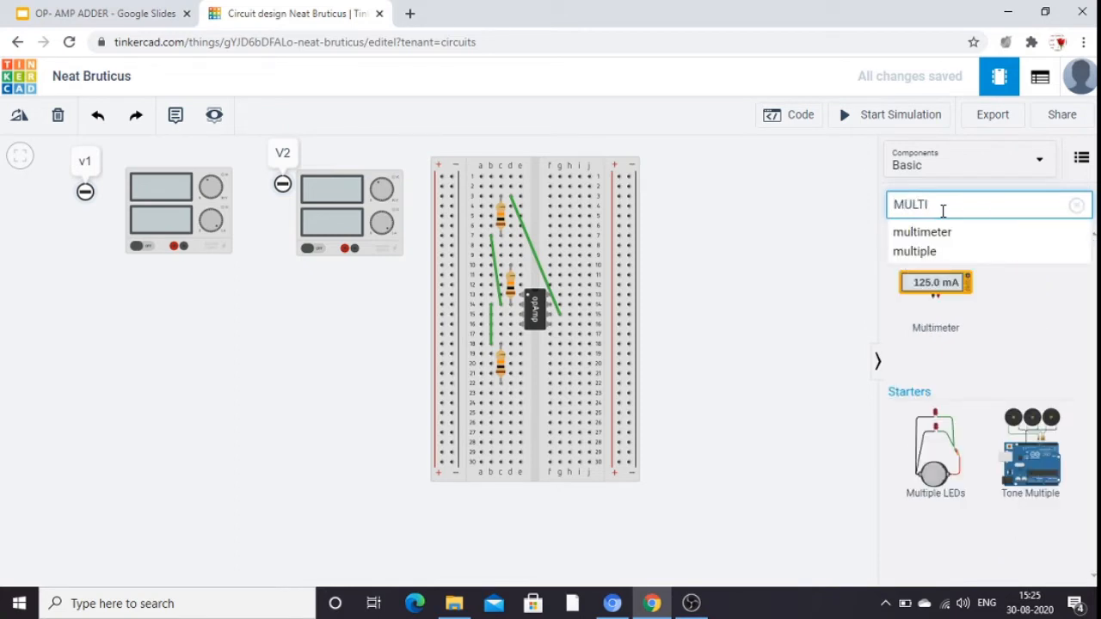
{"action": "left_click_drag", "start_coordinate": [939, 290], "coordinate": [773, 285]}
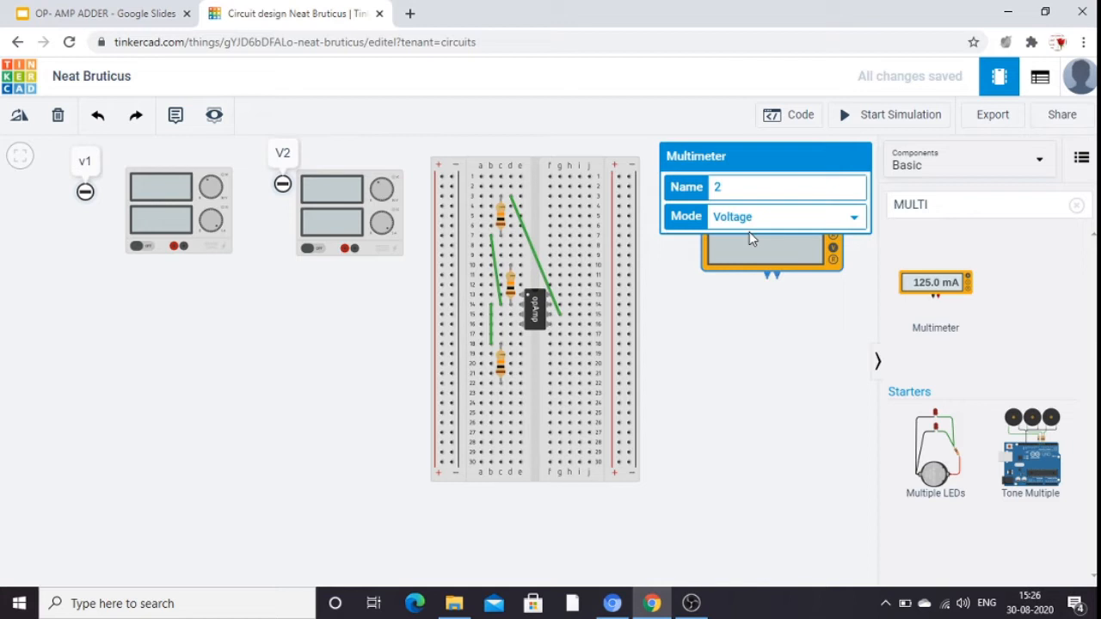
Check the measurement mode options of the multimeter beside the breadboard.
{"action": "left_click", "coordinate": [856, 220]}
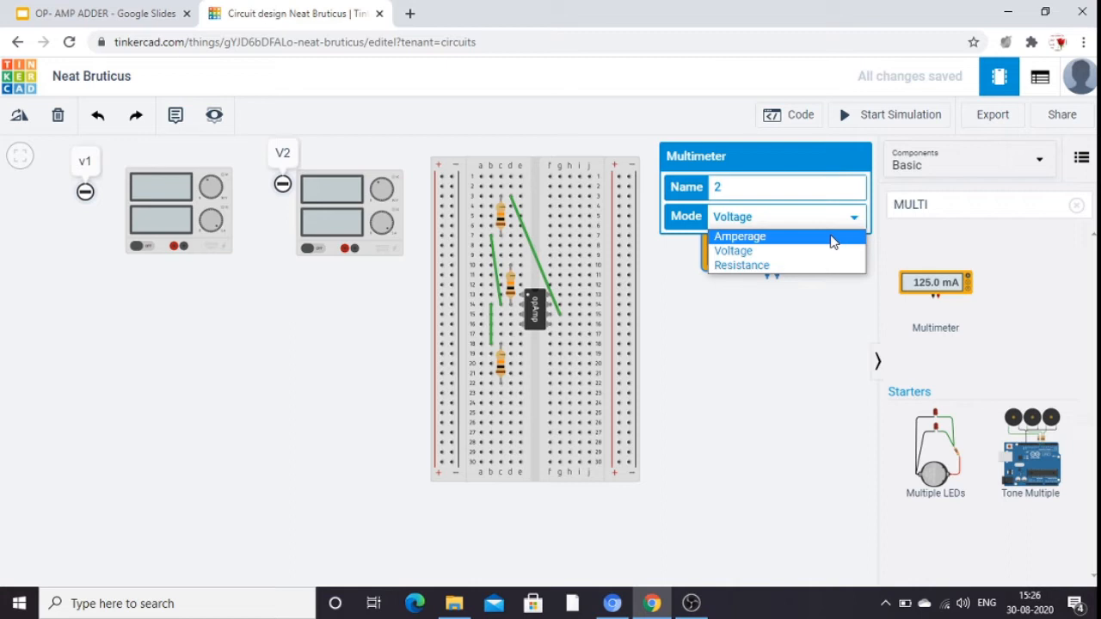
{"action": "left_click", "coordinate": [813, 342]}
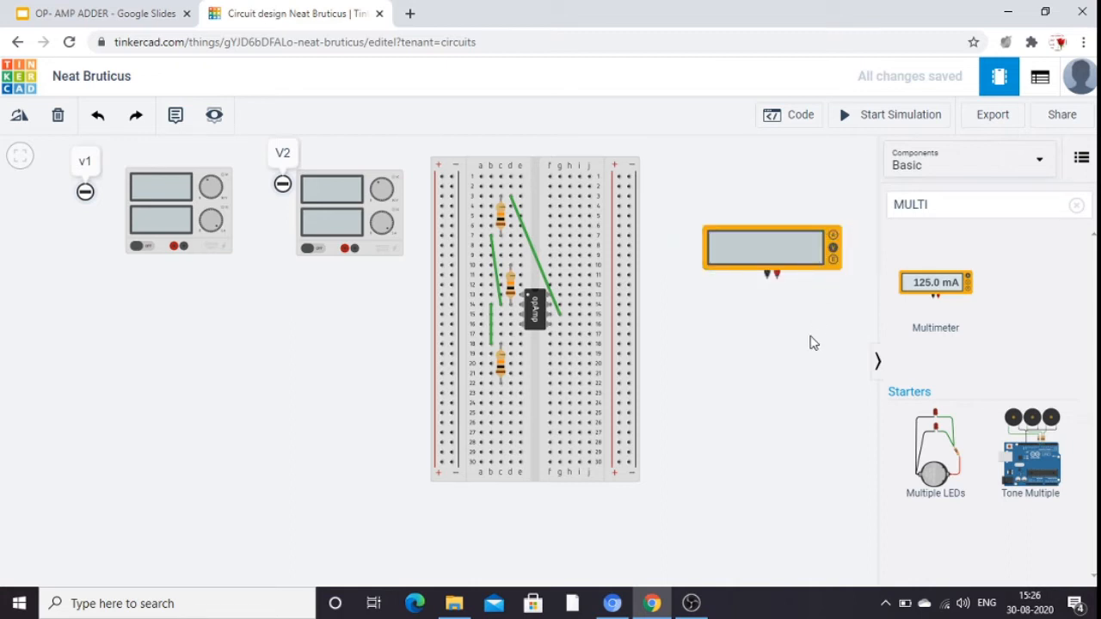
{"action": "left_click", "coordinate": [795, 232]}
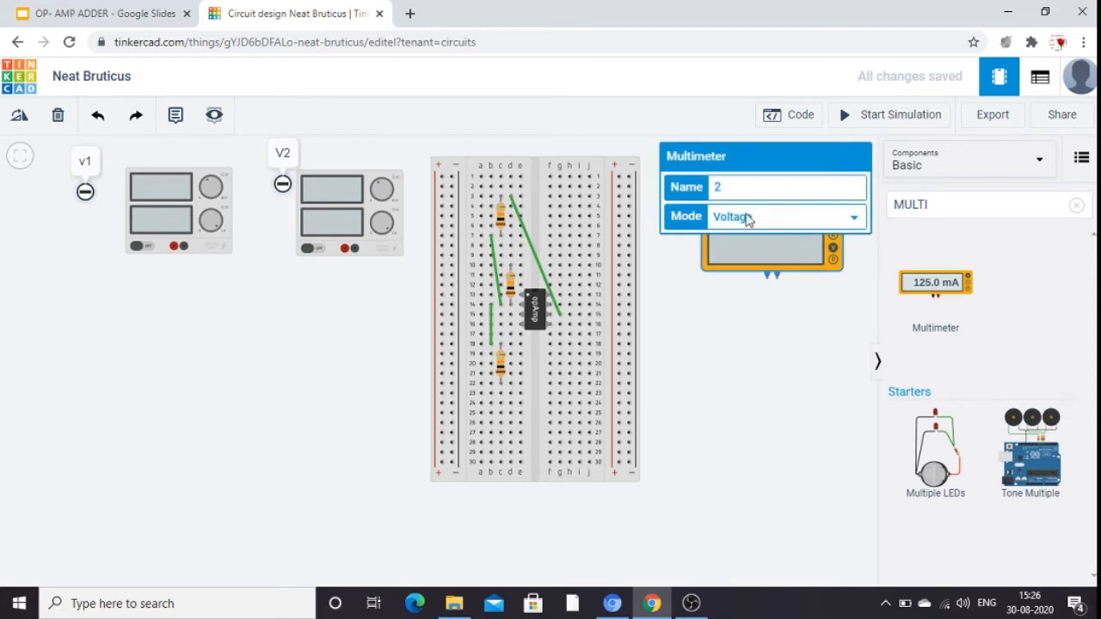
{"action": "left_click", "coordinate": [730, 331]}
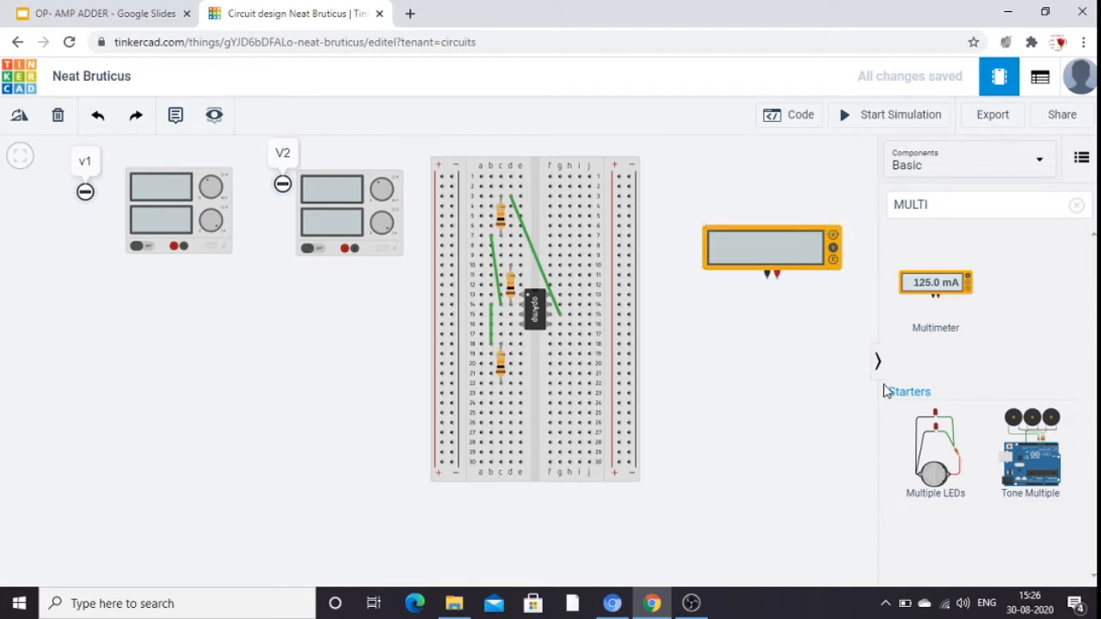
Search the components for power and place a third Power Supply beside the breadboard, below the V2 supply.
{"action": "left_click", "coordinate": [939, 210]}
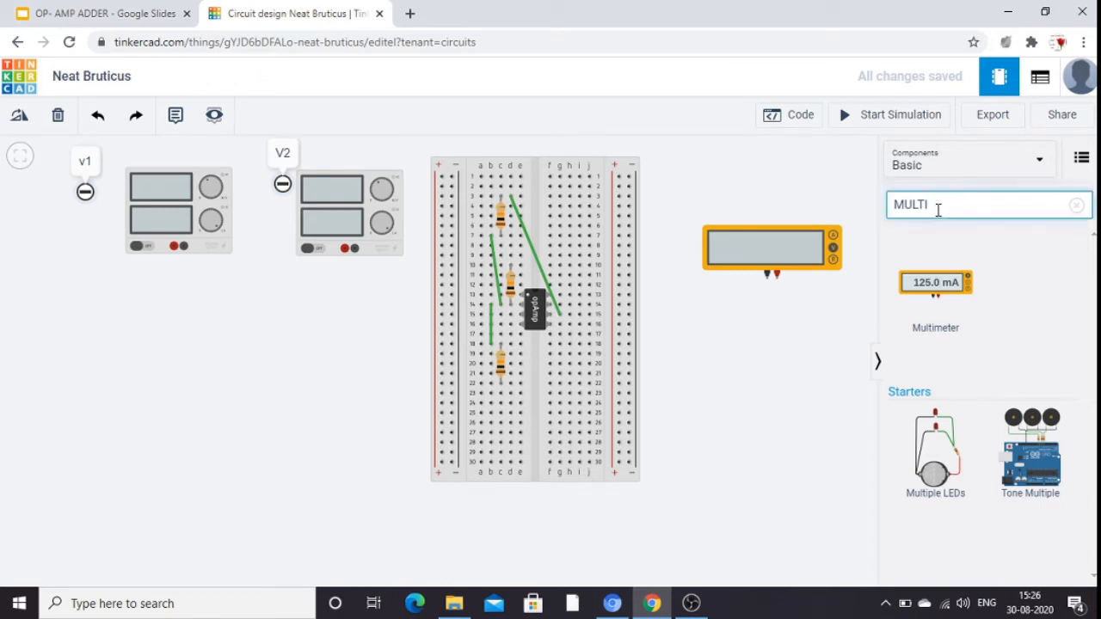
{"action": "key", "text": "BackSpace"}
{"action": "key", "text": "BackSpace"}
{"action": "key", "text": "BackSpace"}
{"action": "key", "text": "BackSpace"}
{"action": "key", "text": "BackSpace"}
{"action": "type", "text": "P"}
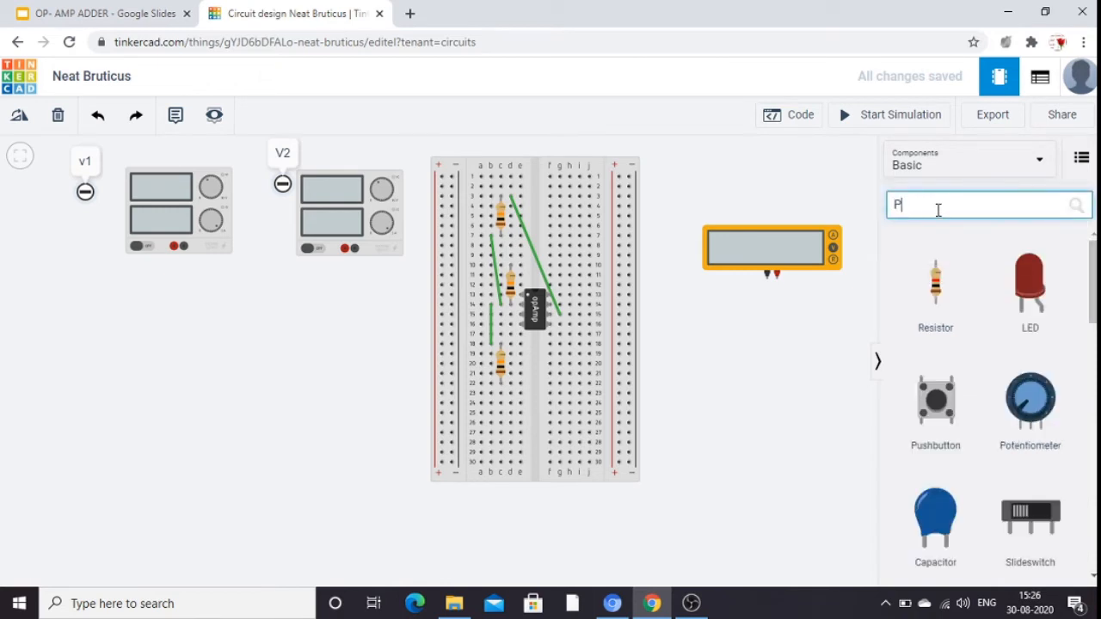
{"action": "type", "text": "OWER"}
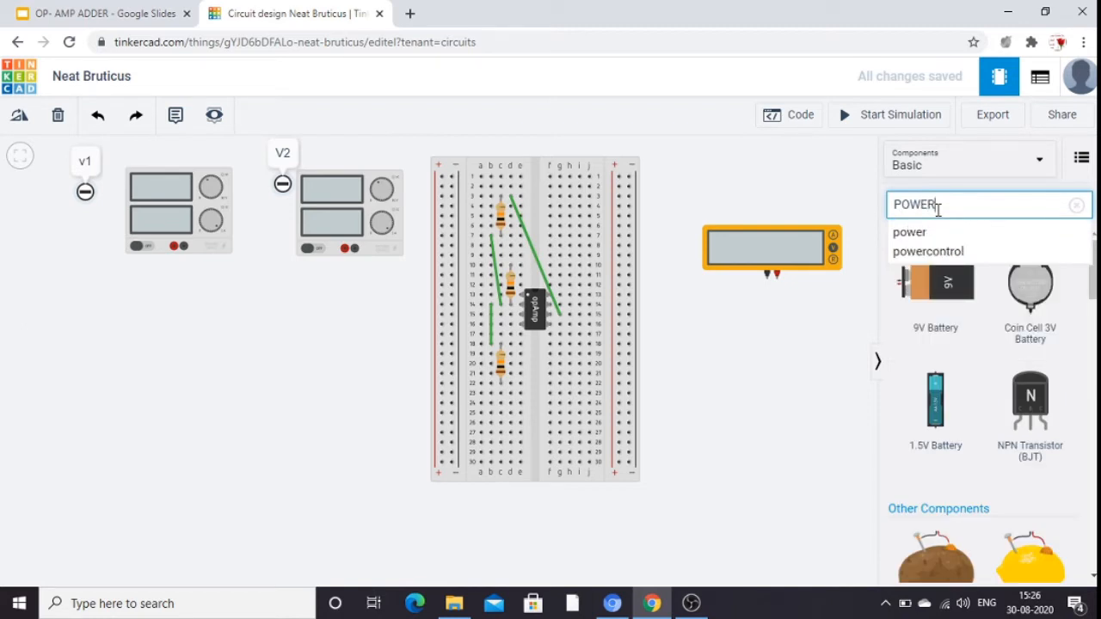
{"action": "left_click", "coordinate": [949, 235]}
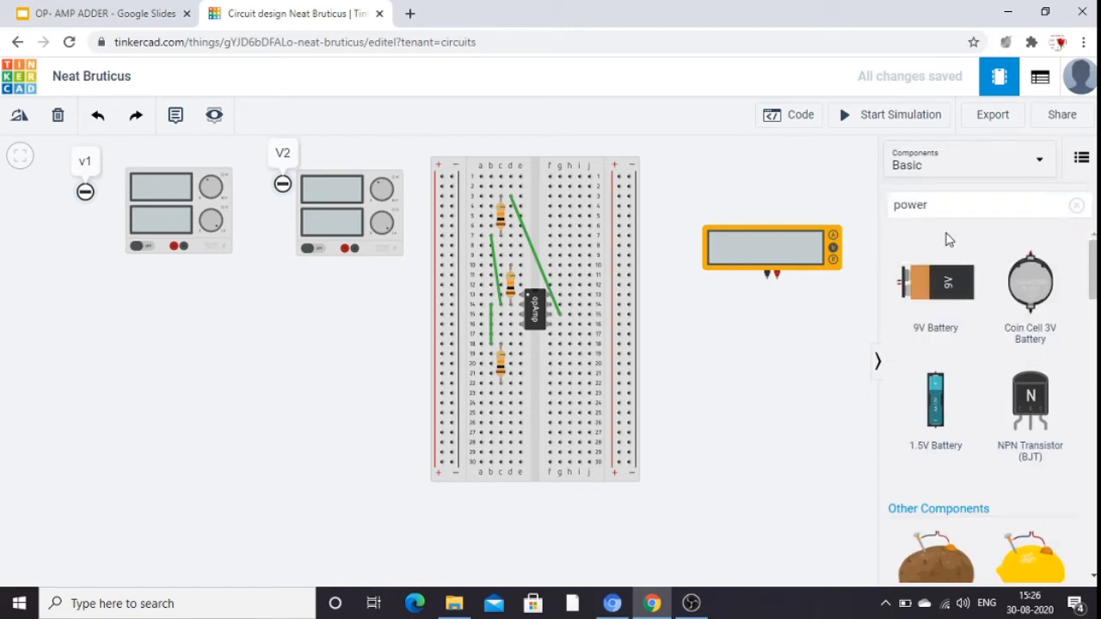
{"action": "left_click_drag", "start_coordinate": [1094, 292], "coordinate": [1095, 361]}
{"action": "left_click_drag", "start_coordinate": [925, 274], "coordinate": [591, 587]}
{"action": "left_click_drag", "start_coordinate": [468, 616], "coordinate": [326, 476]}
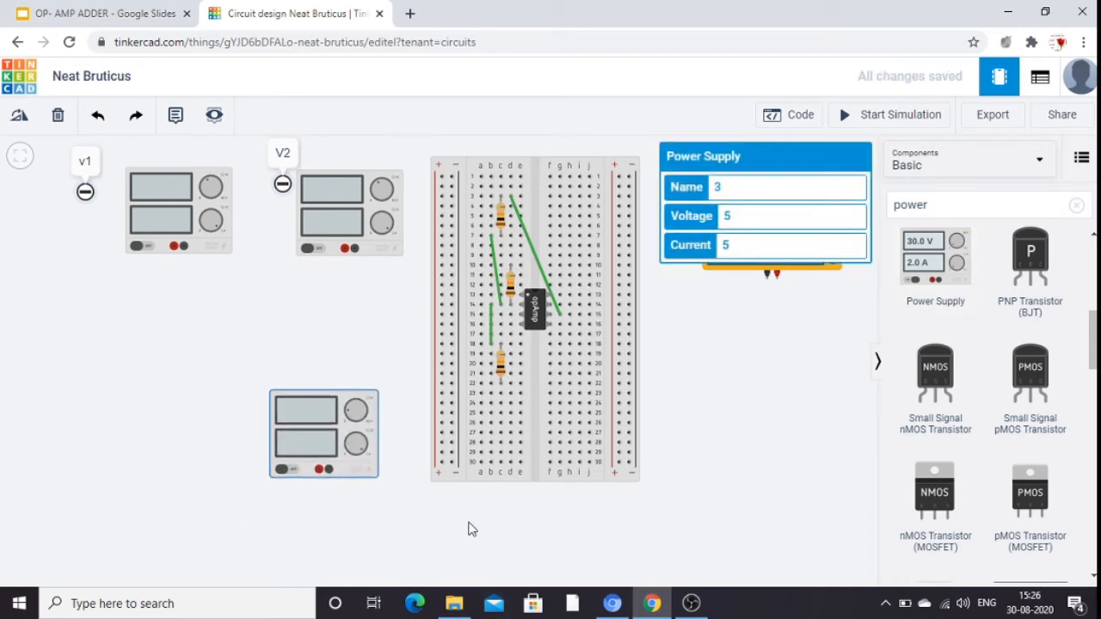
Set the voltage of the third power supply, below V2, to 12.
{"action": "left_click", "coordinate": [735, 215]}
{"action": "key", "text": "BackSpace"}
{"action": "type", "text": "12"}
{"action": "left_click", "coordinate": [821, 332]}
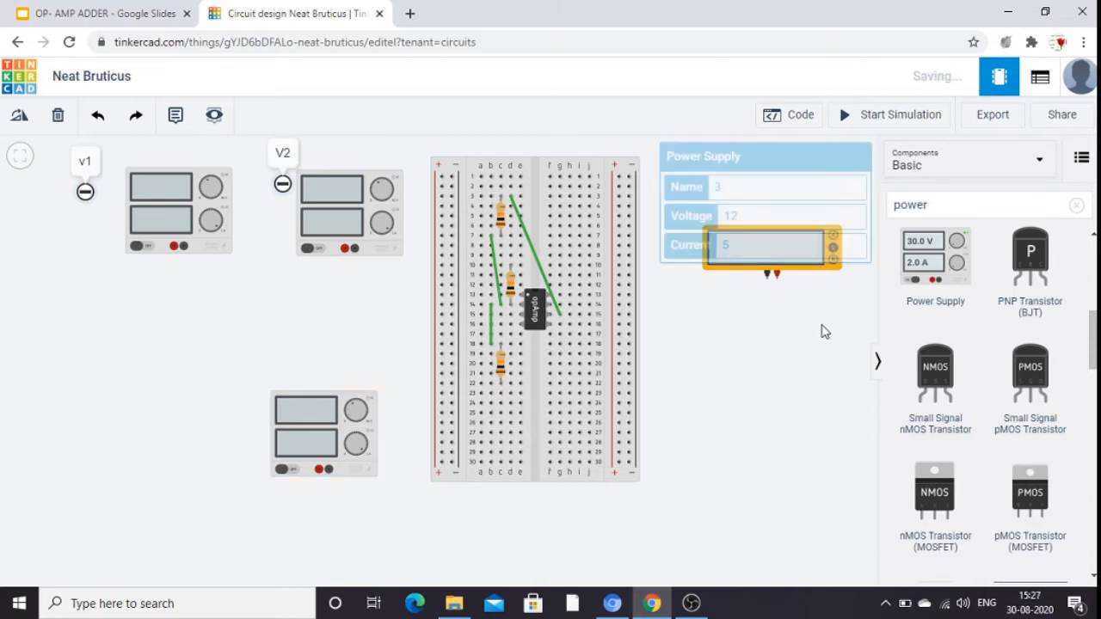
Place a fourth Power Supply below the multimeter and set its voltage to 12.
{"action": "left_click_drag", "start_coordinate": [919, 275], "coordinate": [754, 462]}
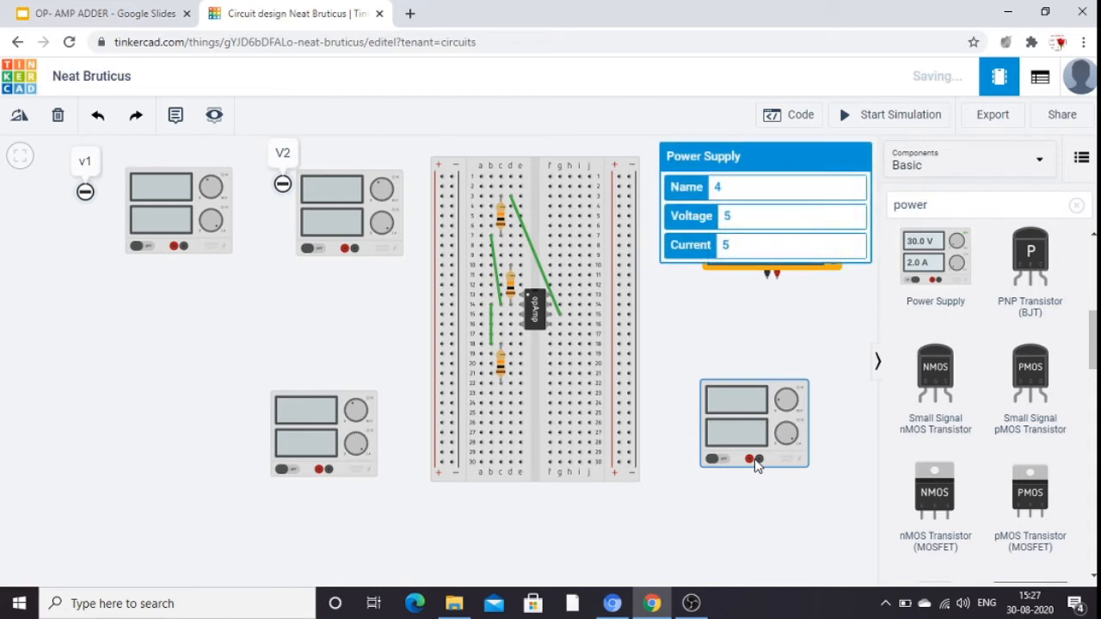
{"action": "left_click", "coordinate": [736, 216]}
{"action": "key", "text": "BackSpace"}
{"action": "type", "text": "12"}
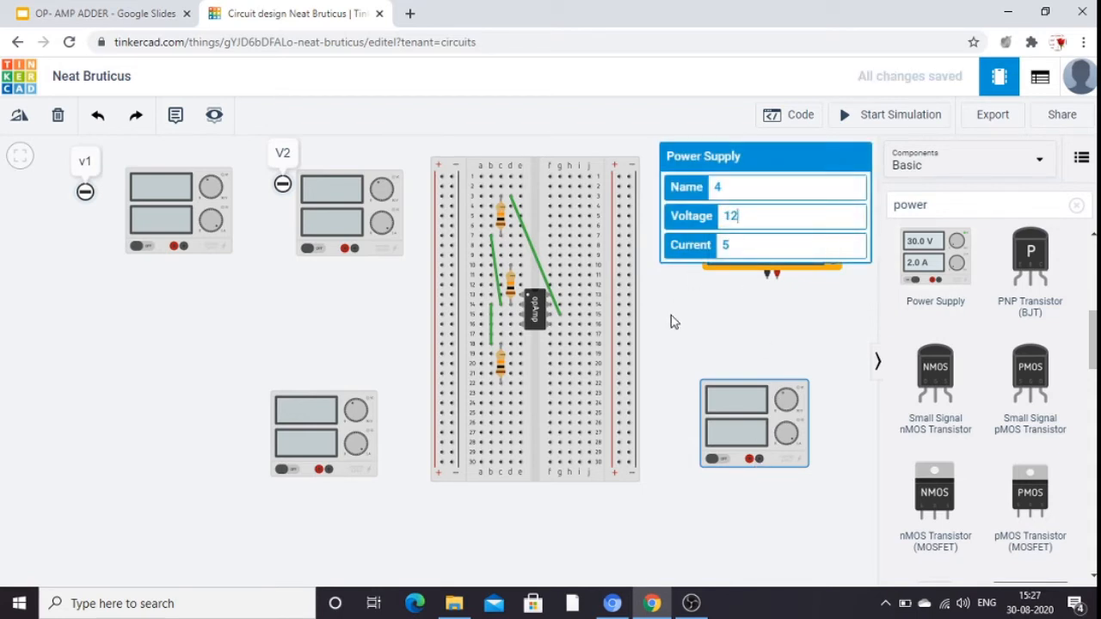
{"action": "left_click", "coordinate": [703, 382]}
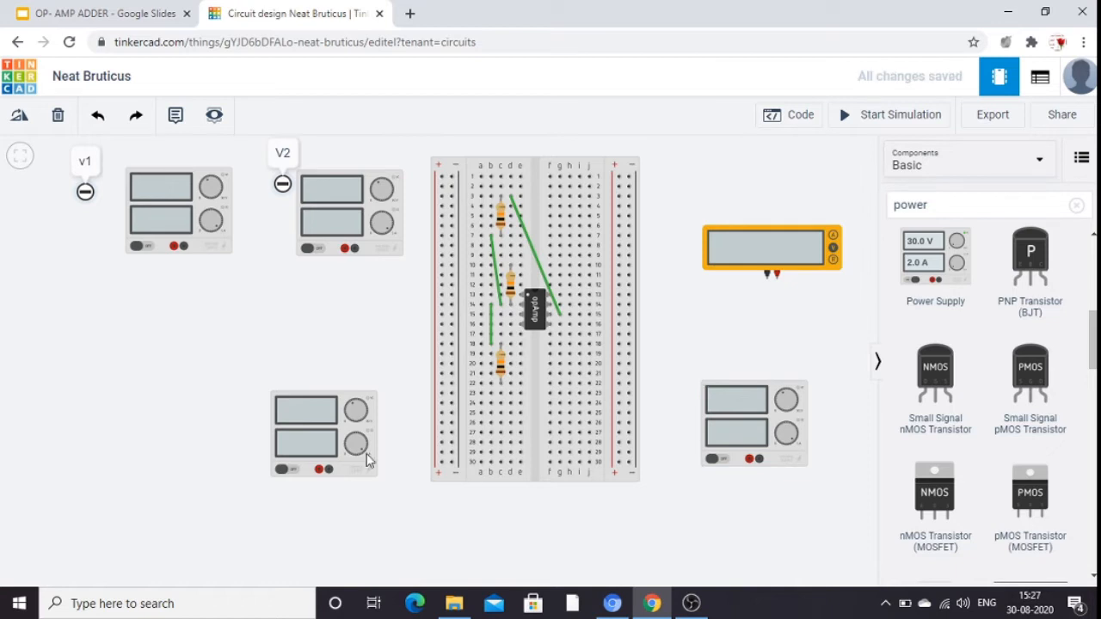
Add an annotation at the upper-left corner of the power supply below V2 with the text NEGATIVE.
{"action": "left_click", "coordinate": [177, 120]}
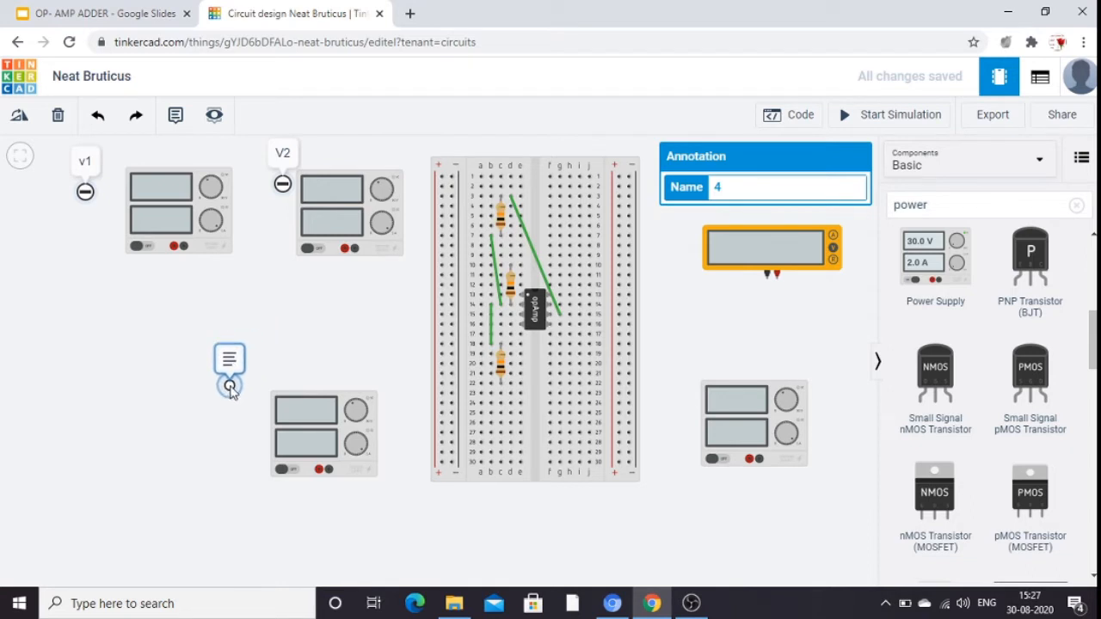
{"action": "left_click", "coordinate": [229, 386]}
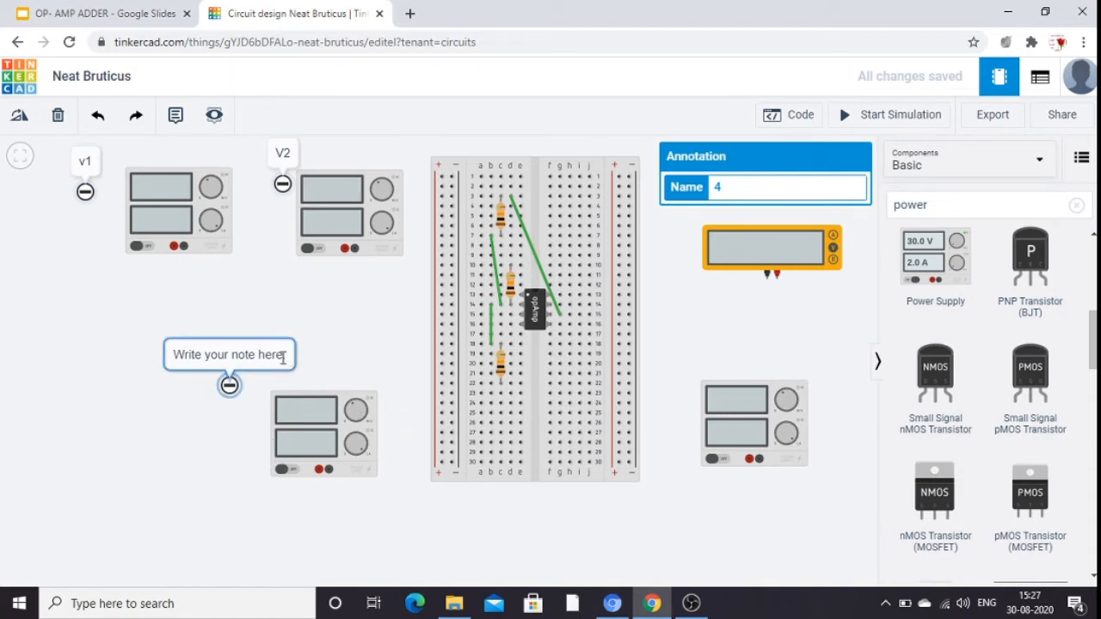
{"action": "left_click", "coordinate": [283, 358]}
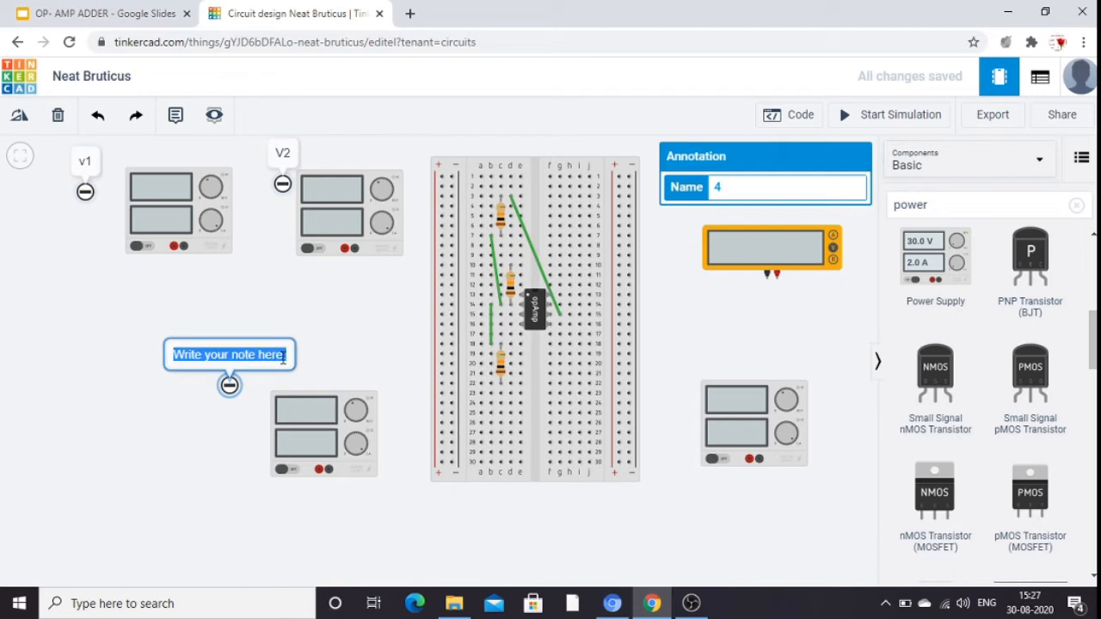
{"action": "type", "text": "N"}
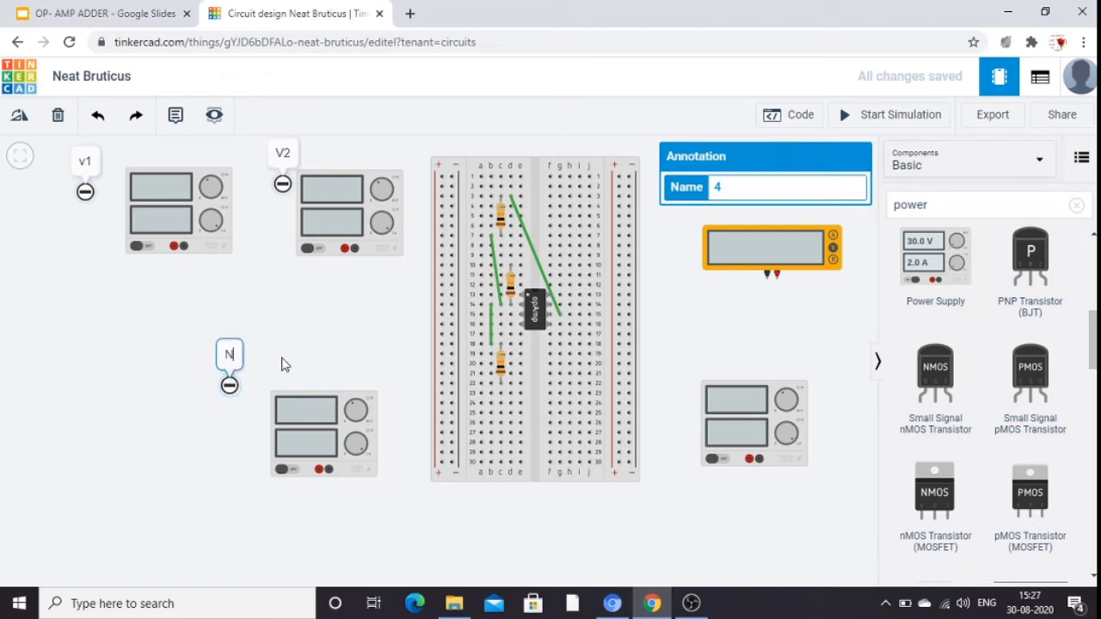
{"action": "type", "text": "EGAT"}
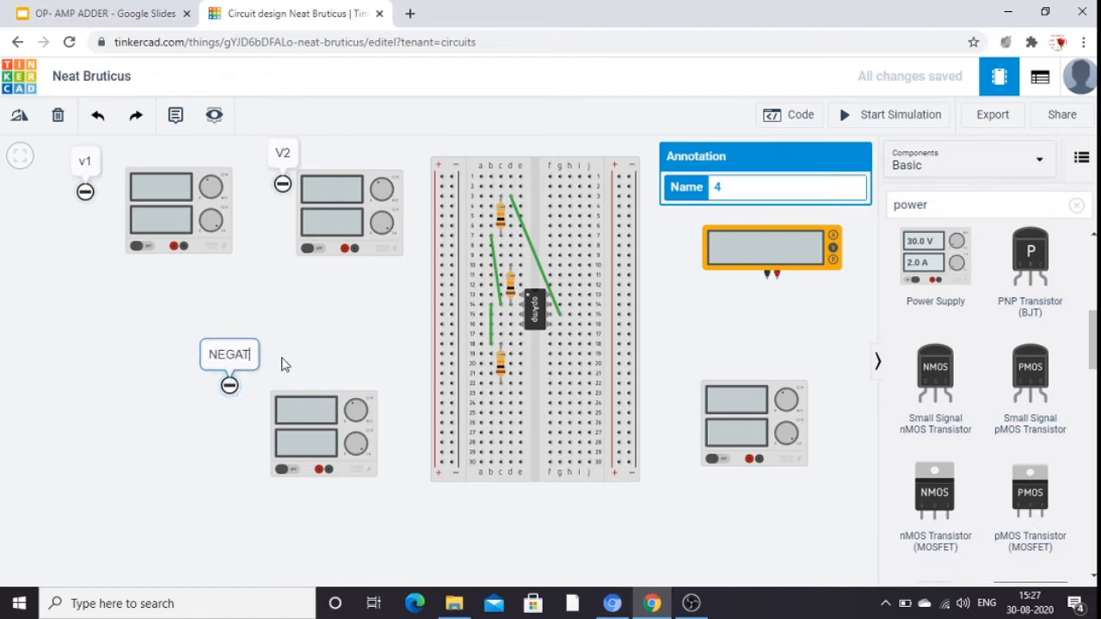
{"action": "type", "text": "IVE"}
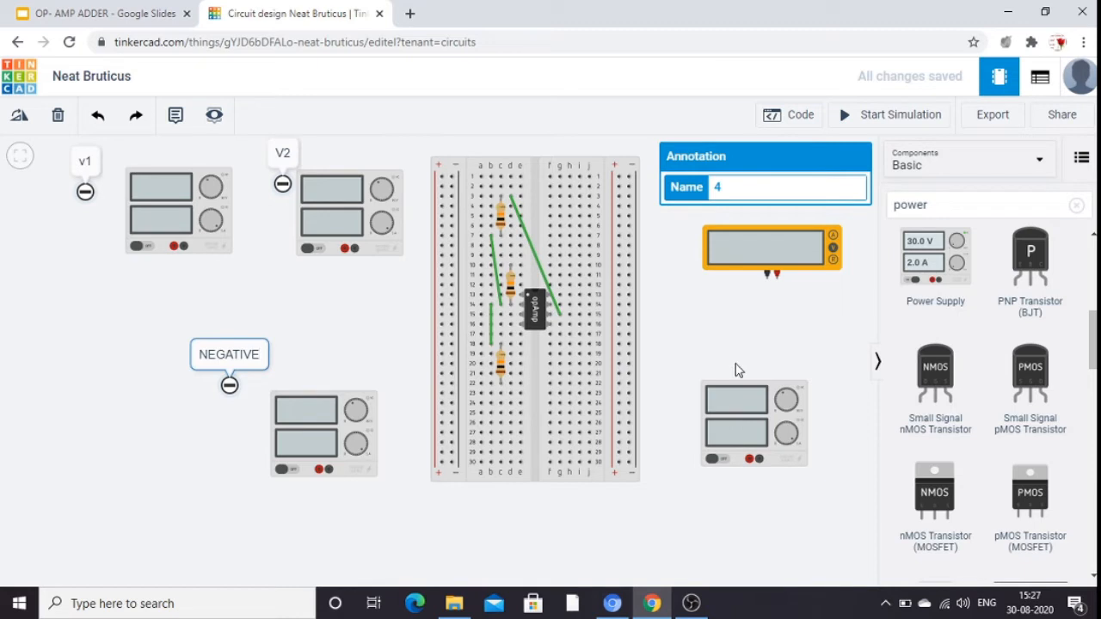
Add an annotation just above the power supply below the multimeter with the text POSITIVE.
{"action": "left_click", "coordinate": [174, 115]}
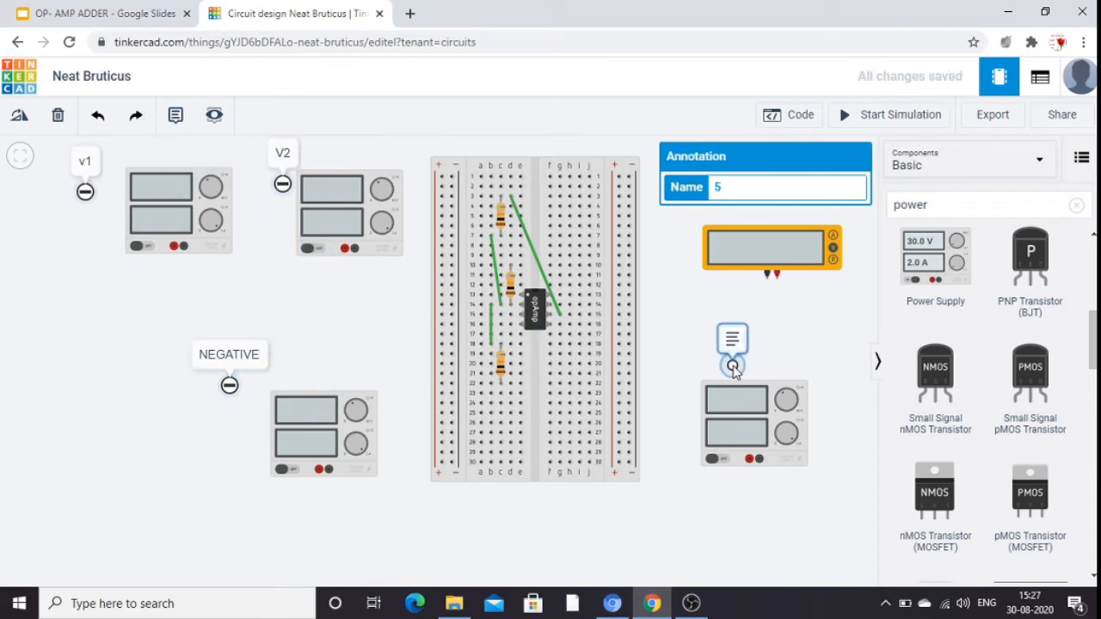
{"action": "left_click", "coordinate": [741, 367]}
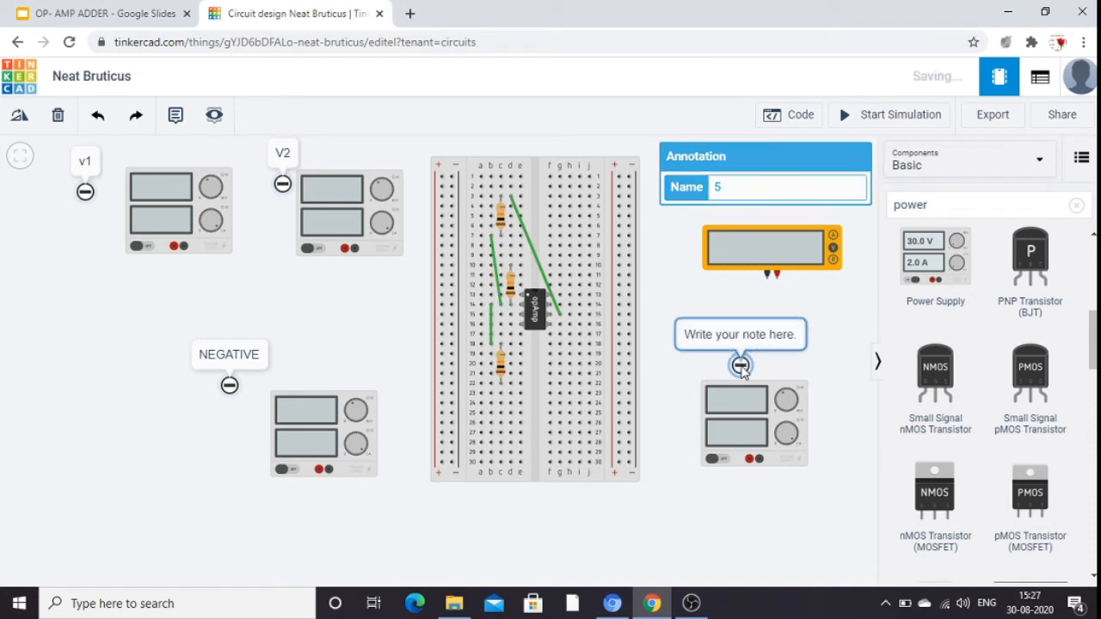
{"action": "left_click", "coordinate": [778, 338]}
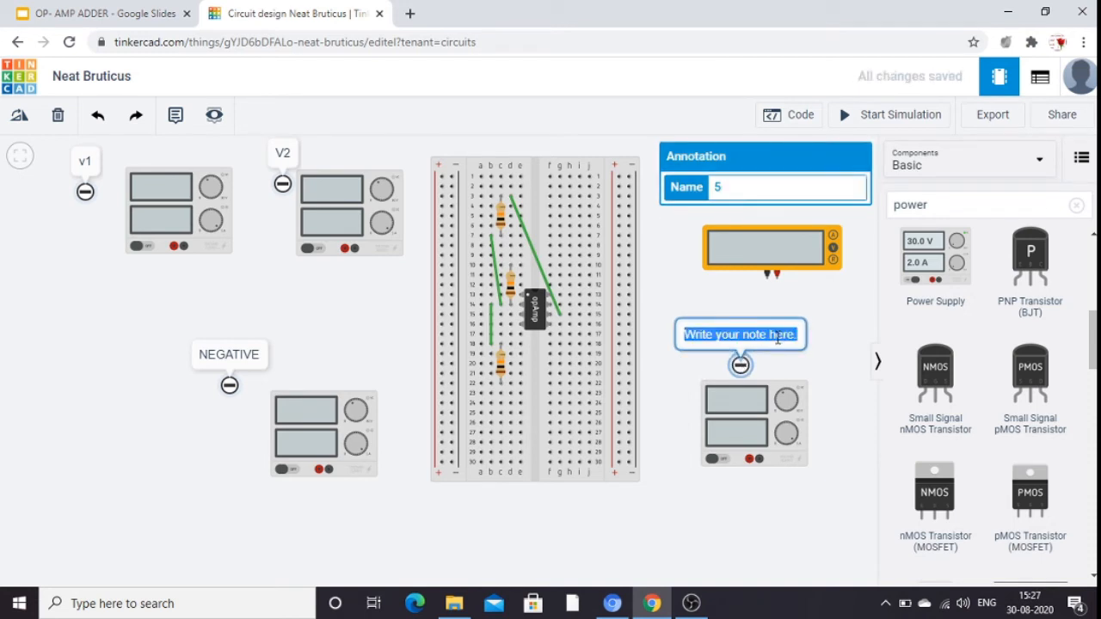
{"action": "type", "text": "POS"}
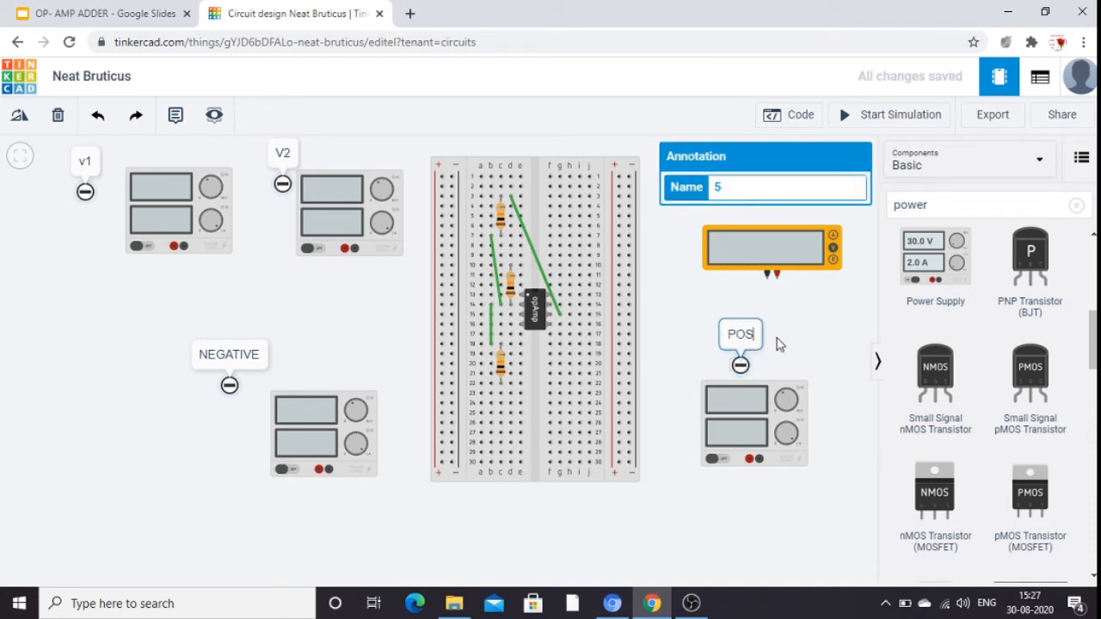
{"action": "type", "text": "ITIVE"}
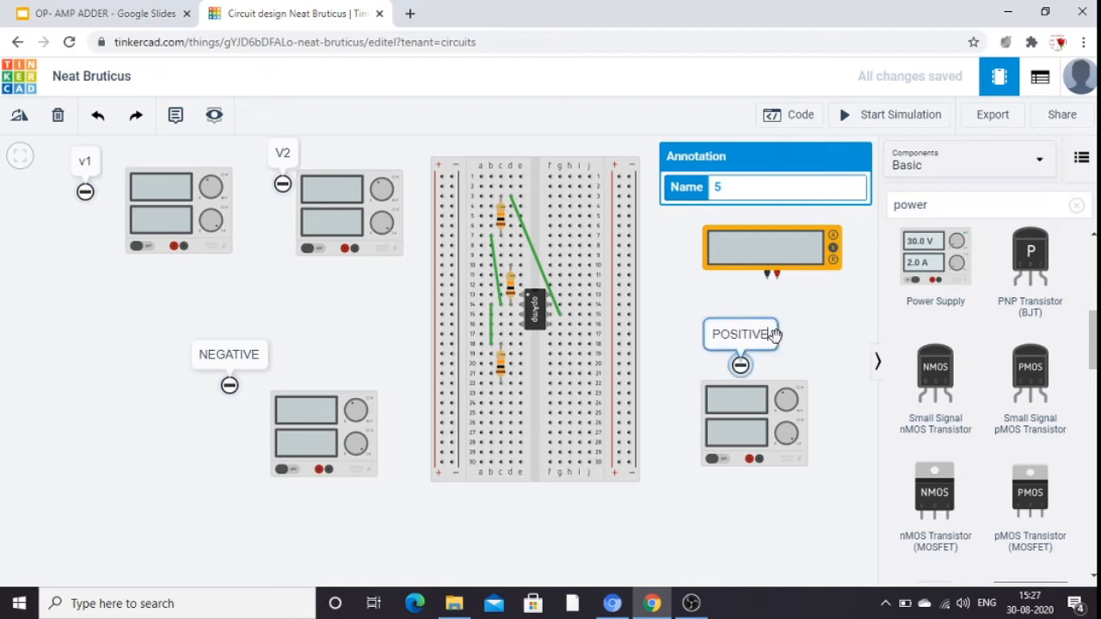
{"action": "left_click", "coordinate": [816, 354]}
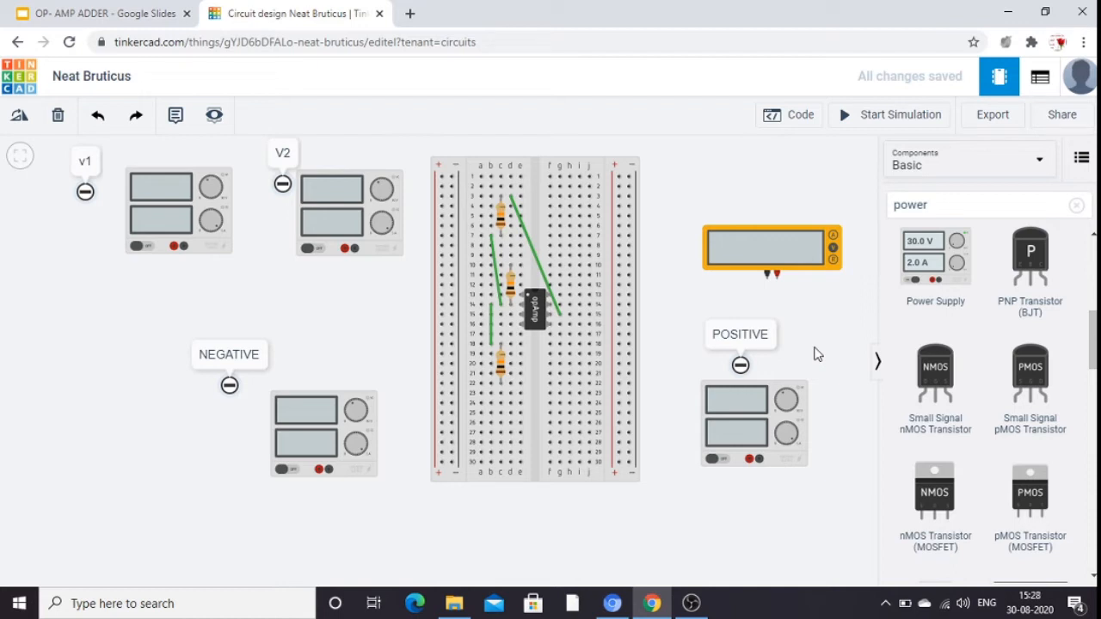
Clear the component search and place a new Resistor below the breadboard.
{"action": "left_click", "coordinate": [938, 205]}
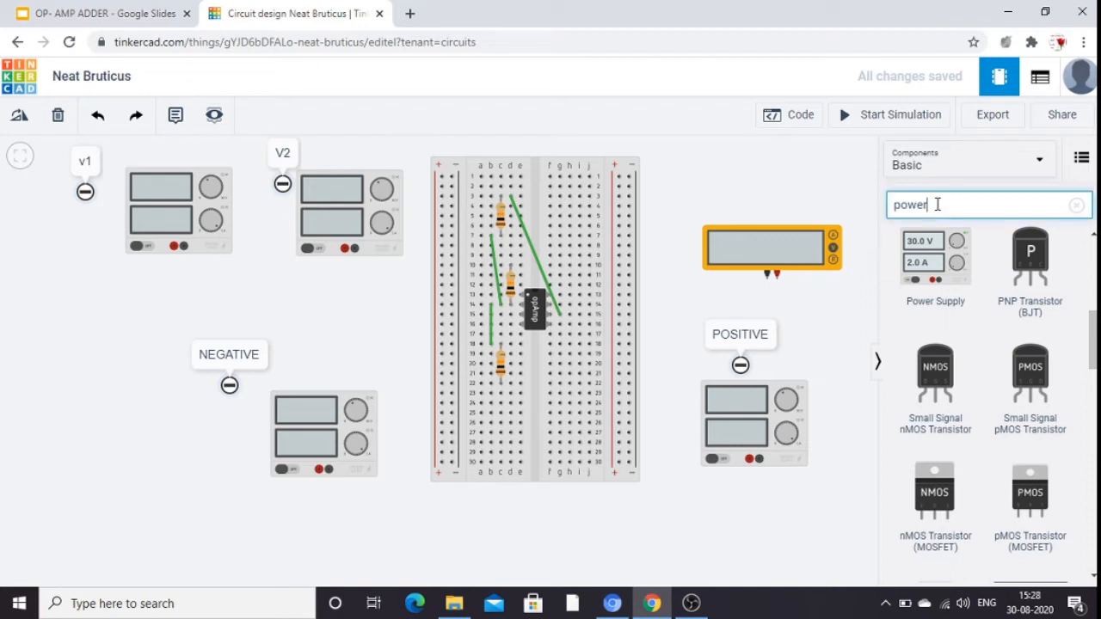
{"action": "key", "text": "BackSpace"}
{"action": "key", "text": "BackSpace"}
{"action": "key", "text": "BackSpace"}
{"action": "key", "text": "BackSpace"}
{"action": "key", "text": "BackSpace"}
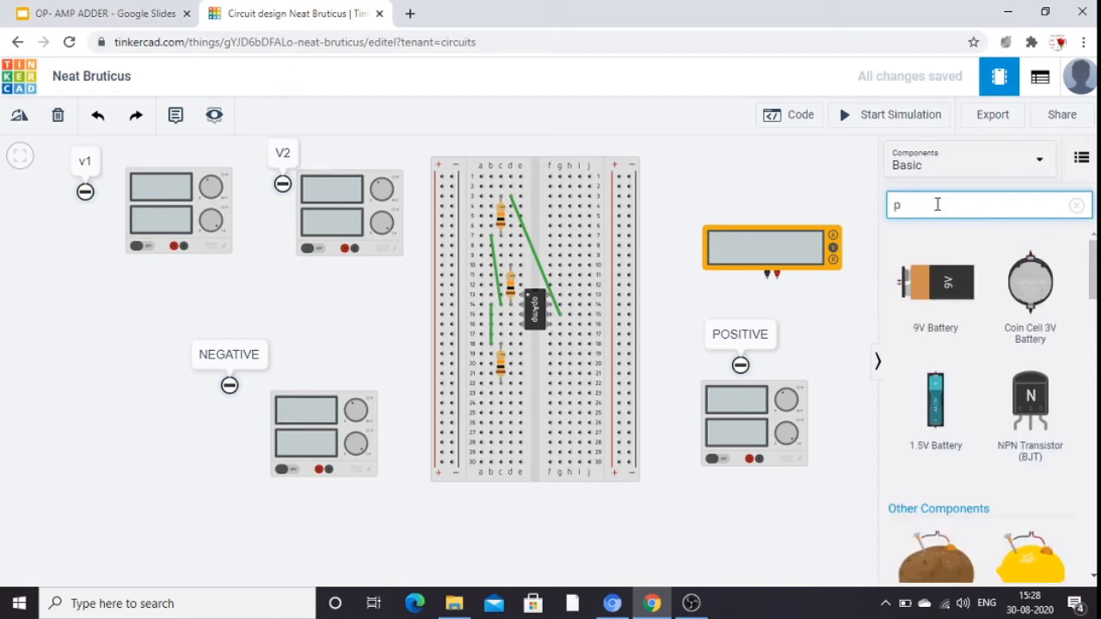
{"action": "left_click", "coordinate": [954, 302]}
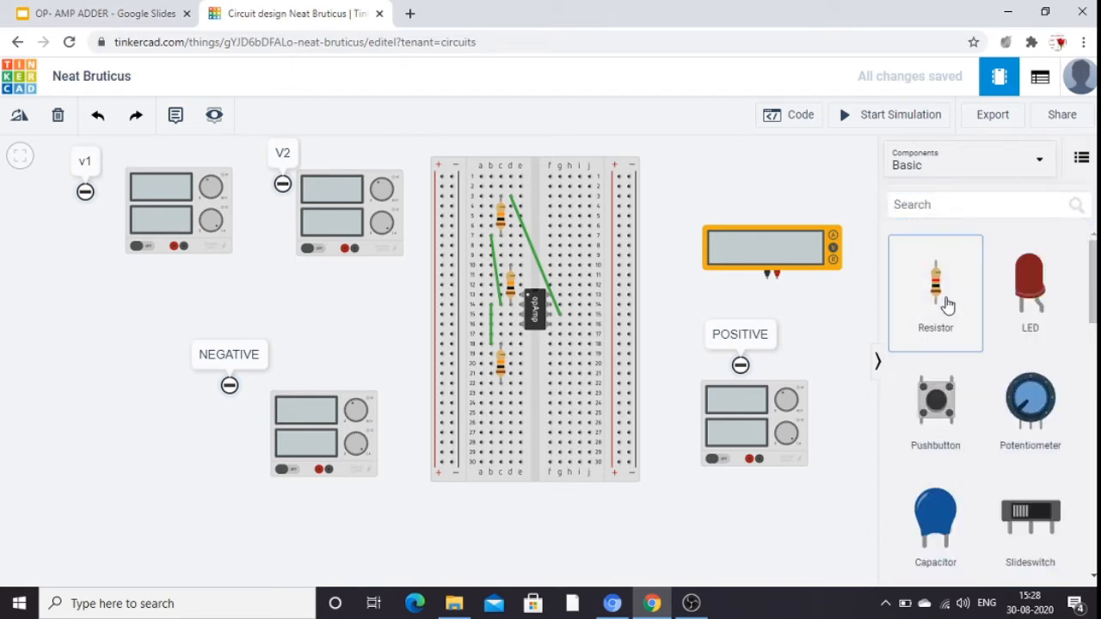
{"action": "left_click_drag", "start_coordinate": [925, 301], "coordinate": [617, 538]}
Set the new resistor's resistance to 6.8 kΩ and move it onto breadboard column d, from row 15 to row 19.
{"action": "left_click", "coordinate": [751, 218]}
{"action": "key", "text": "BackSpace"}
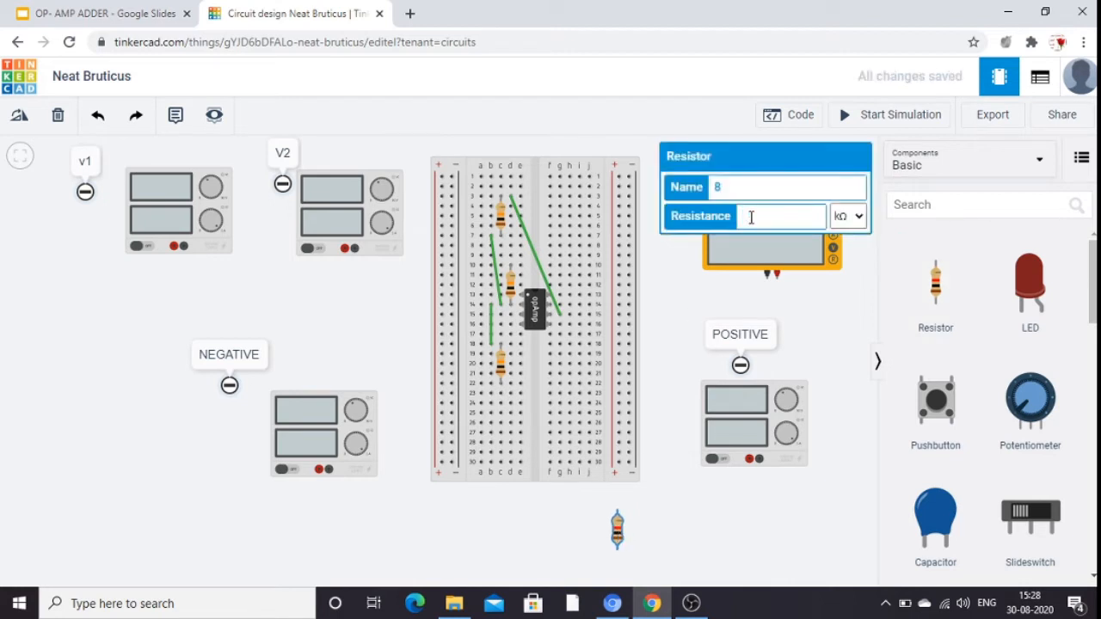
{"action": "type", "text": "6.8"}
{"action": "left_click_drag", "start_coordinate": [607, 532], "coordinate": [511, 341]}
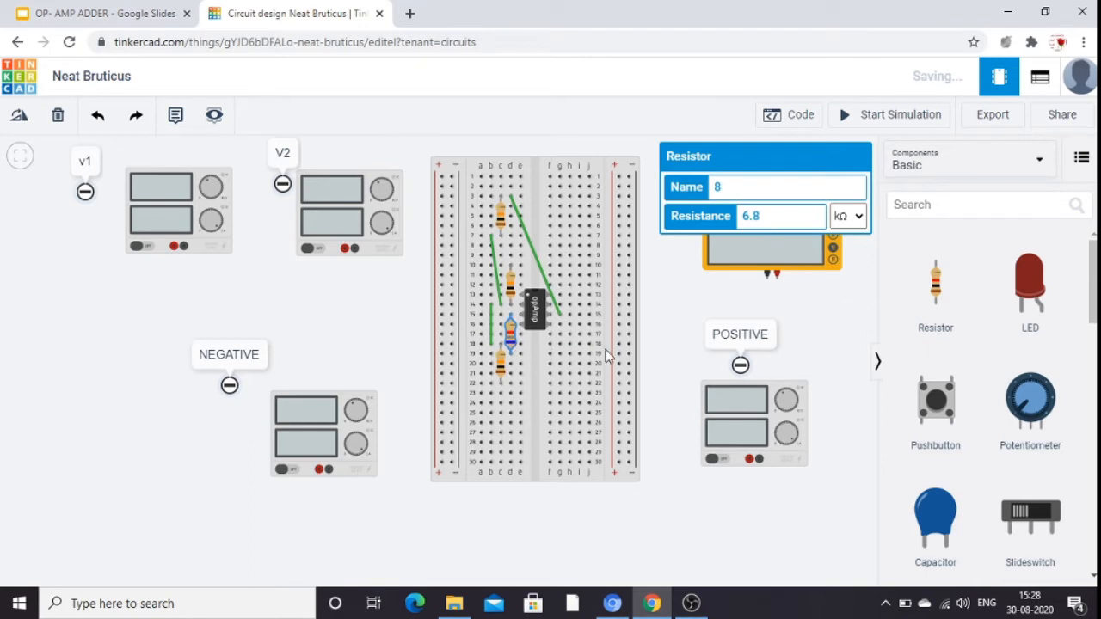
{"action": "left_click", "coordinate": [654, 337]}
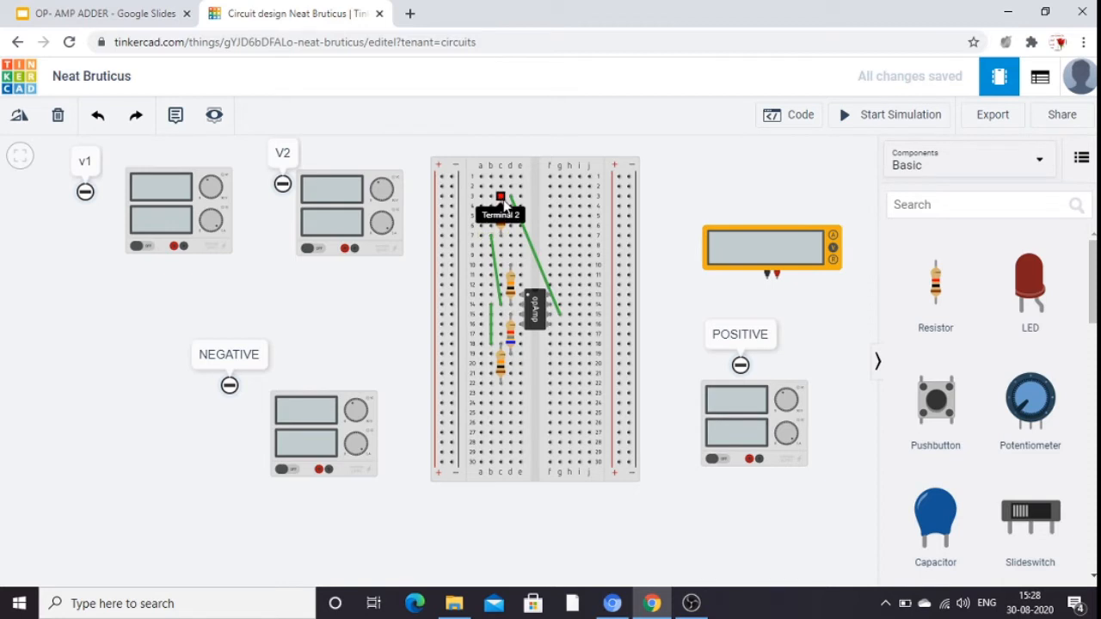
Wire breadboard hole e10 to the positive terminal of the V1 power supply with one bend, and nudge that supply slightly up and left.
{"action": "left_click_drag", "start_coordinate": [503, 200], "coordinate": [511, 201]}
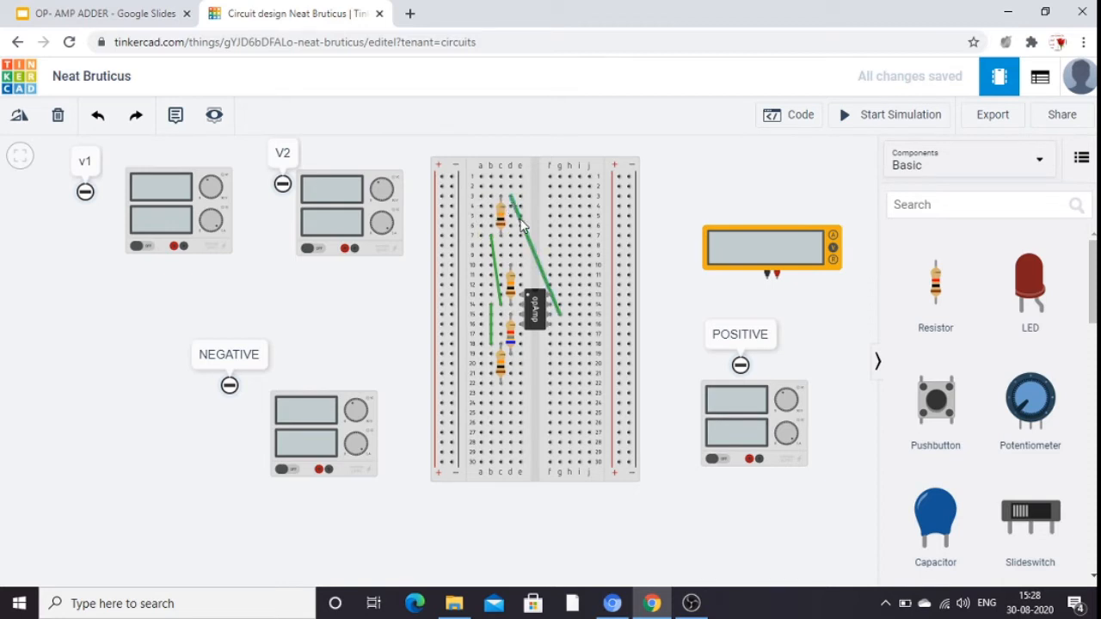
{"action": "left_click", "coordinate": [531, 269]}
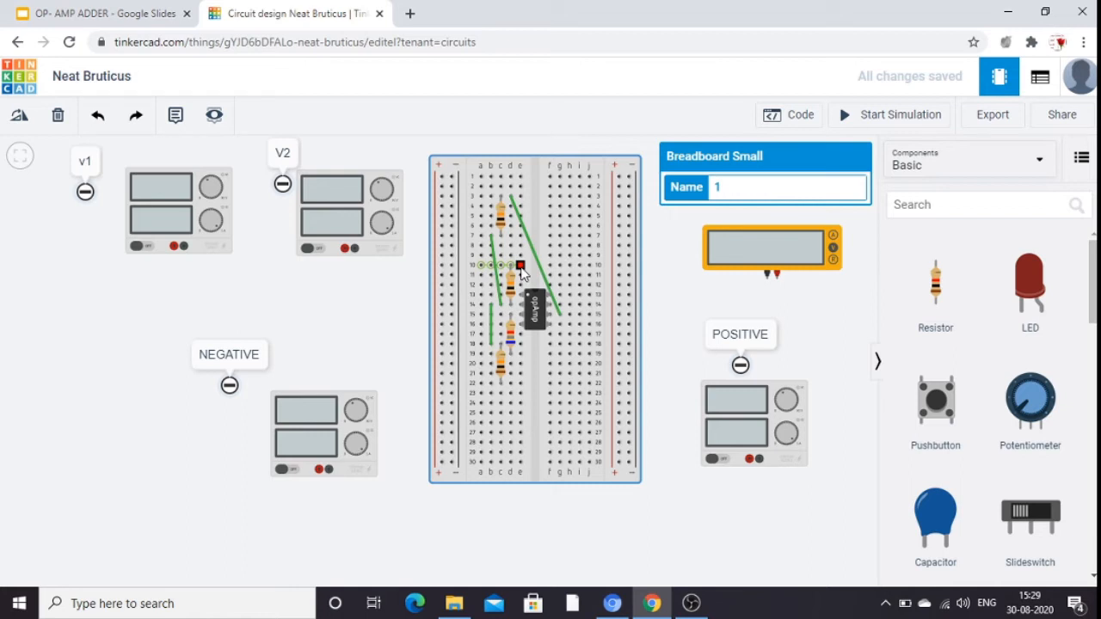
{"action": "left_click", "coordinate": [521, 267]}
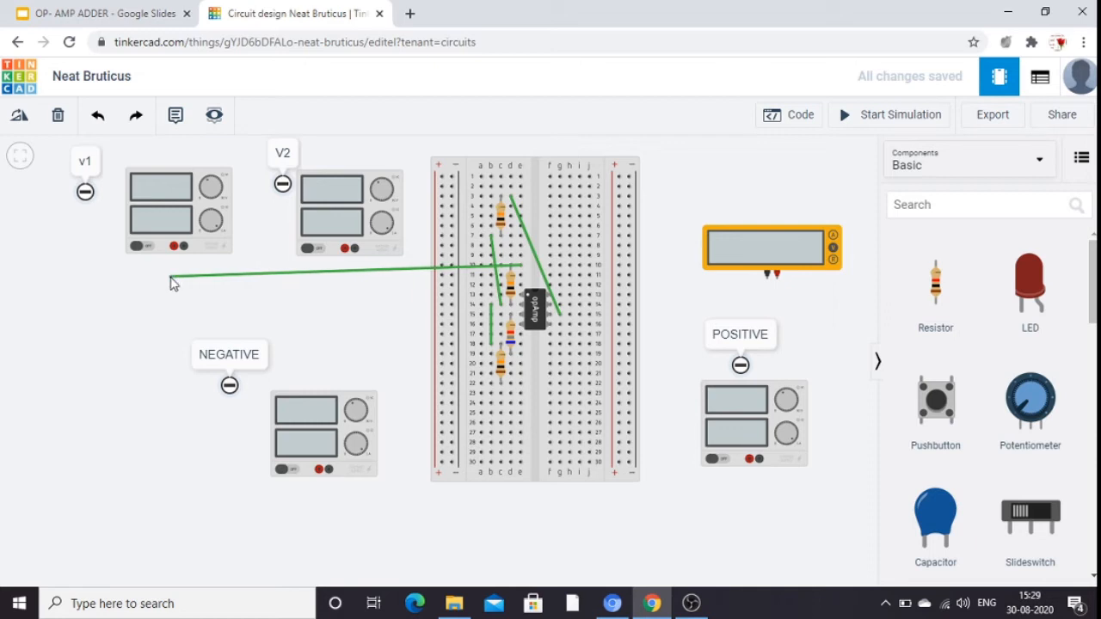
{"action": "left_click", "coordinate": [170, 276]}
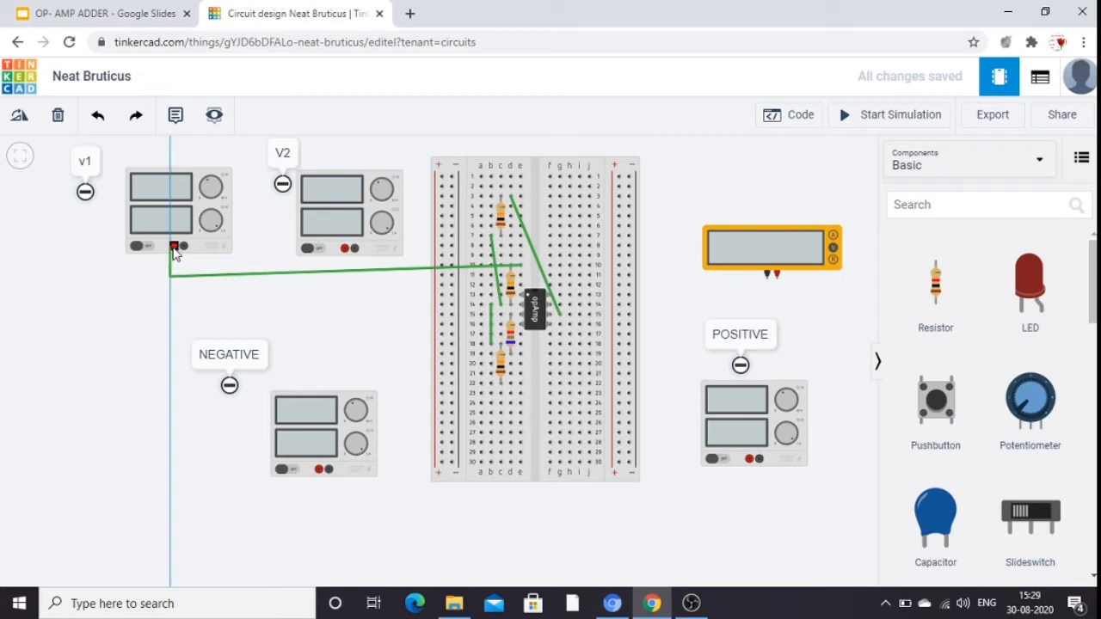
{"action": "left_click", "coordinate": [174, 248]}
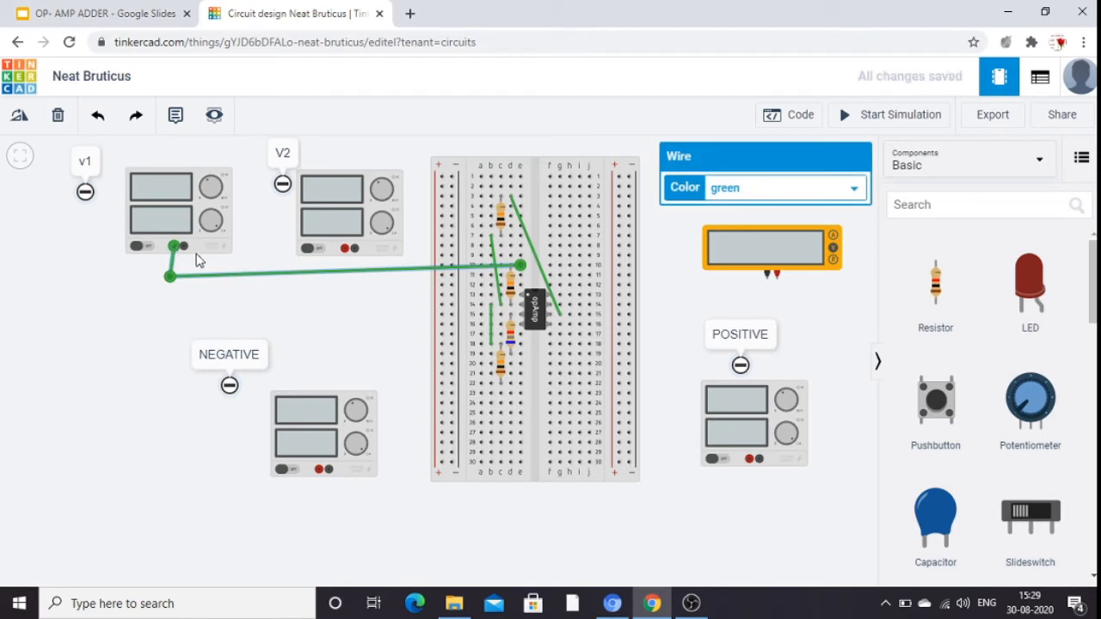
{"action": "left_click", "coordinate": [191, 255]}
{"action": "left_click_drag", "start_coordinate": [189, 249], "coordinate": [192, 248]}
{"action": "left_click", "coordinate": [196, 261]}
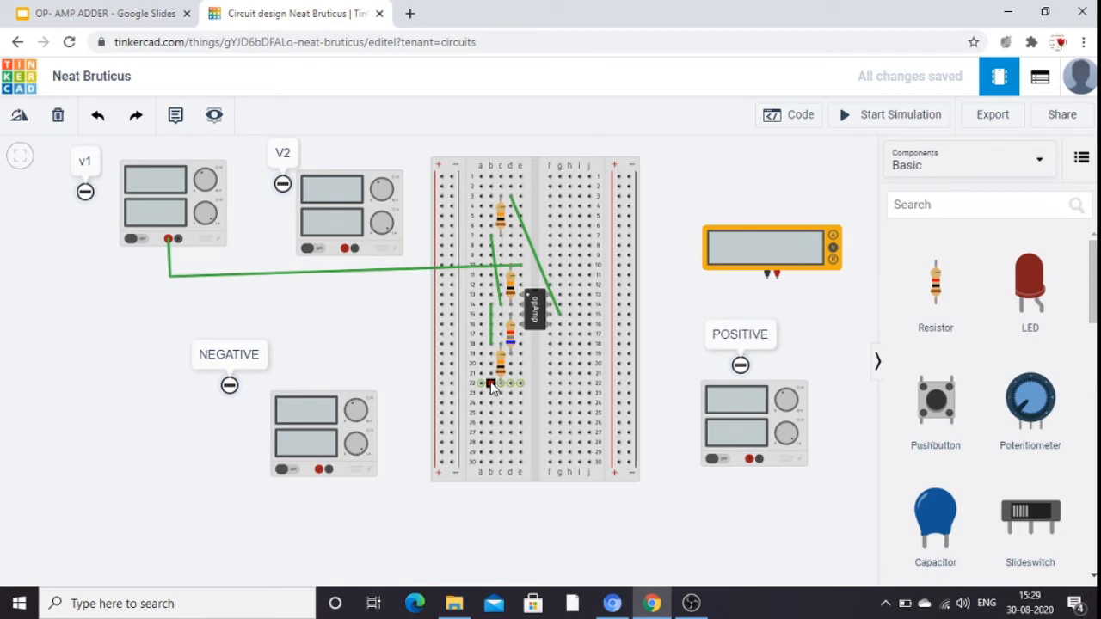
Wire breadboard hole b22 to the positive terminal of the V2 power supply, with a bend below the supply.
{"action": "left_click", "coordinate": [492, 384]}
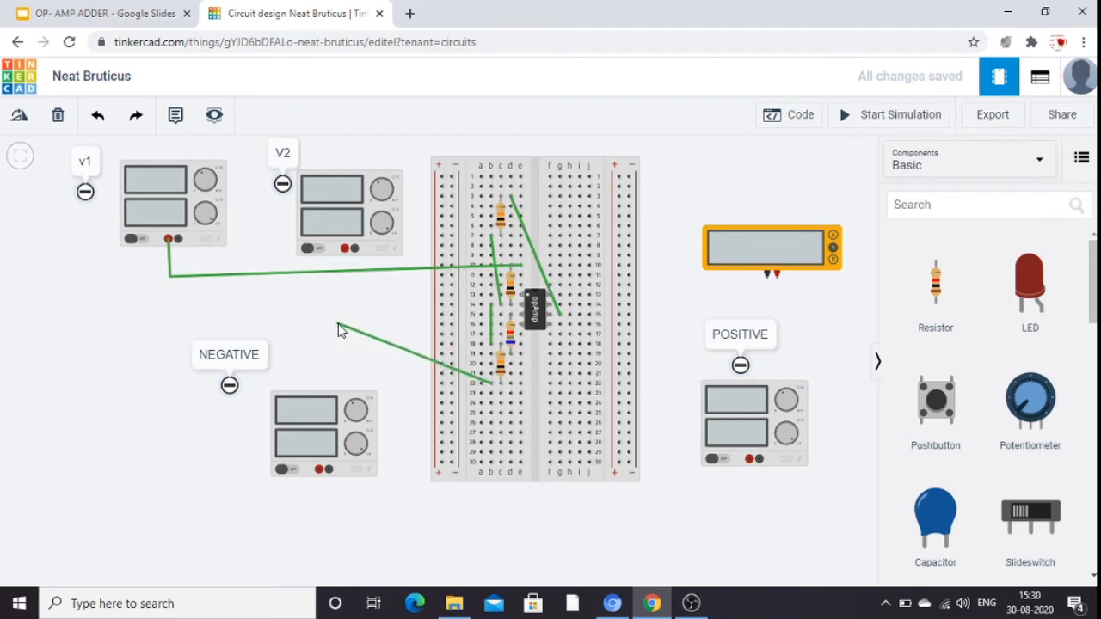
{"action": "left_click", "coordinate": [338, 324]}
{"action": "left_click", "coordinate": [344, 250]}
Recolor the positive wires of the V1 and V2 power supplies red.
{"action": "left_click", "coordinate": [384, 274]}
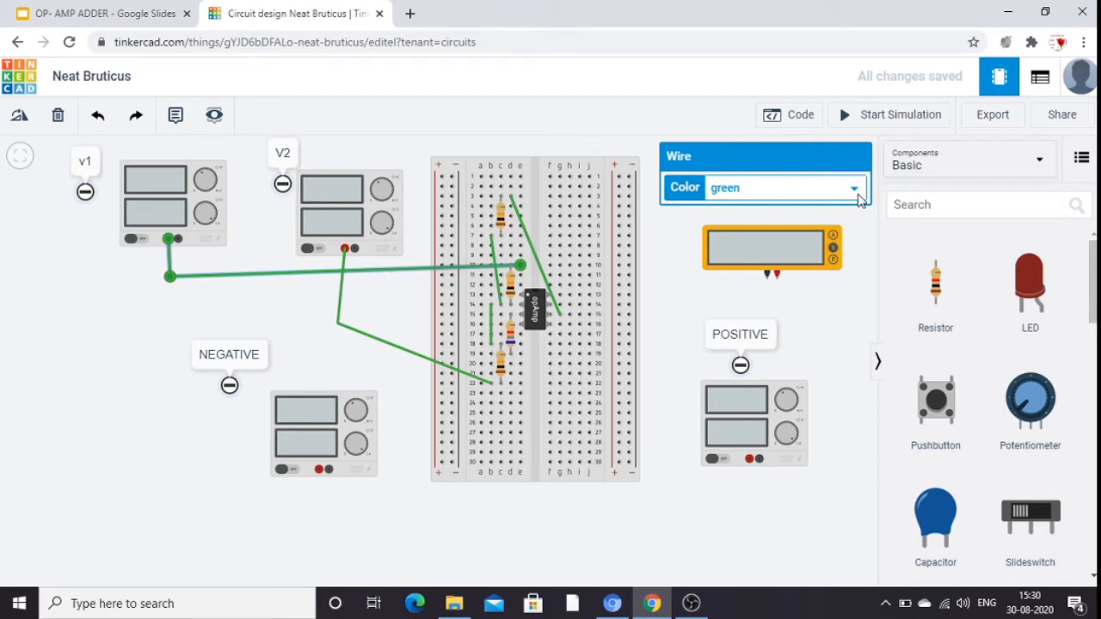
{"action": "left_click", "coordinate": [856, 191]}
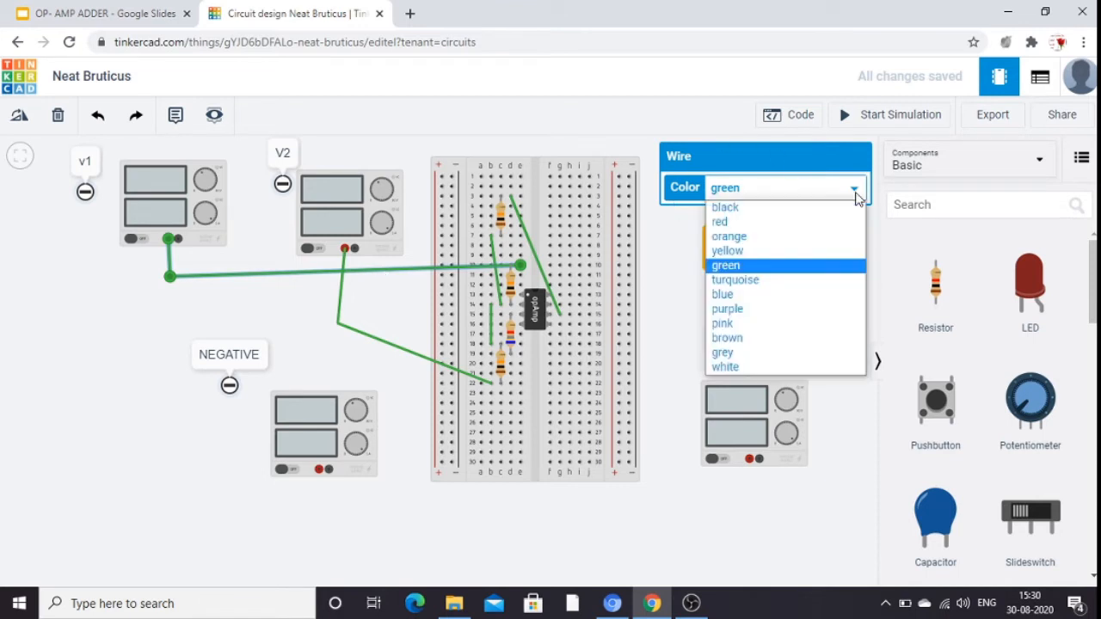
{"action": "left_click", "coordinate": [774, 224]}
{"action": "left_click", "coordinate": [829, 316]}
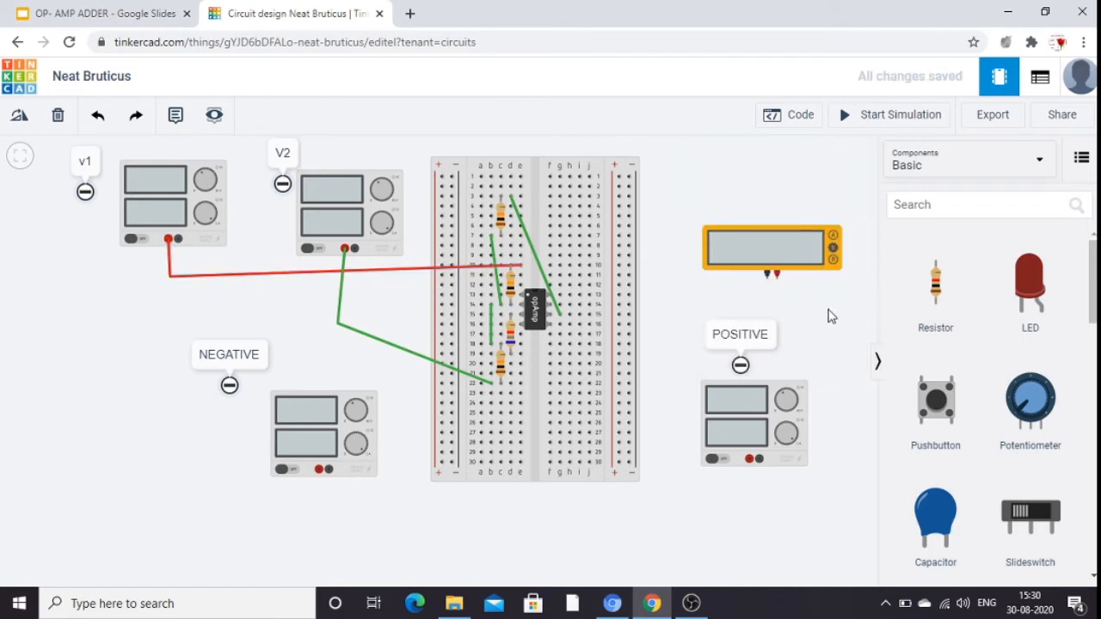
{"action": "left_click", "coordinate": [424, 366]}
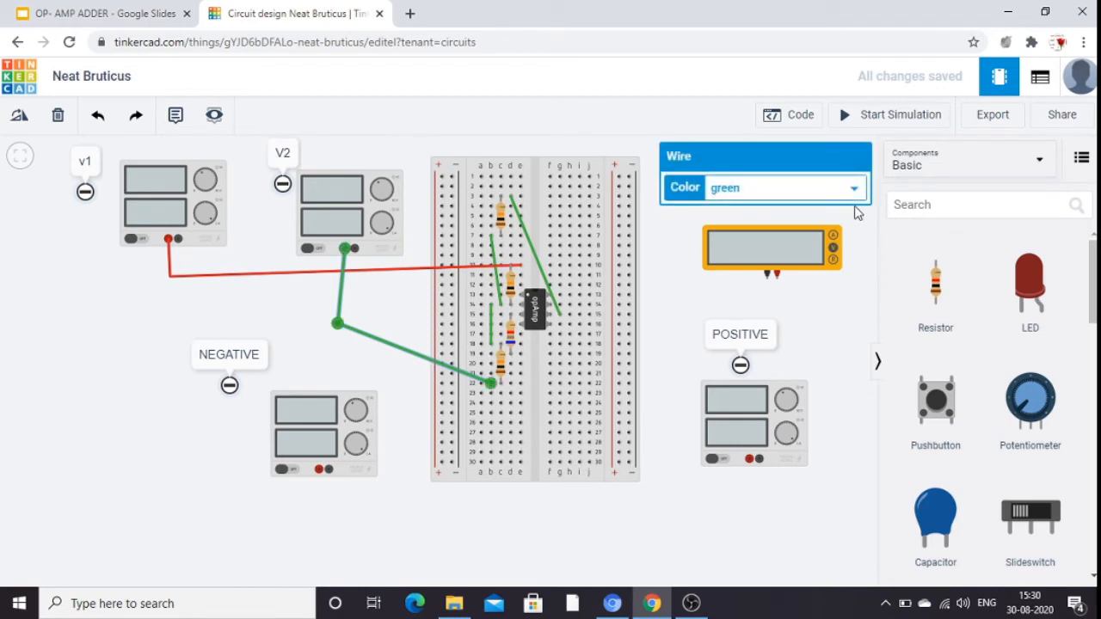
{"action": "left_click", "coordinate": [853, 190]}
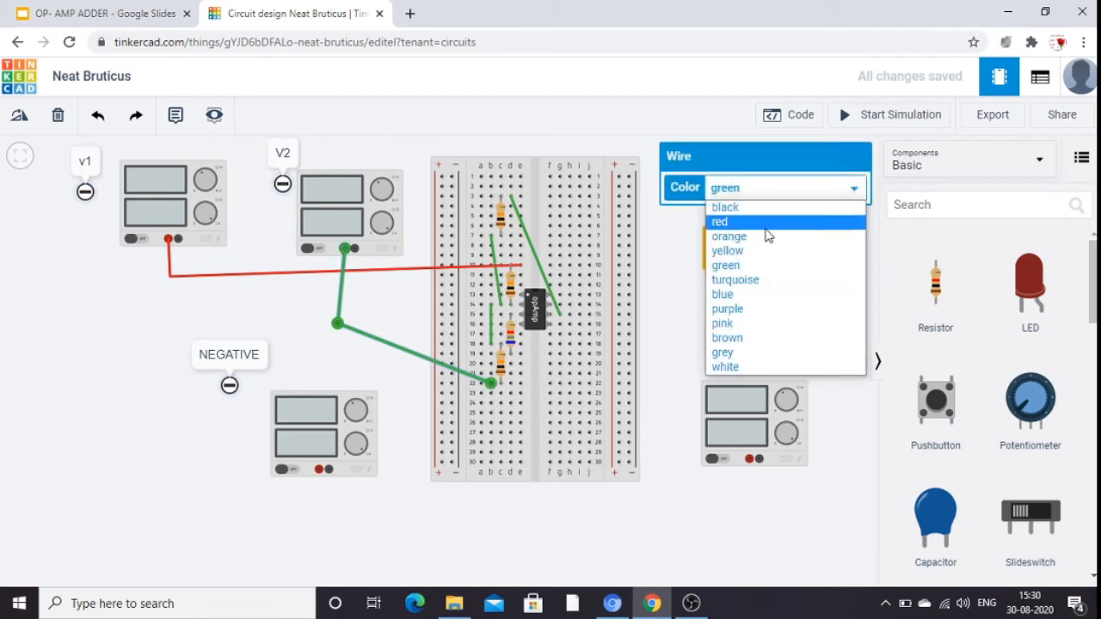
{"action": "left_click", "coordinate": [764, 226]}
{"action": "left_click", "coordinate": [818, 355]}
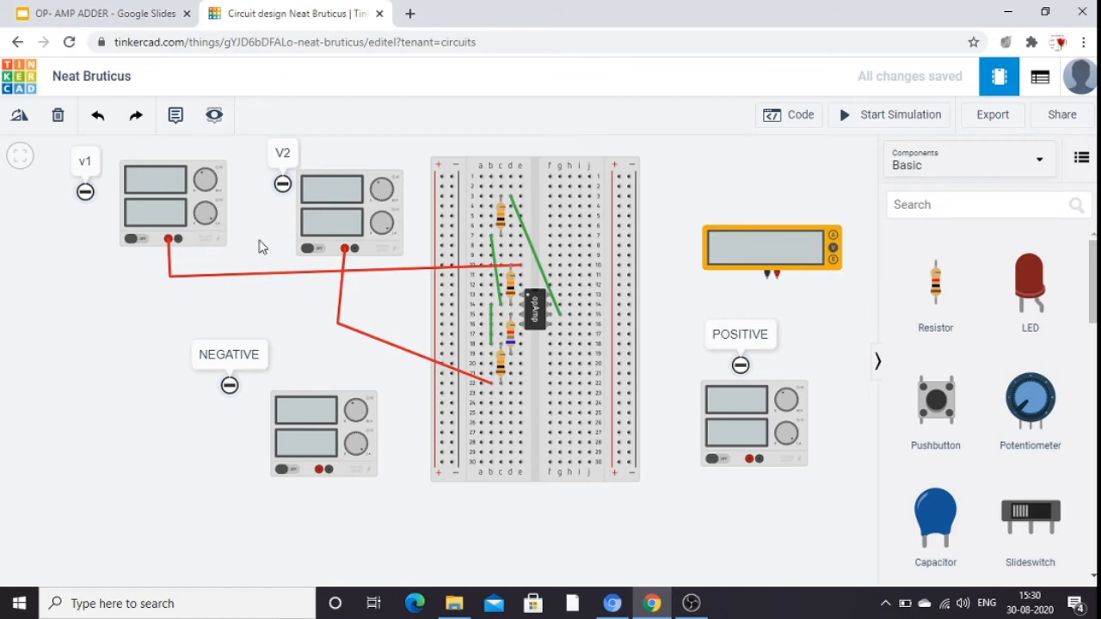
Wire the negative terminal of the V1 power supply to the negative terminal of the V2 supply and color the wire black.
{"action": "left_click", "coordinate": [178, 241]}
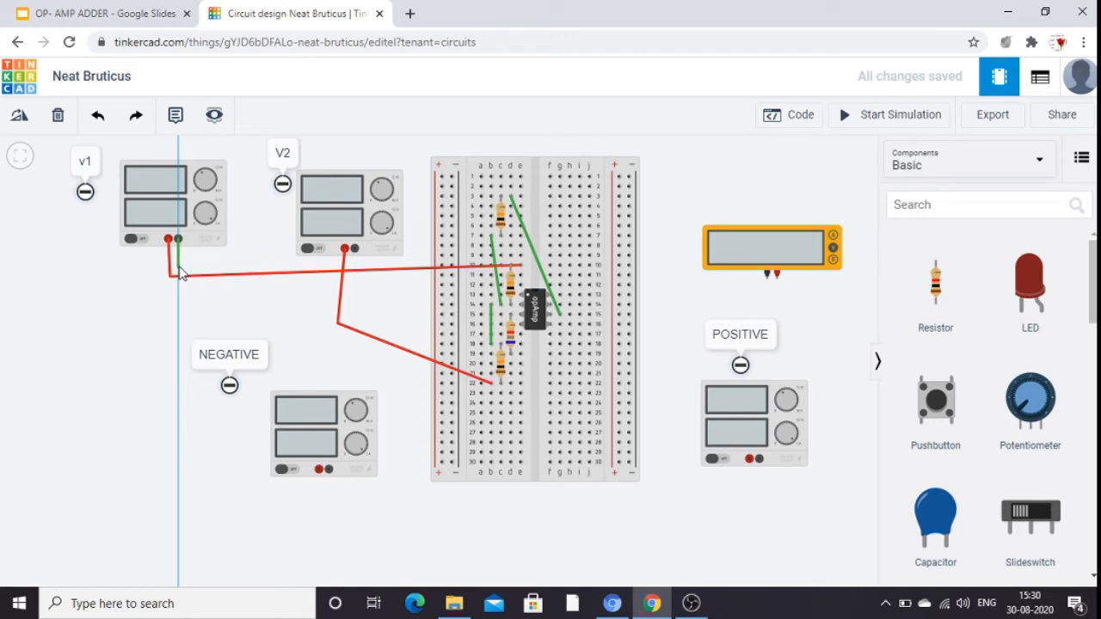
{"action": "left_click", "coordinate": [178, 266]}
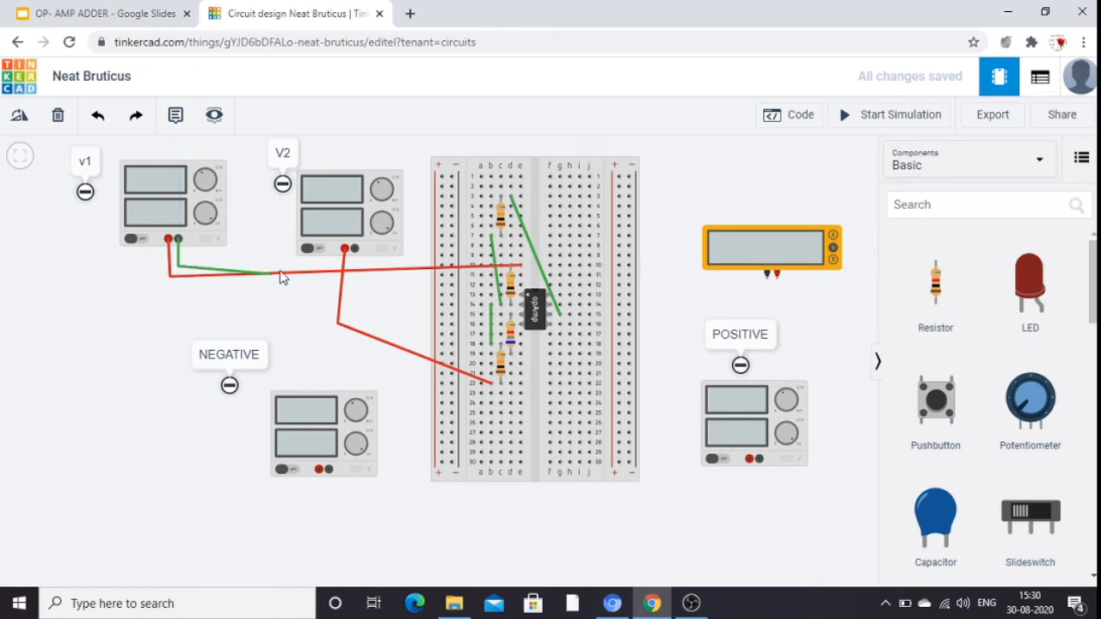
{"action": "left_click", "coordinate": [353, 249]}
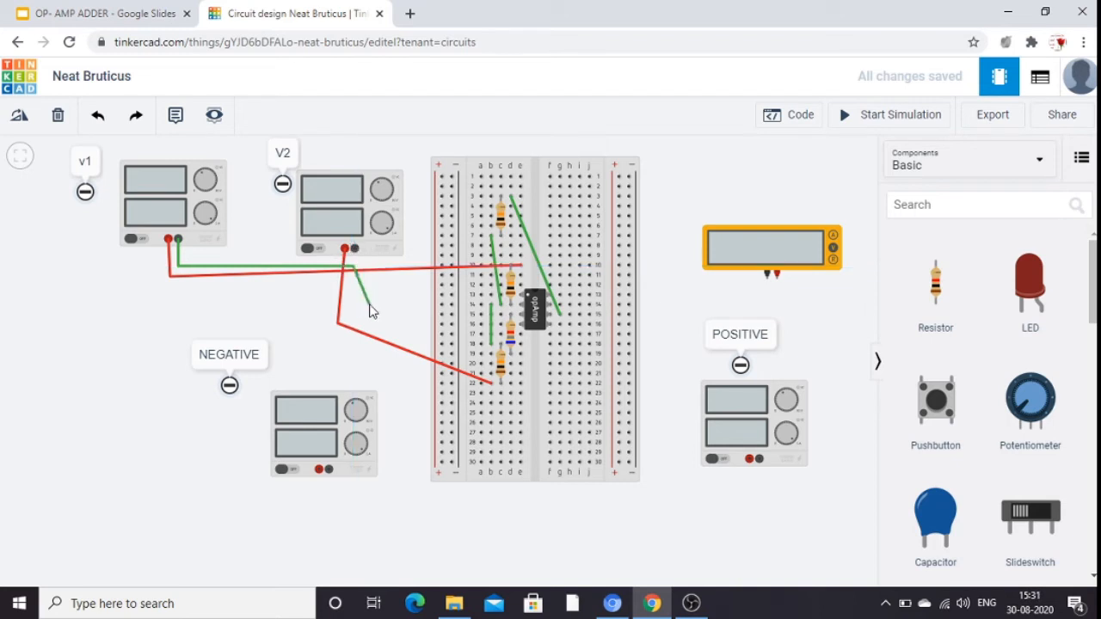
{"action": "left_click", "coordinate": [355, 250]}
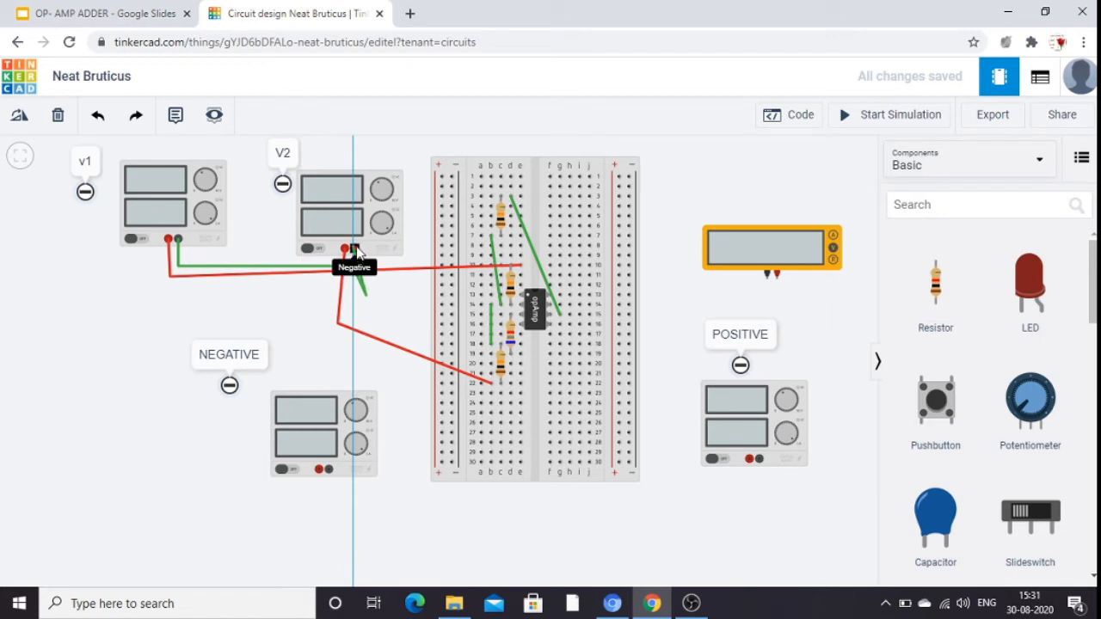
{"action": "left_click", "coordinate": [394, 263]}
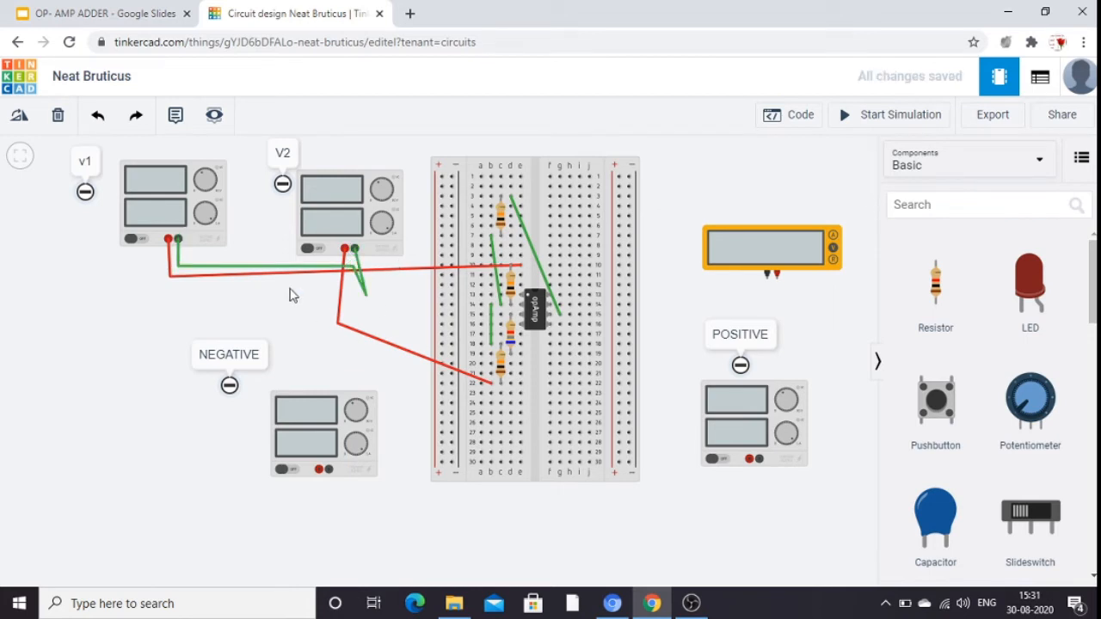
{"action": "left_click", "coordinate": [270, 274]}
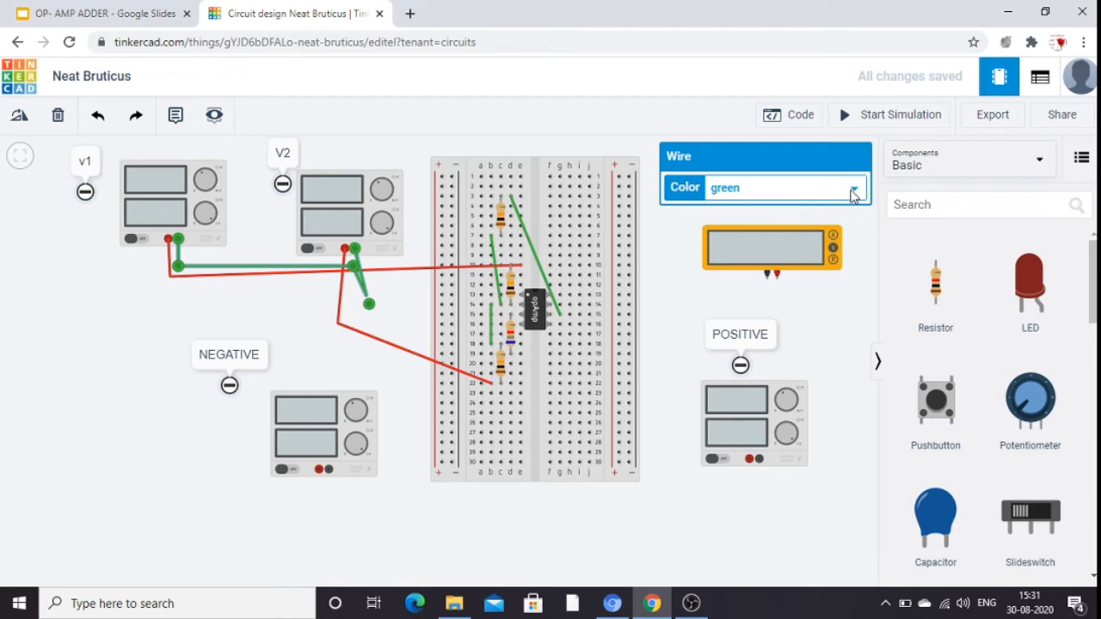
{"action": "left_click", "coordinate": [852, 190]}
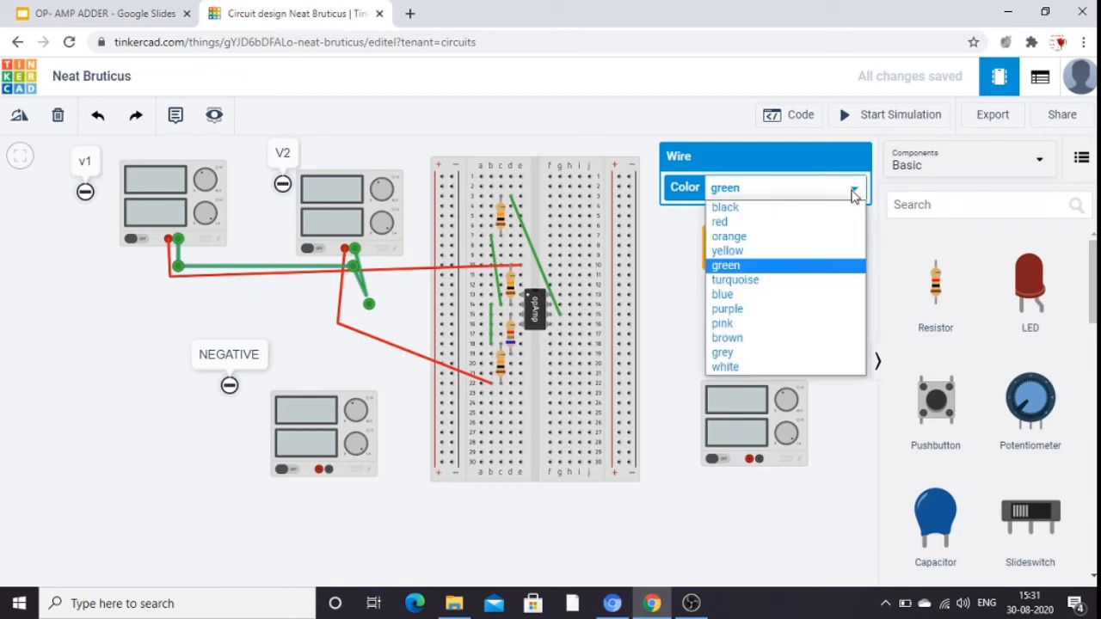
{"action": "left_click", "coordinate": [781, 211]}
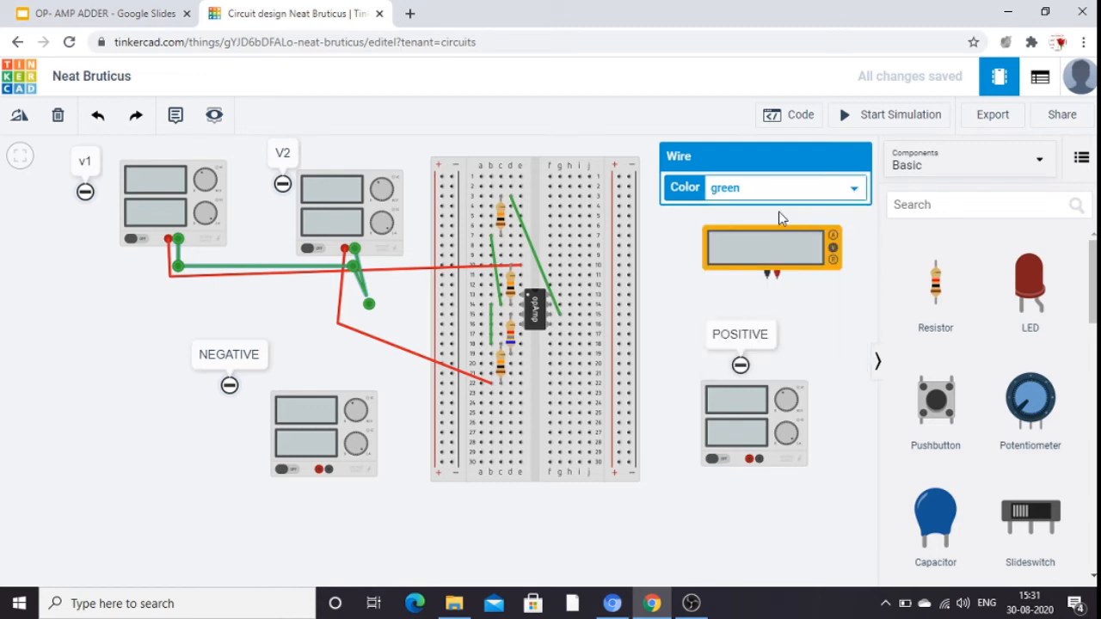
{"action": "left_click", "coordinate": [819, 321]}
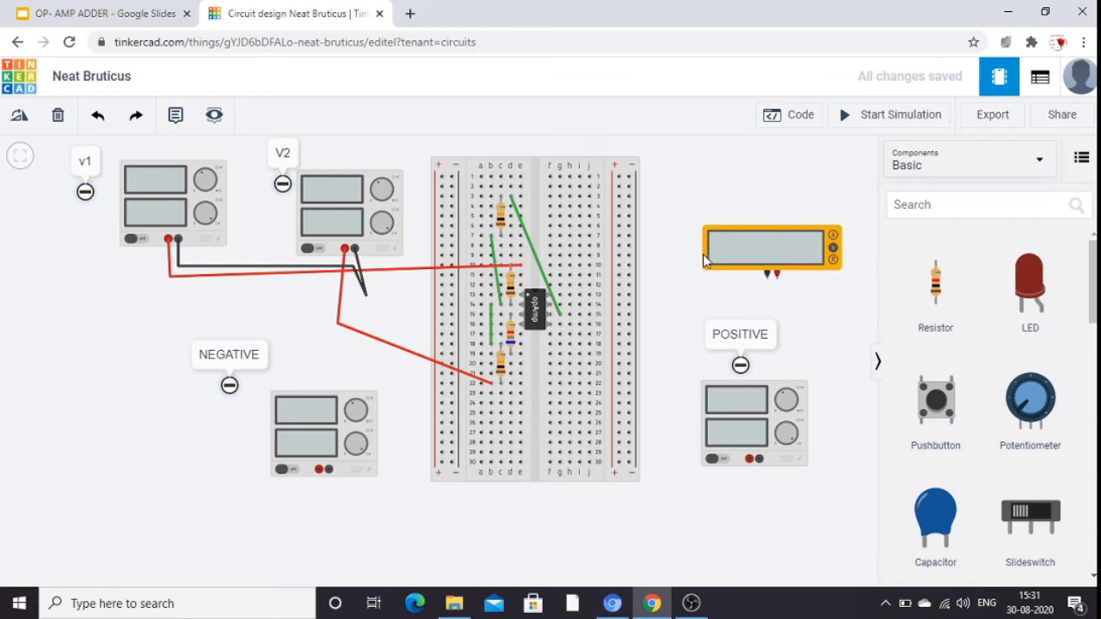
Wire breadboard hole h15 to the multimeter's positive terminal with one bend and color the wire purple.
{"action": "left_click", "coordinate": [569, 315]}
{"action": "left_click", "coordinate": [779, 300]}
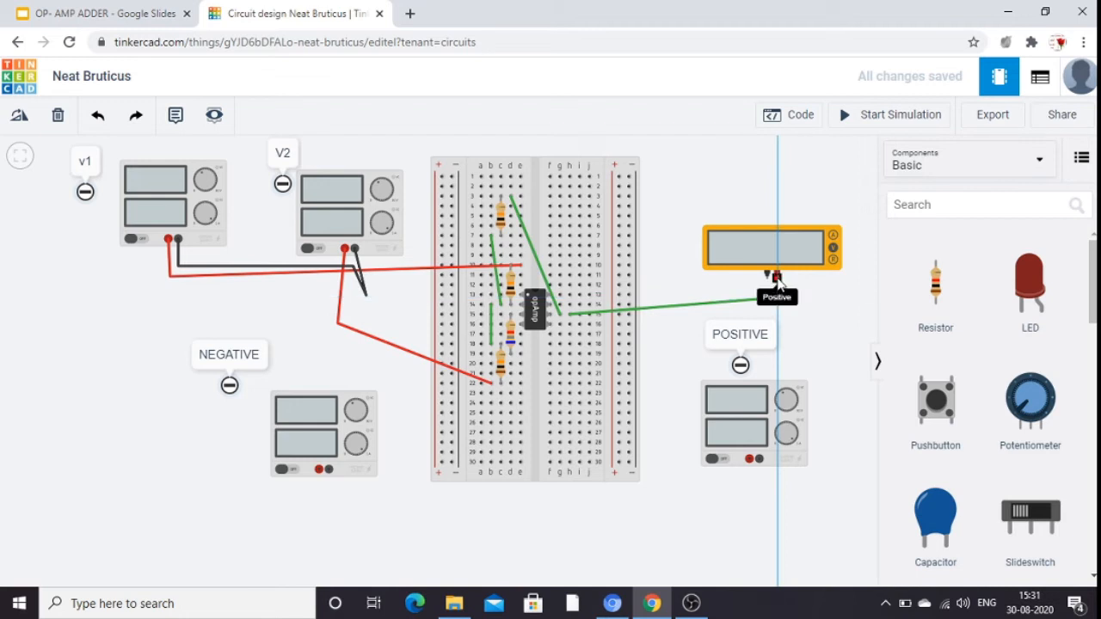
{"action": "left_click", "coordinate": [779, 280]}
{"action": "left_click", "coordinate": [843, 306]}
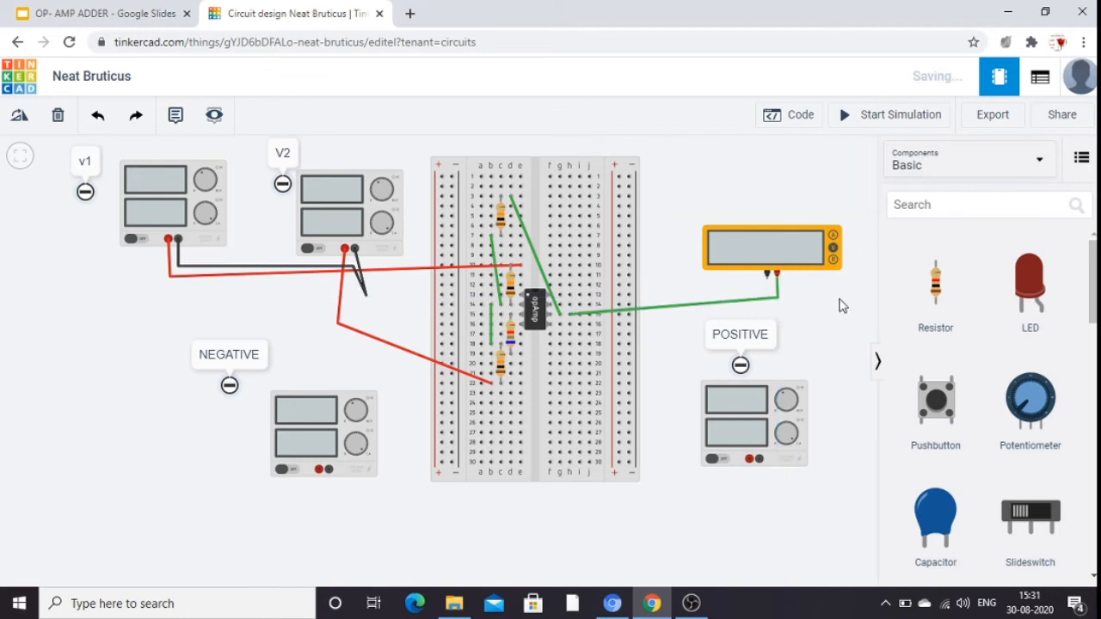
{"action": "left_click", "coordinate": [680, 311]}
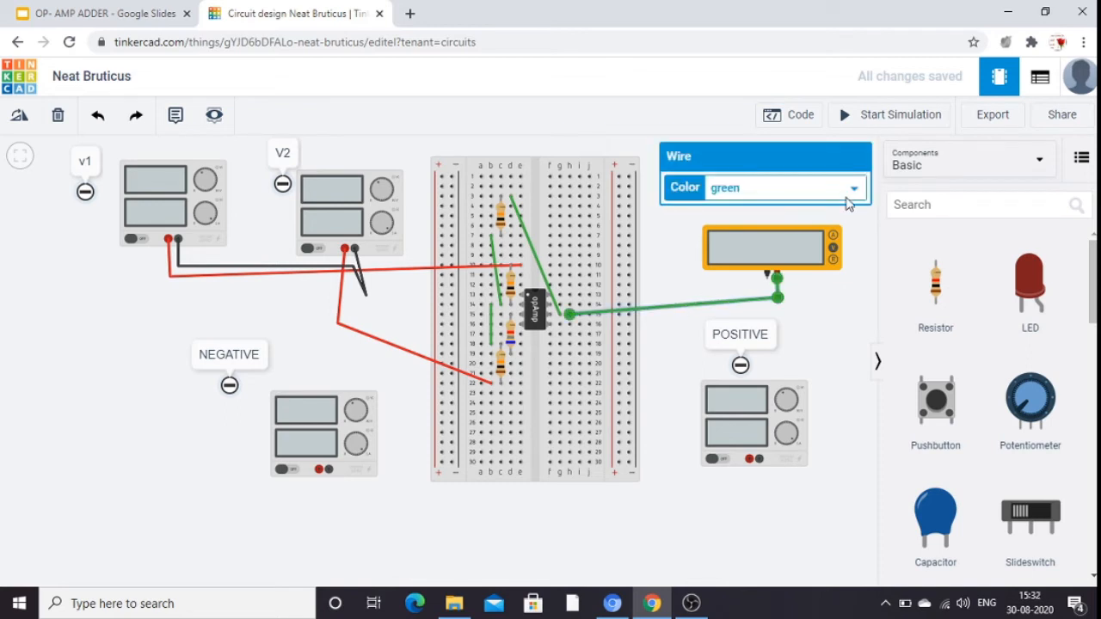
{"action": "left_click", "coordinate": [854, 191]}
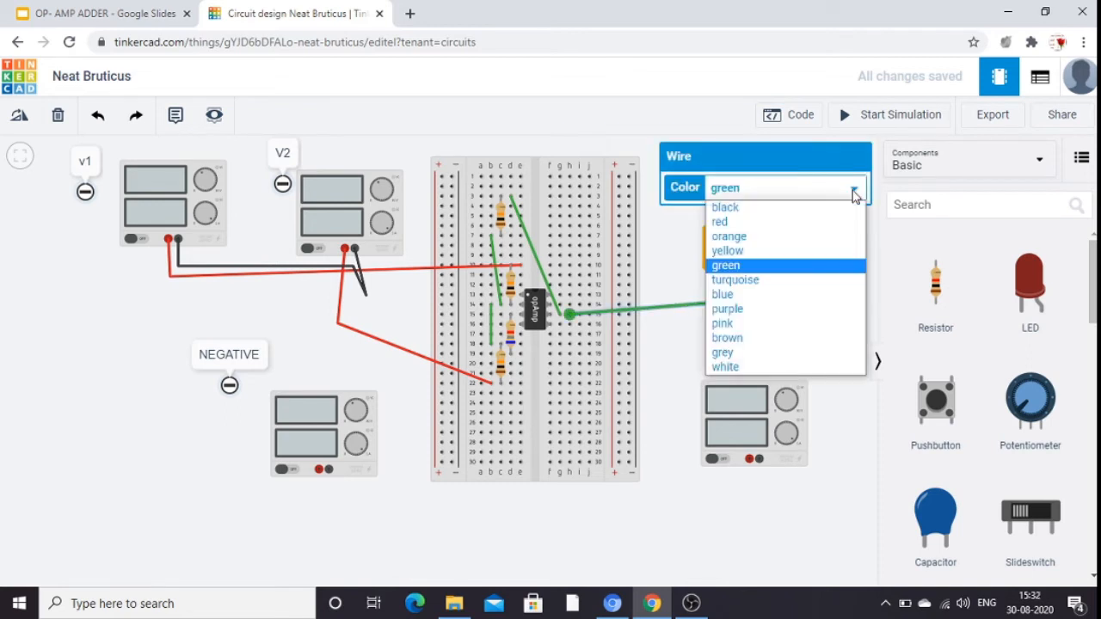
{"action": "left_click", "coordinate": [747, 309]}
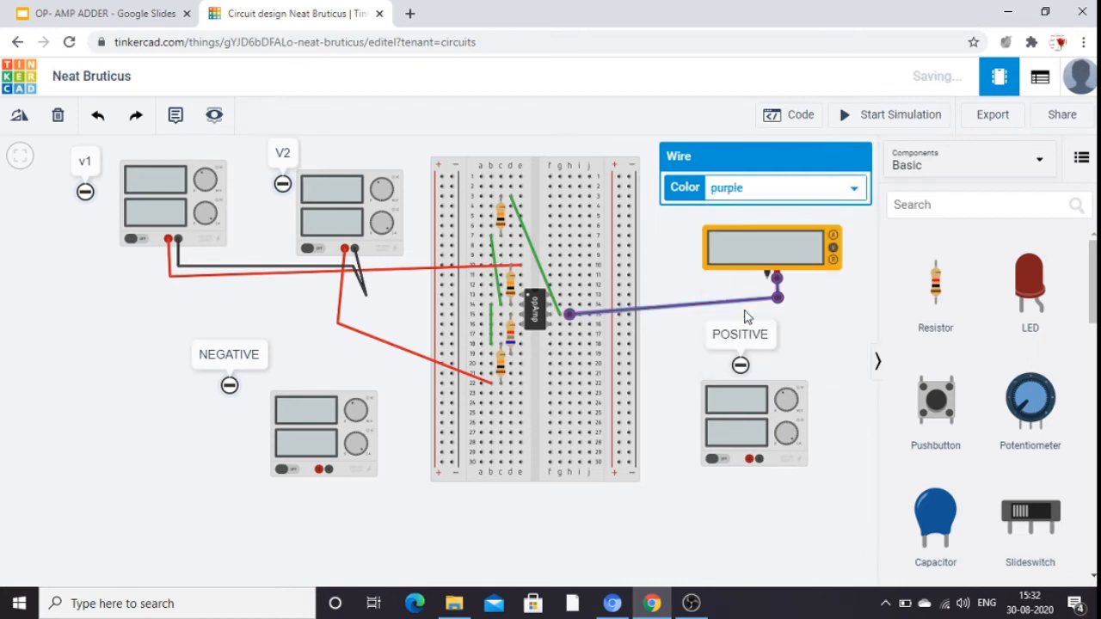
{"action": "left_click", "coordinate": [846, 315]}
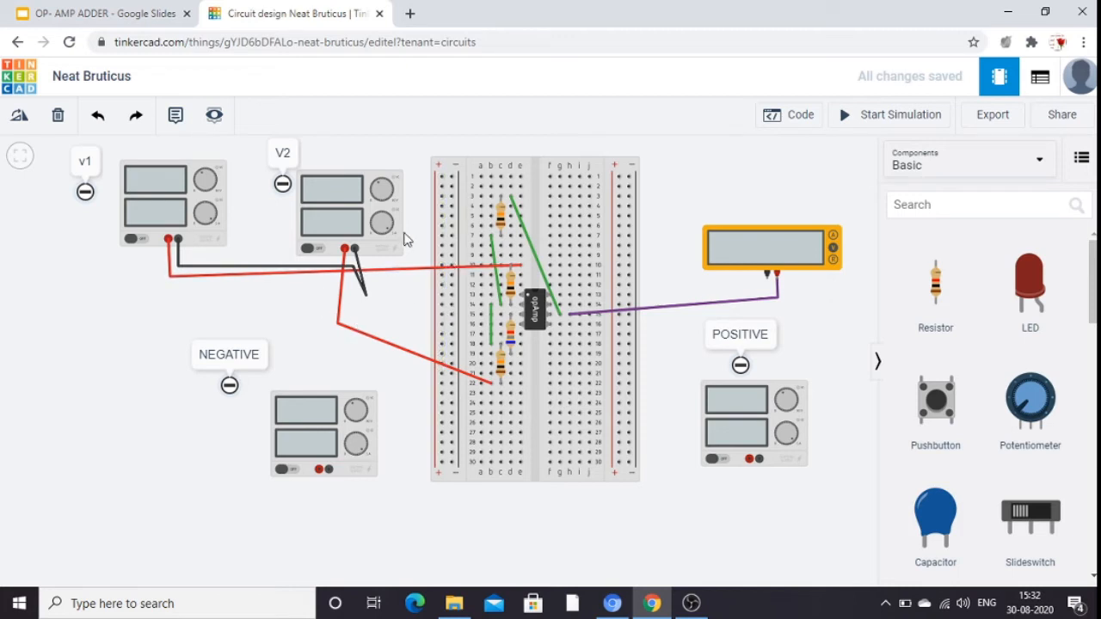
Color the V1 supply's positive wire yellow and the V2 supply's positive wire pink.
{"action": "left_click", "coordinate": [260, 274]}
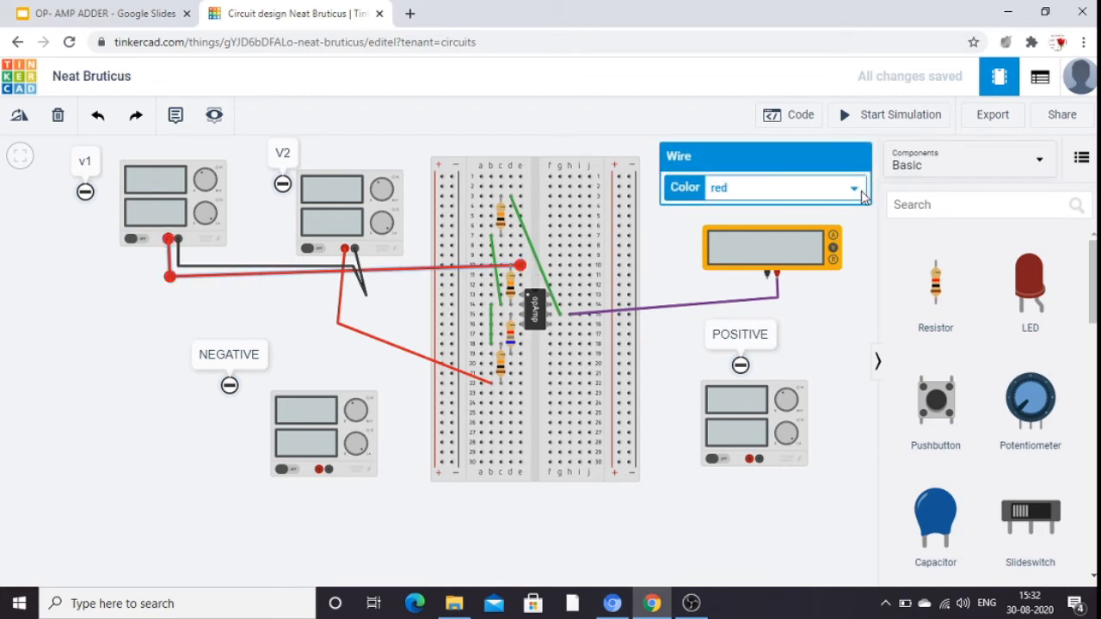
{"action": "left_click", "coordinate": [856, 189]}
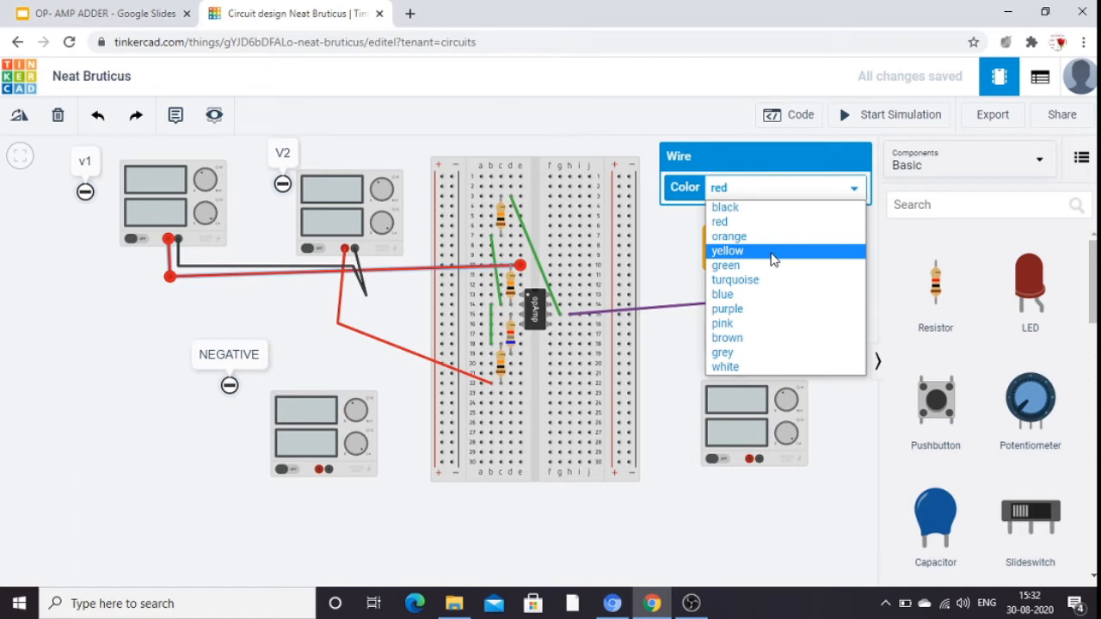
{"action": "left_click", "coordinate": [727, 252]}
{"action": "key", "text": "Escape"}
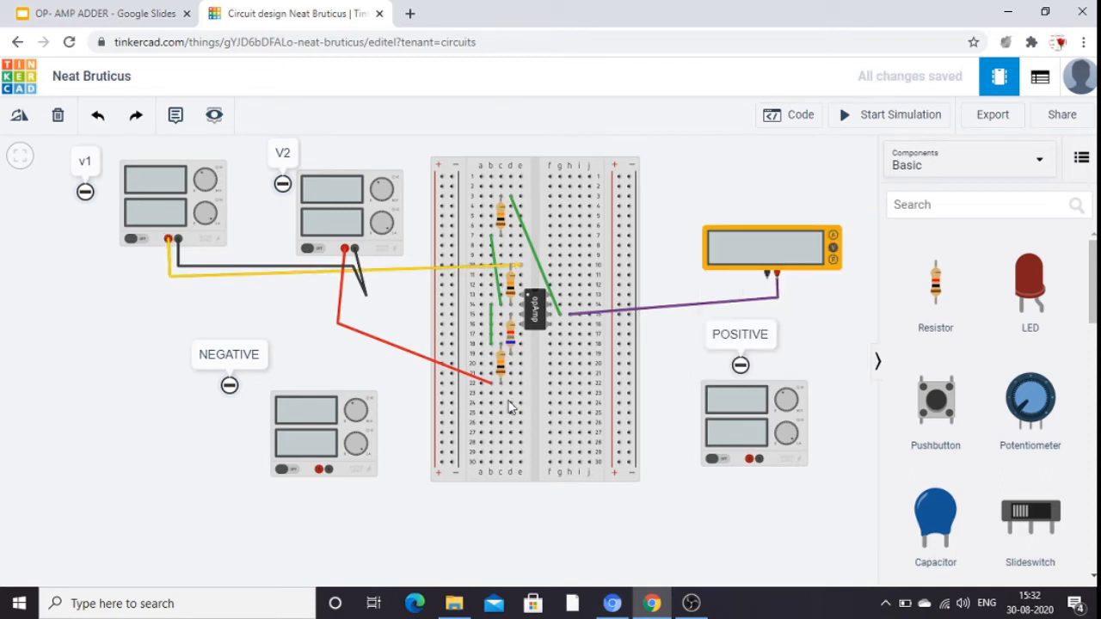
{"action": "left_click", "coordinate": [375, 341]}
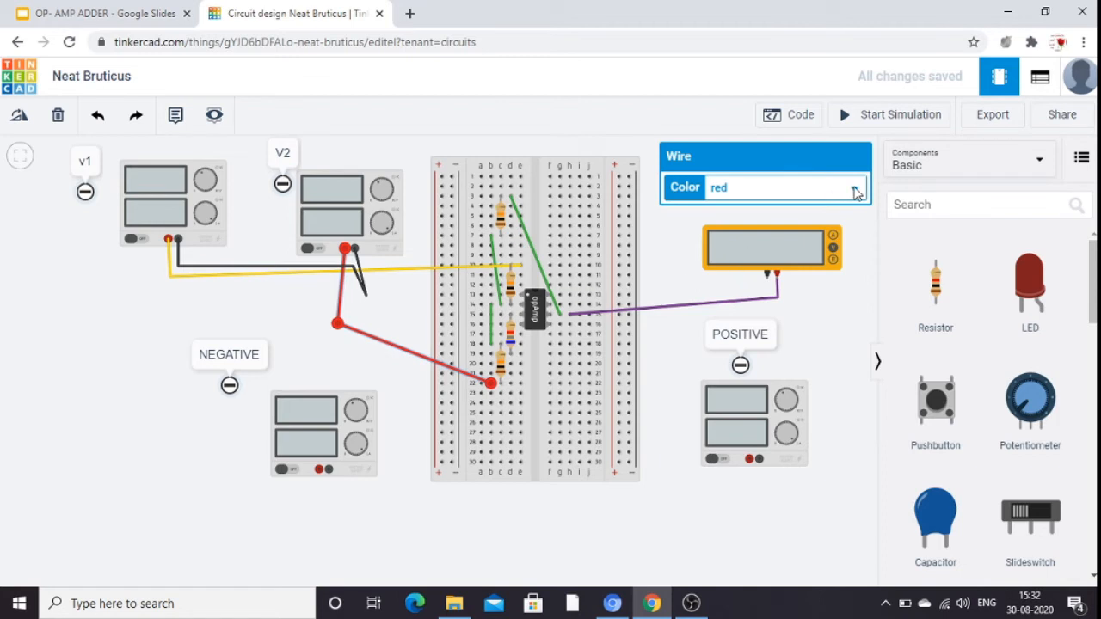
{"action": "left_click", "coordinate": [855, 189]}
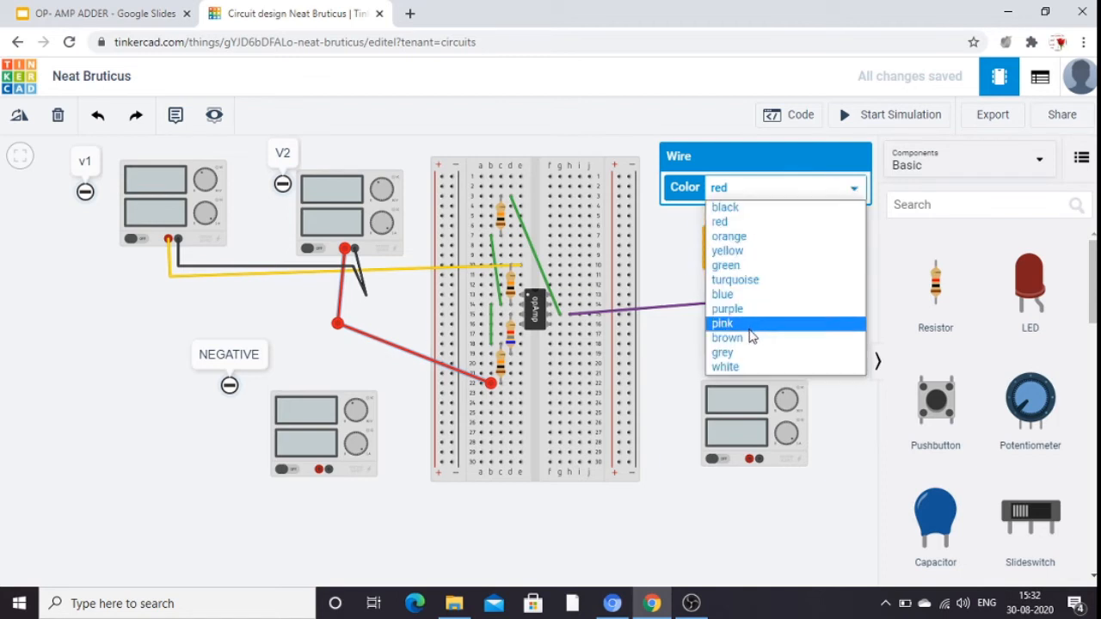
{"action": "left_click", "coordinate": [746, 327]}
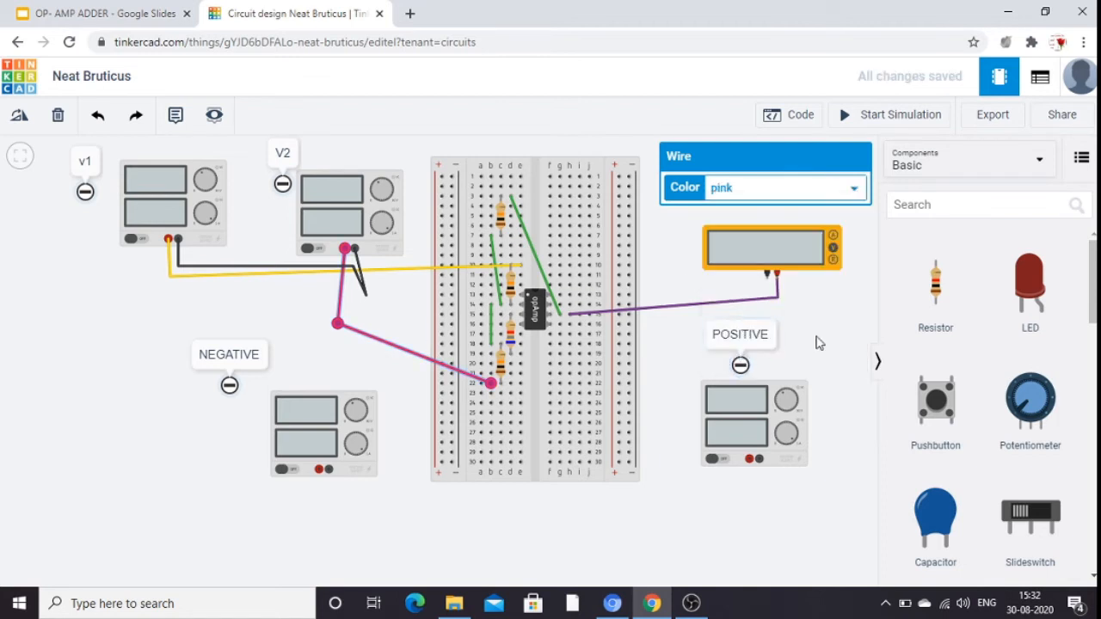
{"action": "left_click", "coordinate": [817, 343]}
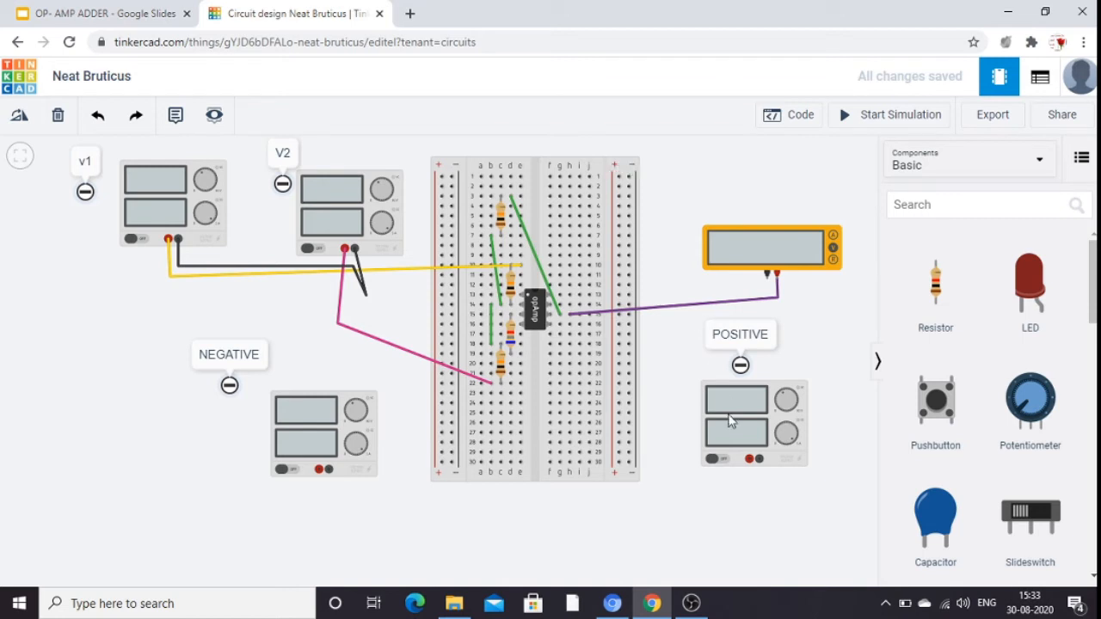
Wire the POSITIVE power supply's positive terminal to the breadboard's right-hand positive rail and color the wire red.
{"action": "left_click", "coordinate": [749, 460]}
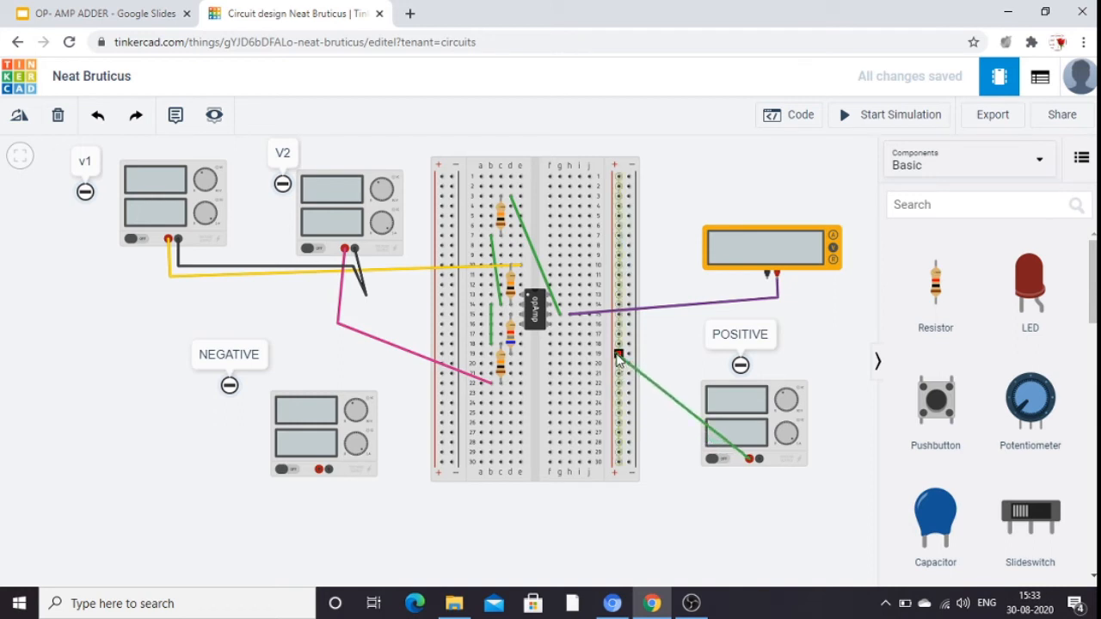
{"action": "left_click", "coordinate": [618, 356]}
{"action": "left_click", "coordinate": [654, 406]}
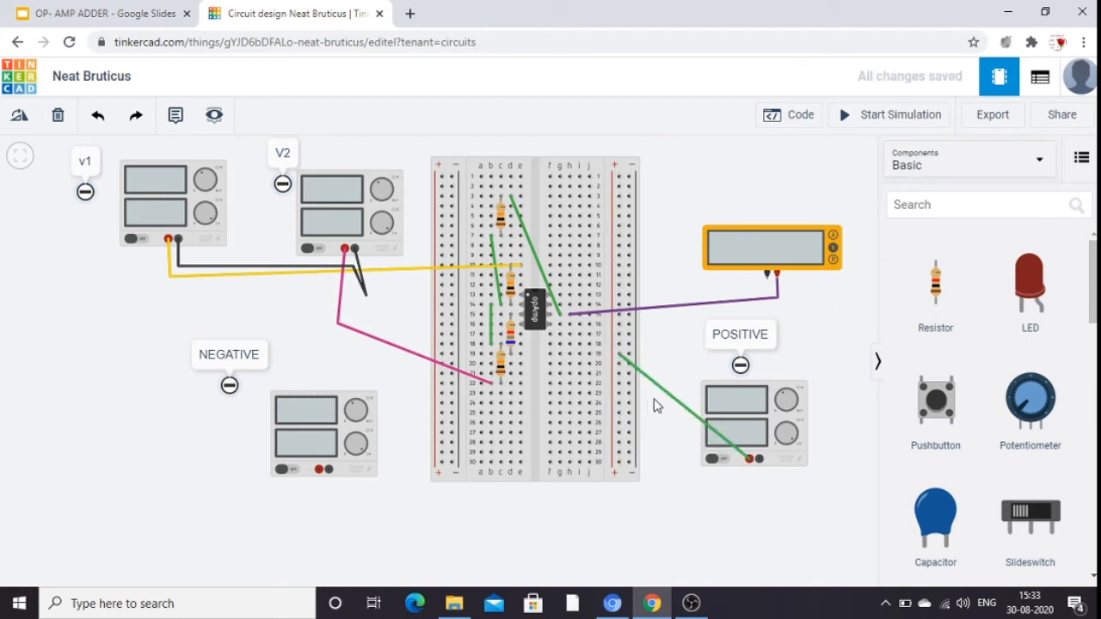
{"action": "left_click", "coordinate": [659, 391]}
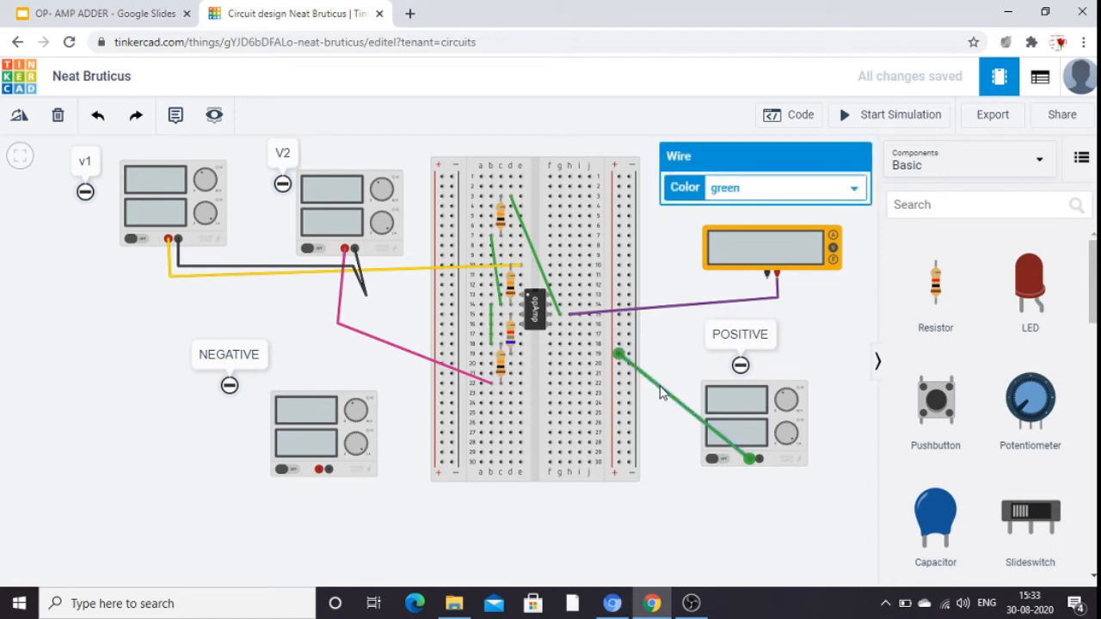
{"action": "left_click", "coordinate": [854, 191]}
{"action": "left_click", "coordinate": [771, 223]}
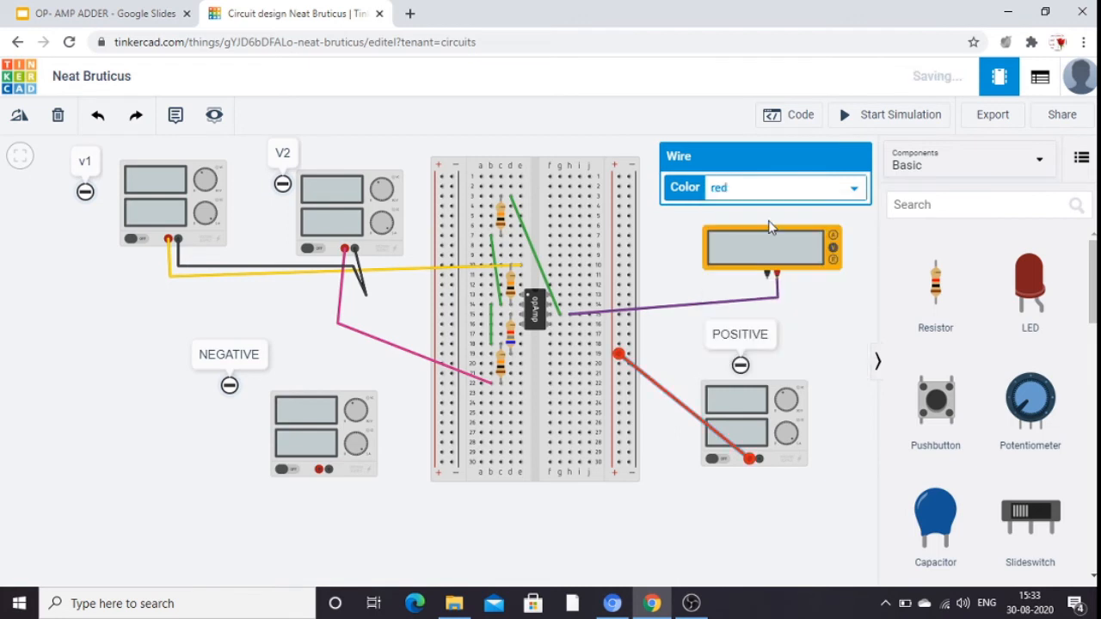
{"action": "left_click", "coordinate": [863, 362]}
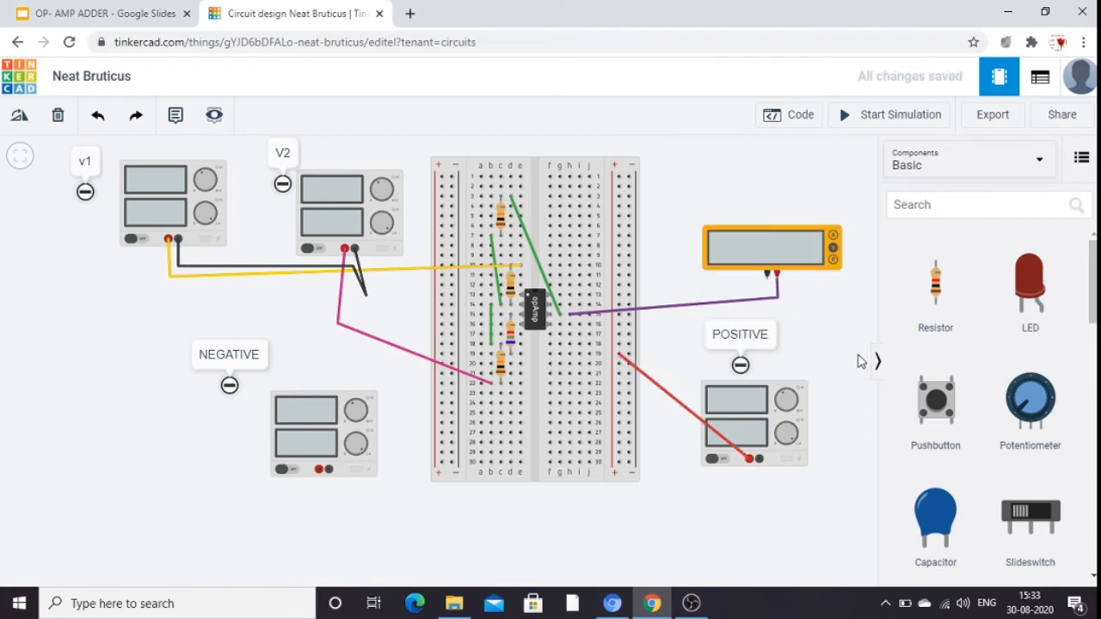
Wire the POSITIVE power supply's negative terminal to the breadboard's right-hand negative rail and color the wire black.
{"action": "left_click", "coordinate": [760, 462]}
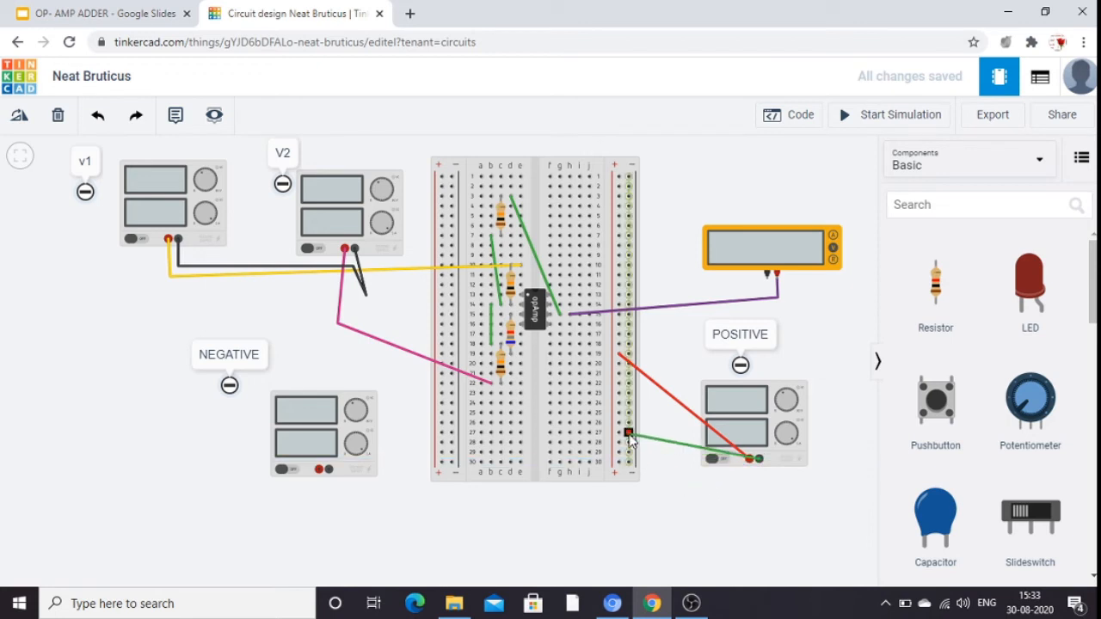
{"action": "left_click", "coordinate": [629, 435]}
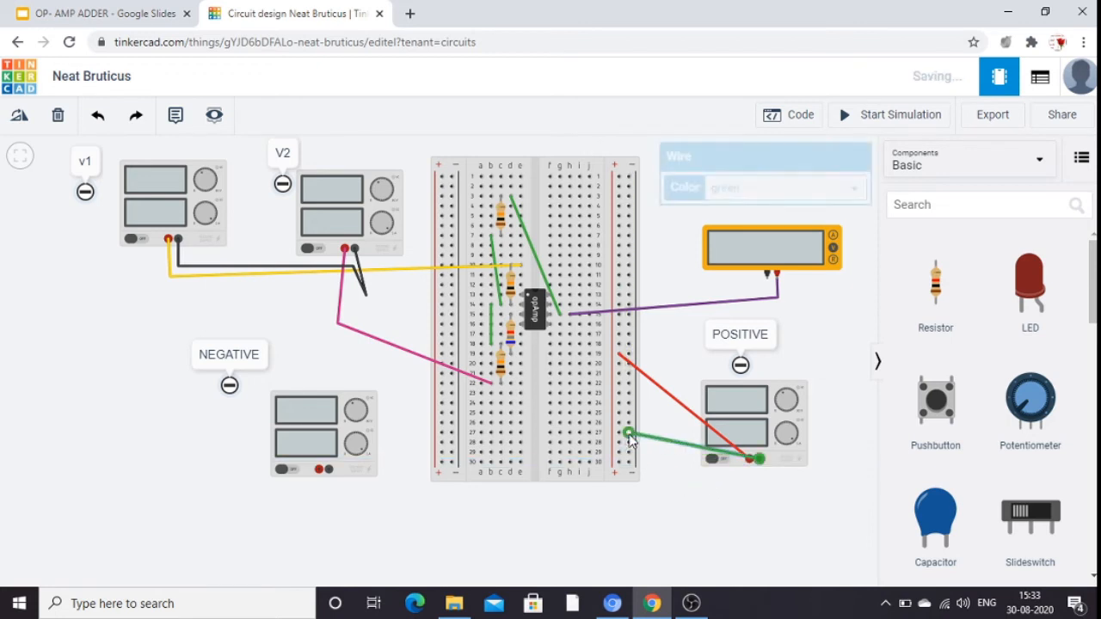
{"action": "left_click", "coordinate": [669, 476]}
{"action": "left_click", "coordinate": [663, 442]}
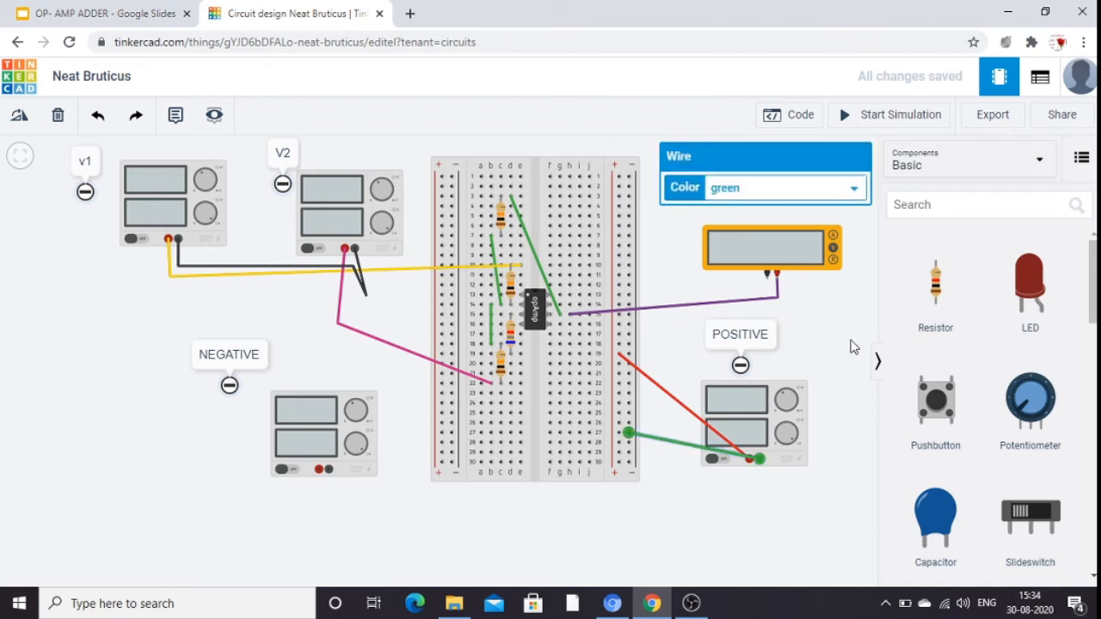
{"action": "left_click", "coordinate": [855, 190]}
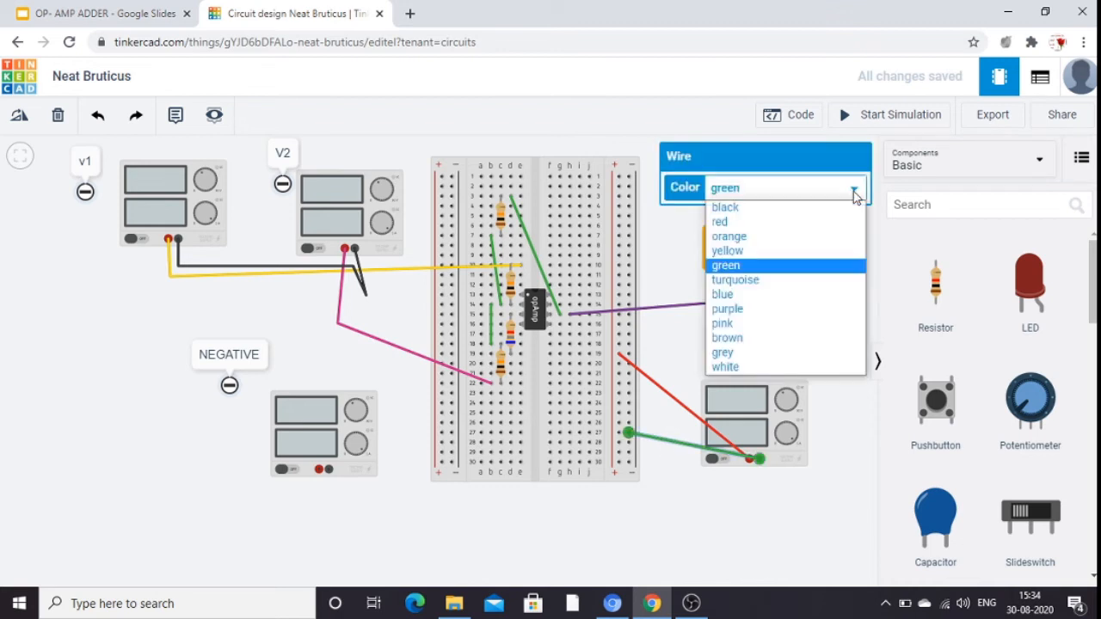
{"action": "left_click", "coordinate": [783, 210]}
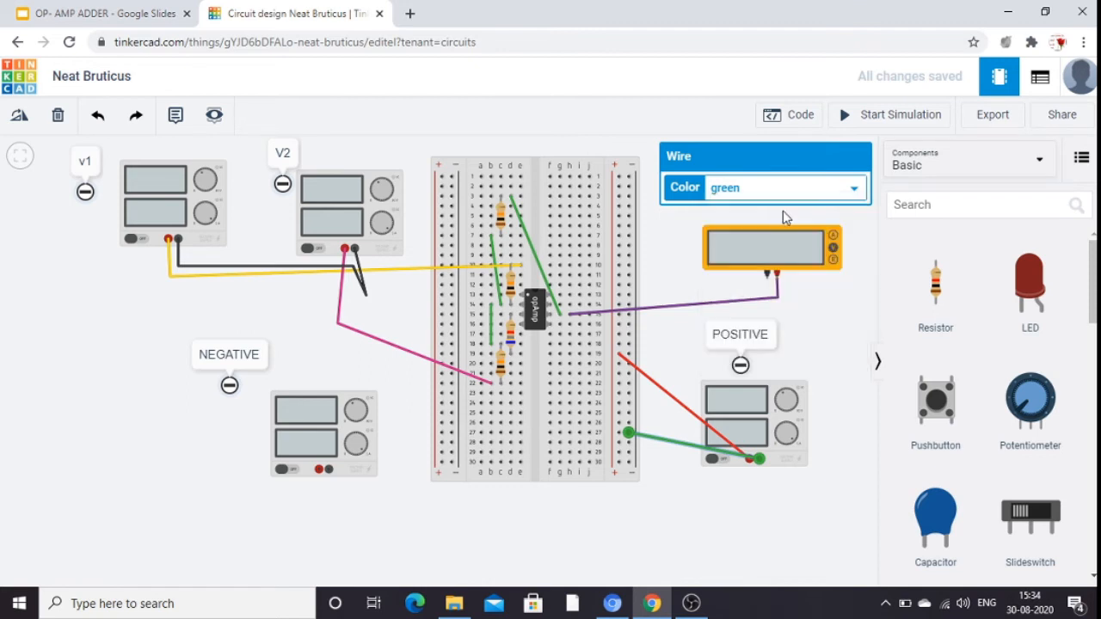
{"action": "left_click", "coordinate": [819, 363]}
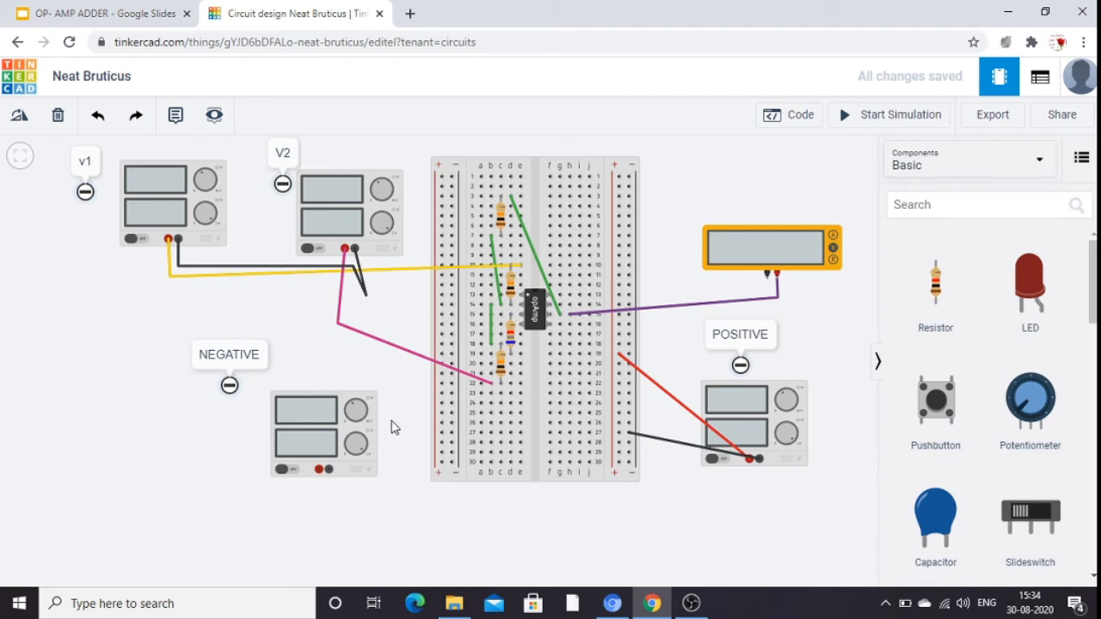
Wire the NEGATIVE power supply's positive terminal to the breadboard's left-hand negative rail with one bend below the supply.
{"action": "left_click_drag", "start_coordinate": [346, 487], "coordinate": [326, 479]}
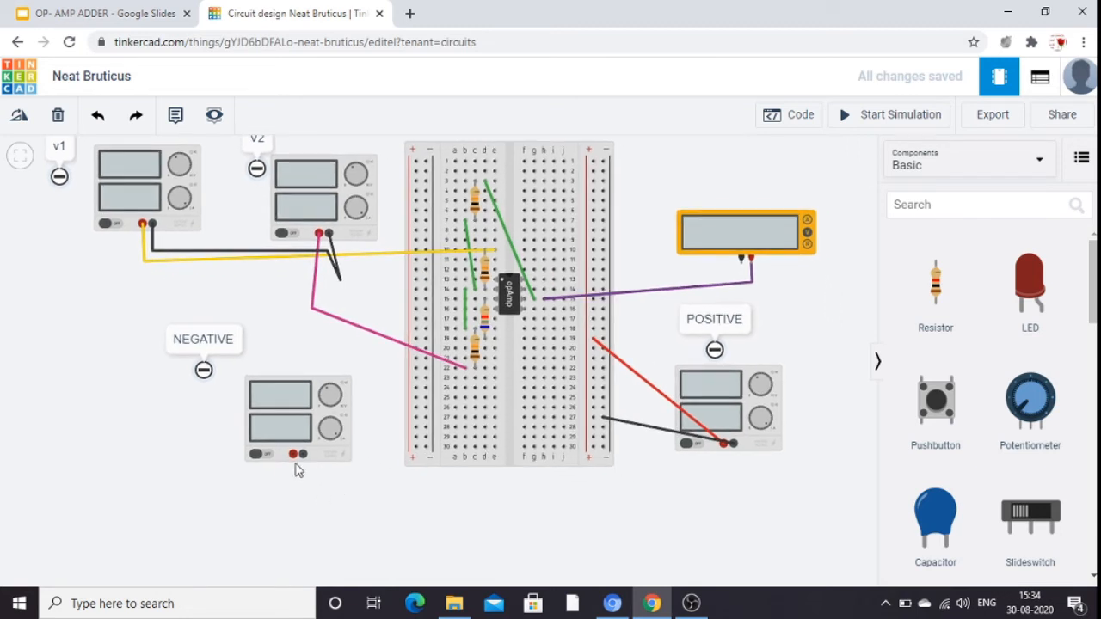
{"action": "left_click", "coordinate": [292, 455]}
{"action": "left_click", "coordinate": [294, 480]}
{"action": "left_click", "coordinate": [423, 397]}
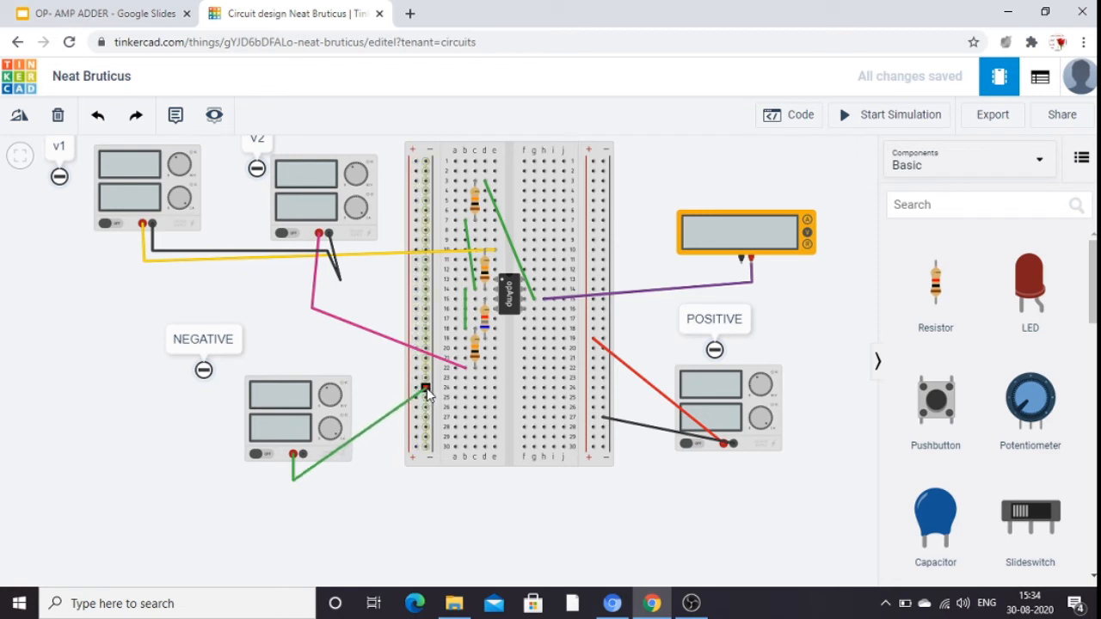
{"action": "left_click", "coordinate": [426, 388]}
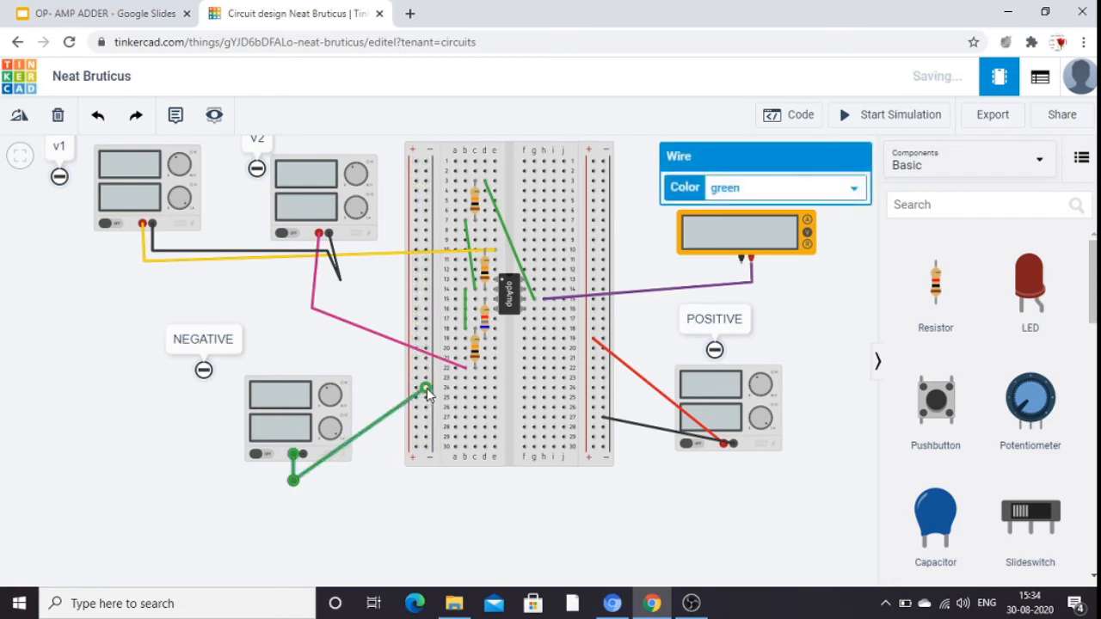
{"action": "left_click", "coordinate": [359, 499]}
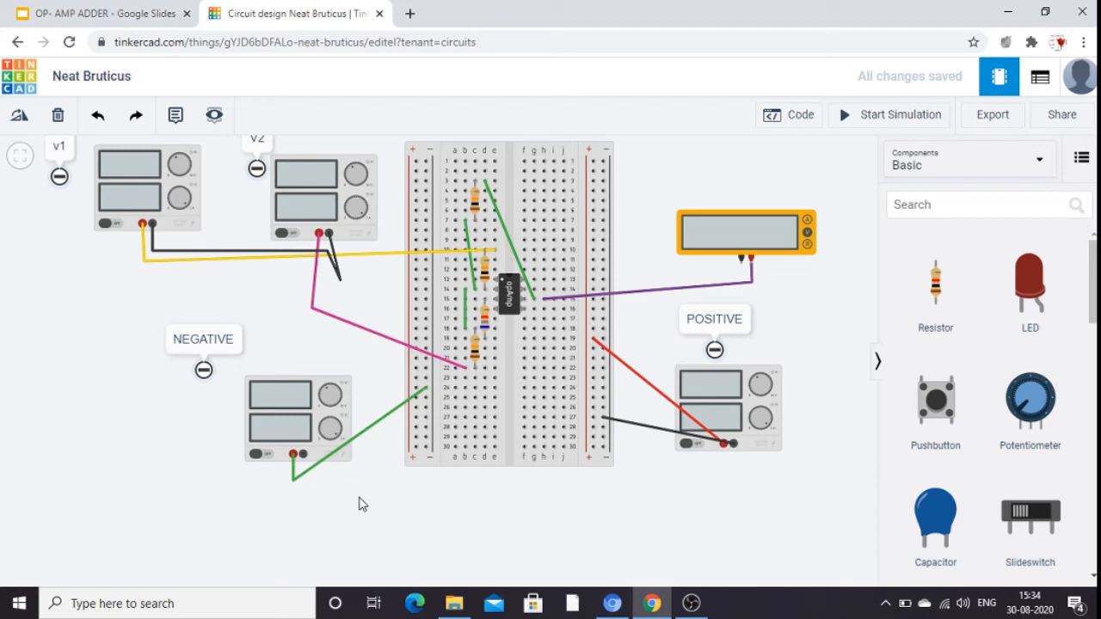
Color the bent wire from the NEGATIVE supply's positive terminal black.
{"action": "left_click", "coordinate": [375, 430]}
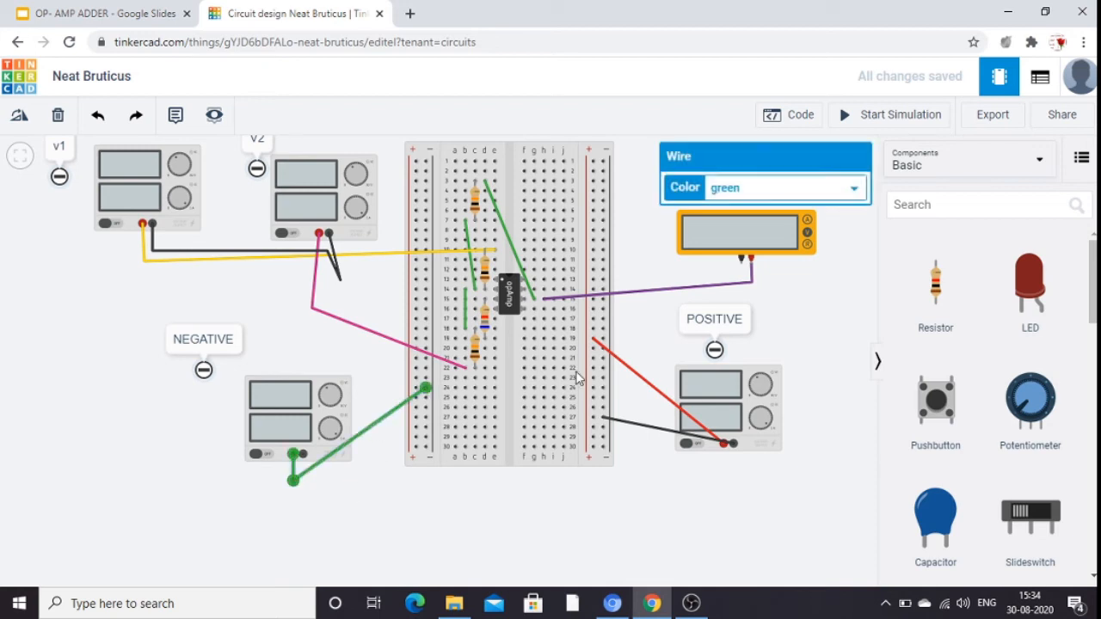
{"action": "left_click", "coordinate": [847, 281]}
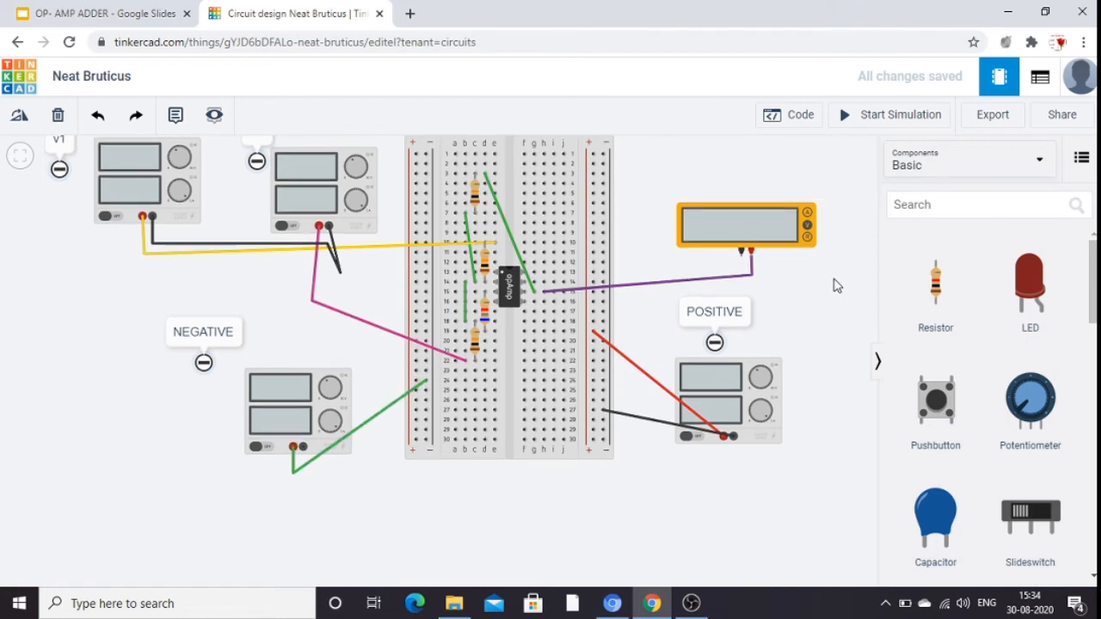
{"action": "left_click", "coordinate": [365, 422]}
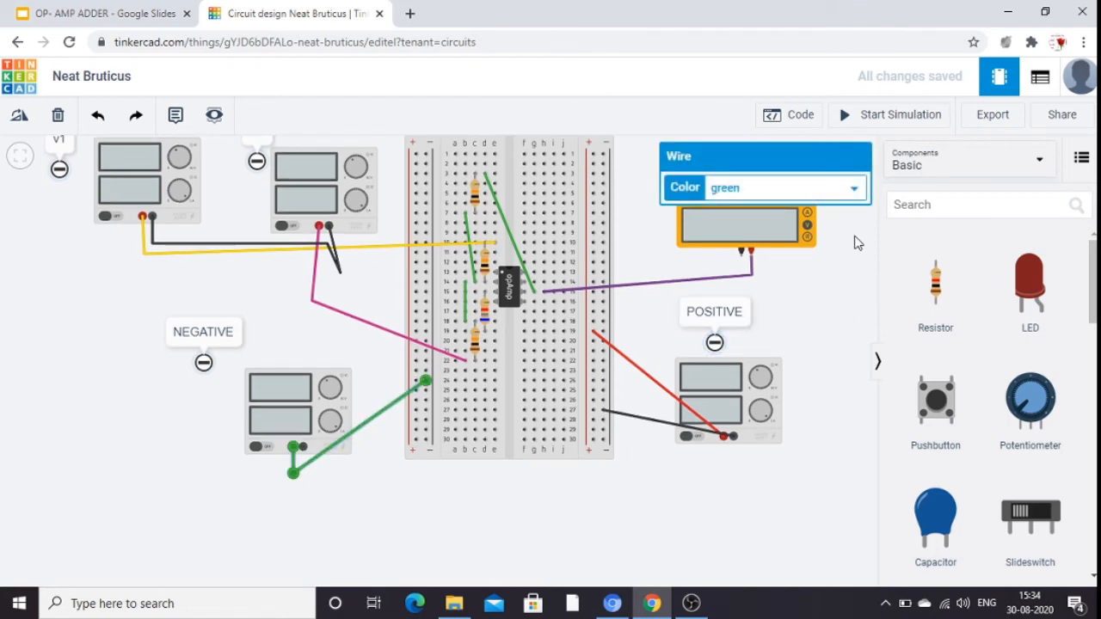
{"action": "left_click", "coordinate": [854, 189]}
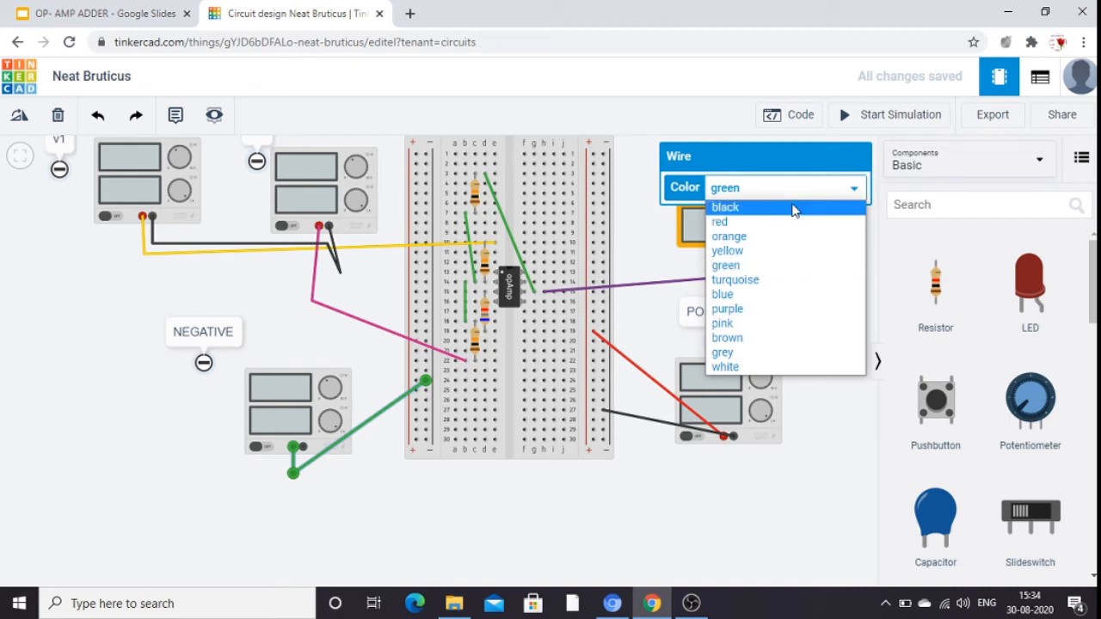
{"action": "left_click", "coordinate": [726, 208]}
{"action": "left_click", "coordinate": [444, 523]}
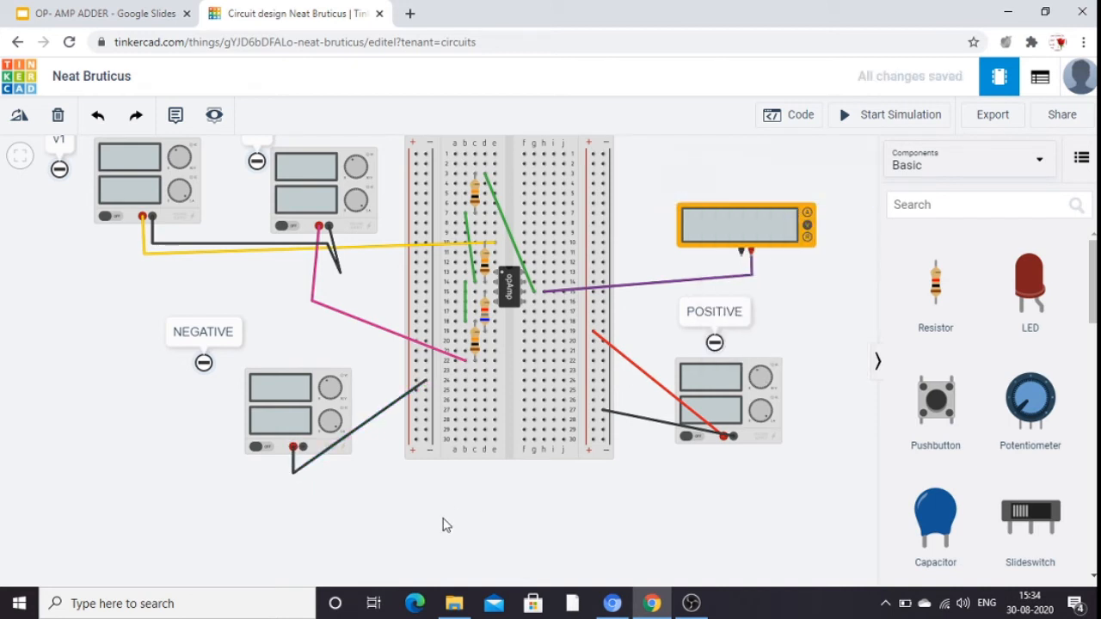
Wire the NEGATIVE power supply's negative terminal to the breadboard's left-hand positive rail and color the wire red.
{"action": "left_click", "coordinate": [303, 449]}
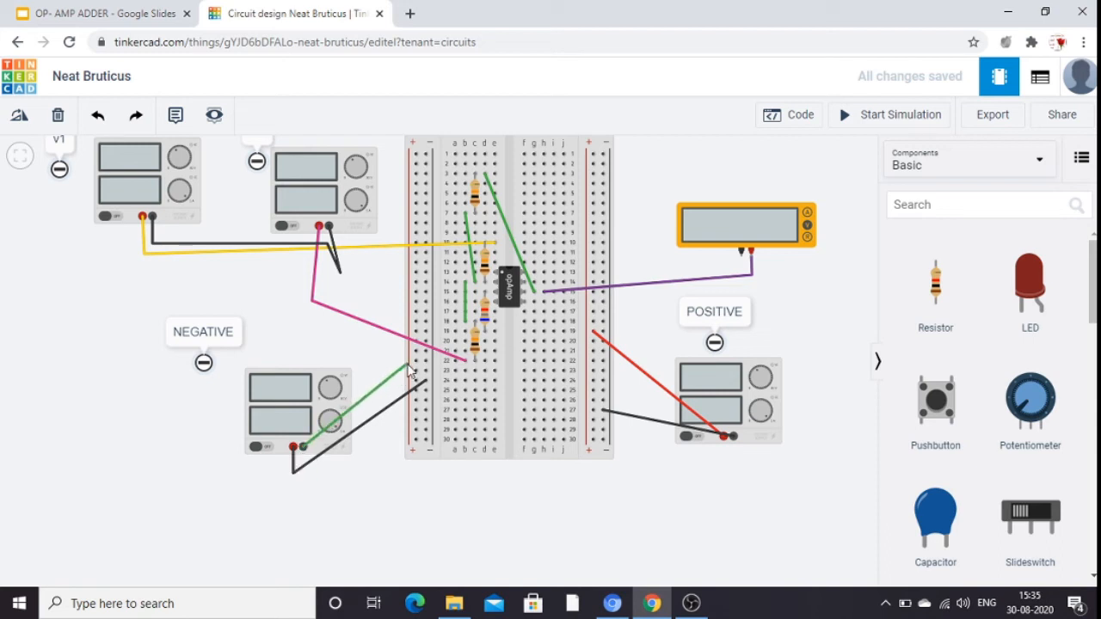
{"action": "left_click", "coordinate": [417, 363]}
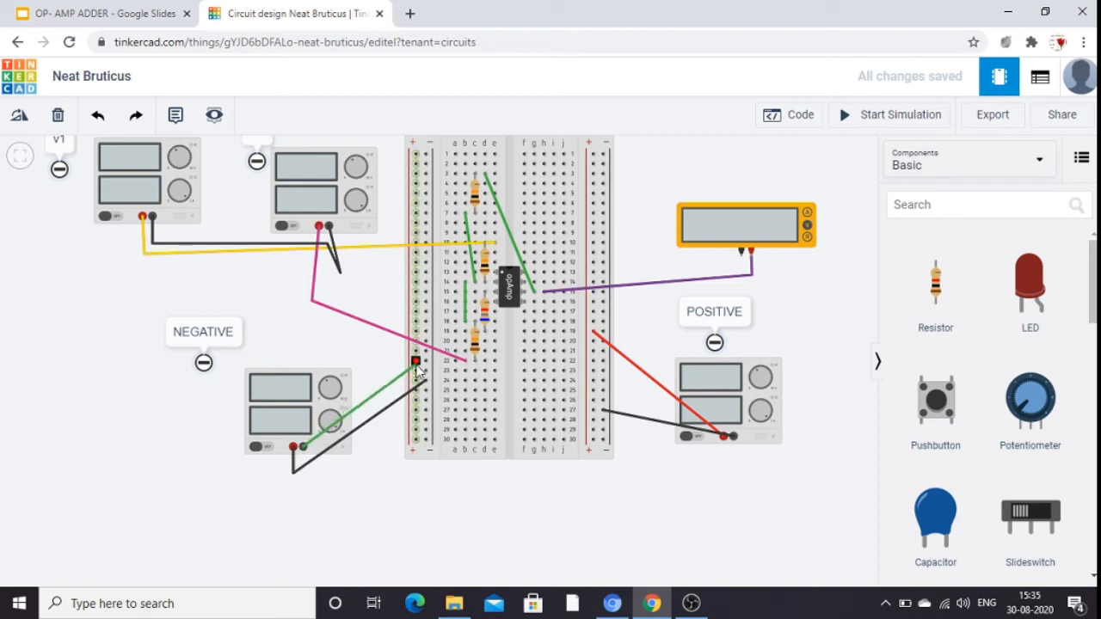
{"action": "left_click", "coordinate": [416, 364]}
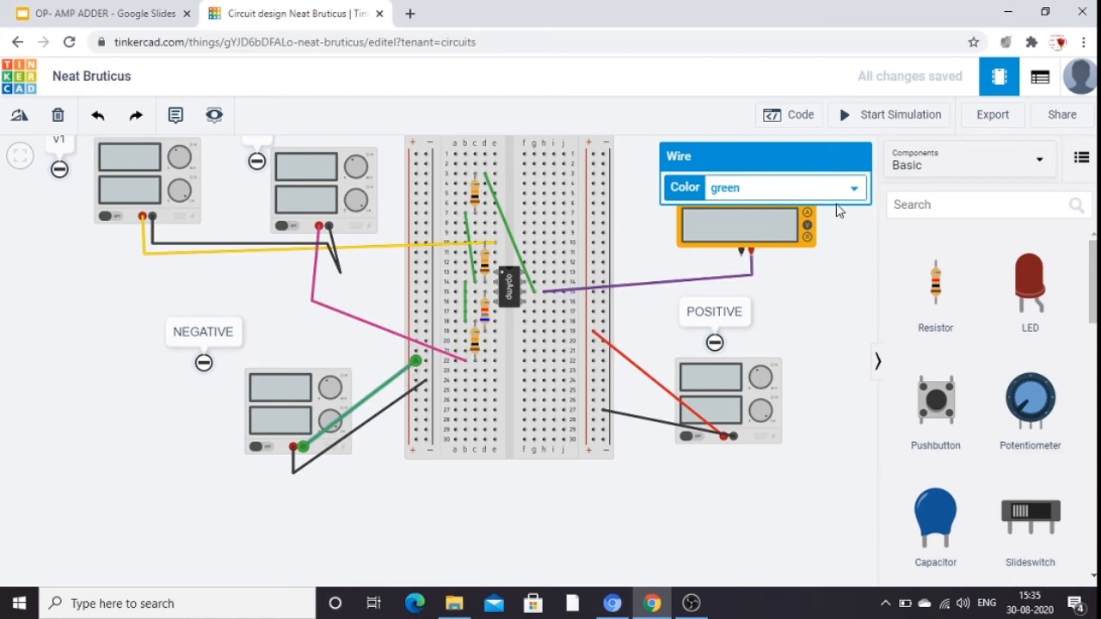
{"action": "left_click", "coordinate": [854, 188]}
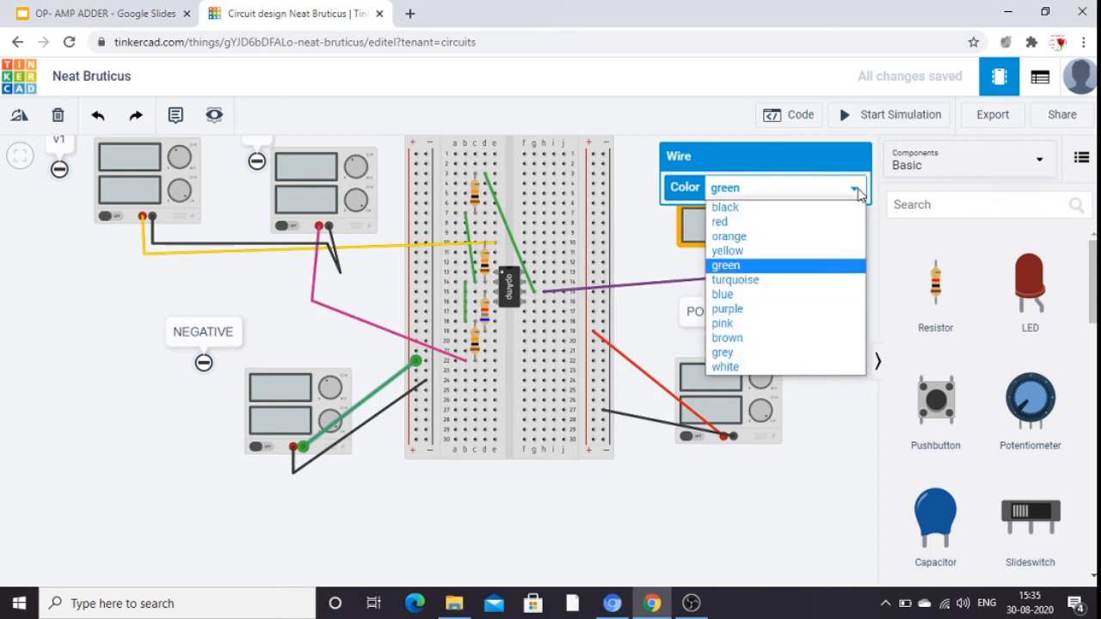
{"action": "left_click", "coordinate": [767, 223]}
{"action": "left_click", "coordinate": [840, 278]}
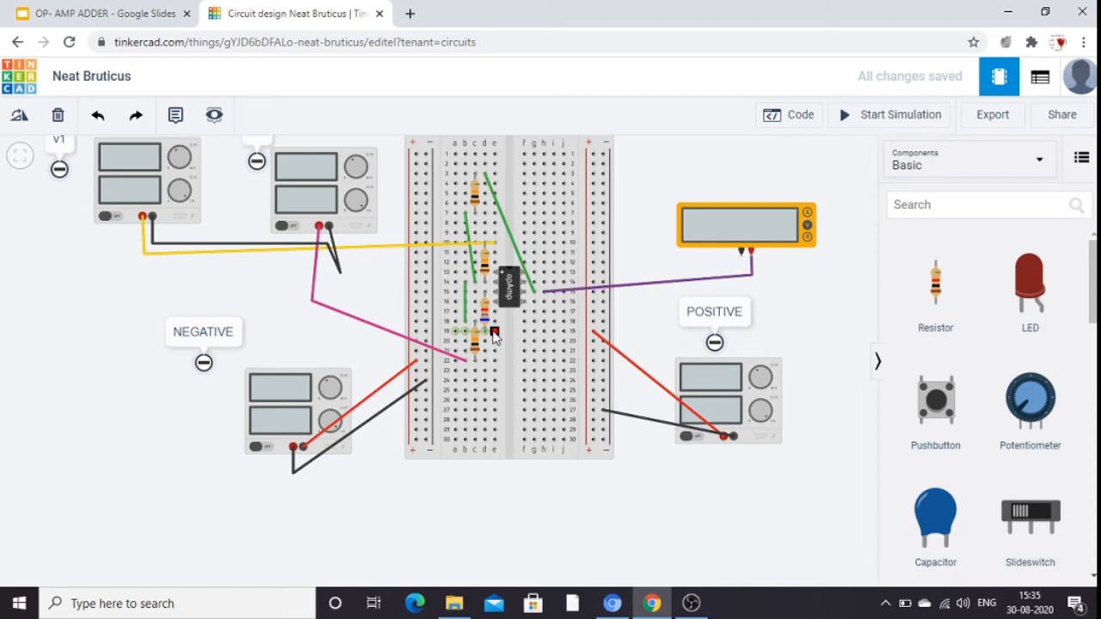
Wire breadboard hole e19 to the left-hand negative rail and color the wire black.
{"action": "left_click", "coordinate": [495, 333]}
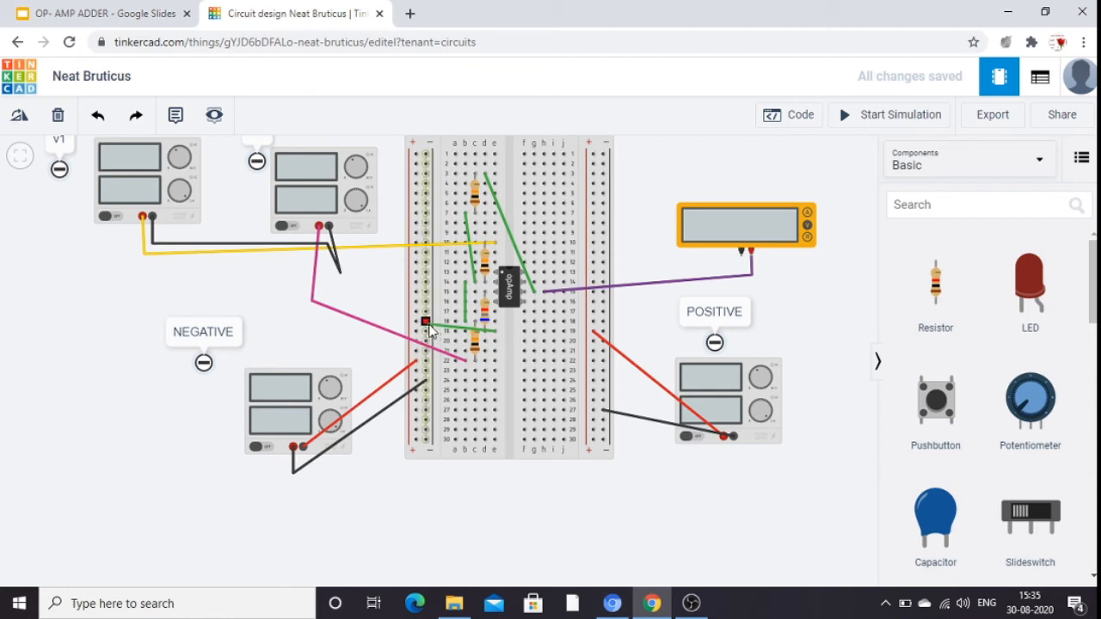
{"action": "left_click", "coordinate": [425, 323]}
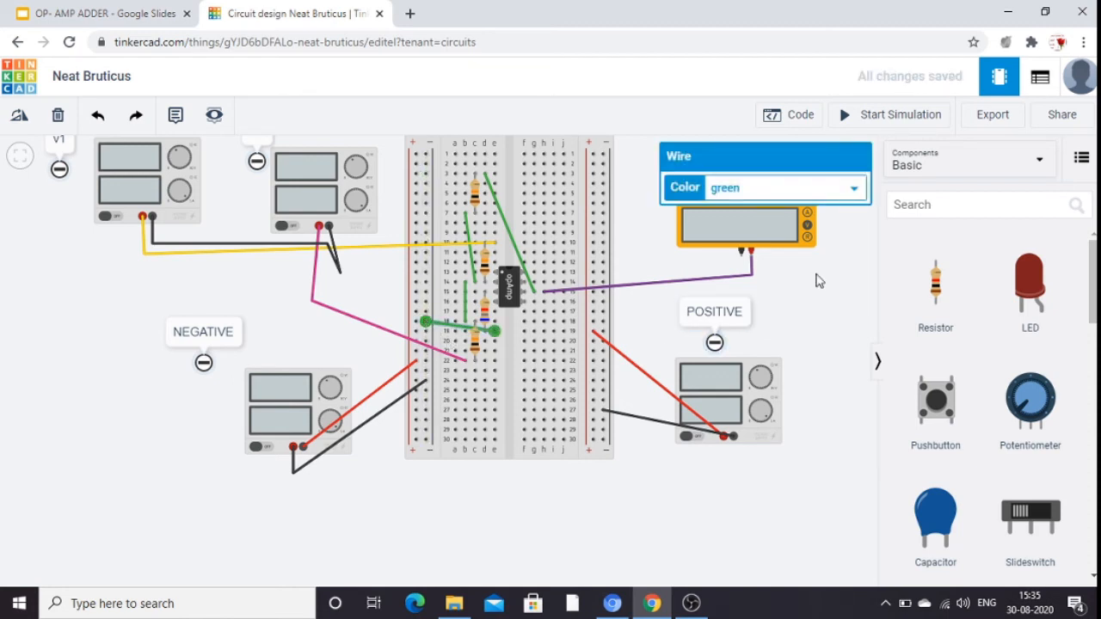
{"action": "left_click", "coordinate": [854, 189]}
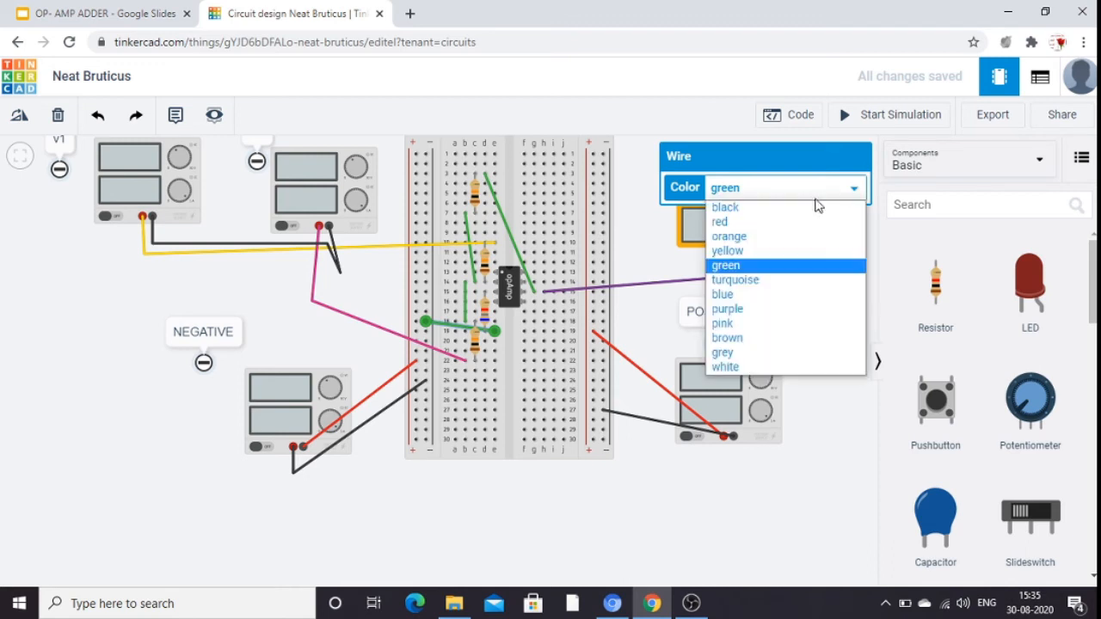
{"action": "left_click", "coordinate": [755, 209]}
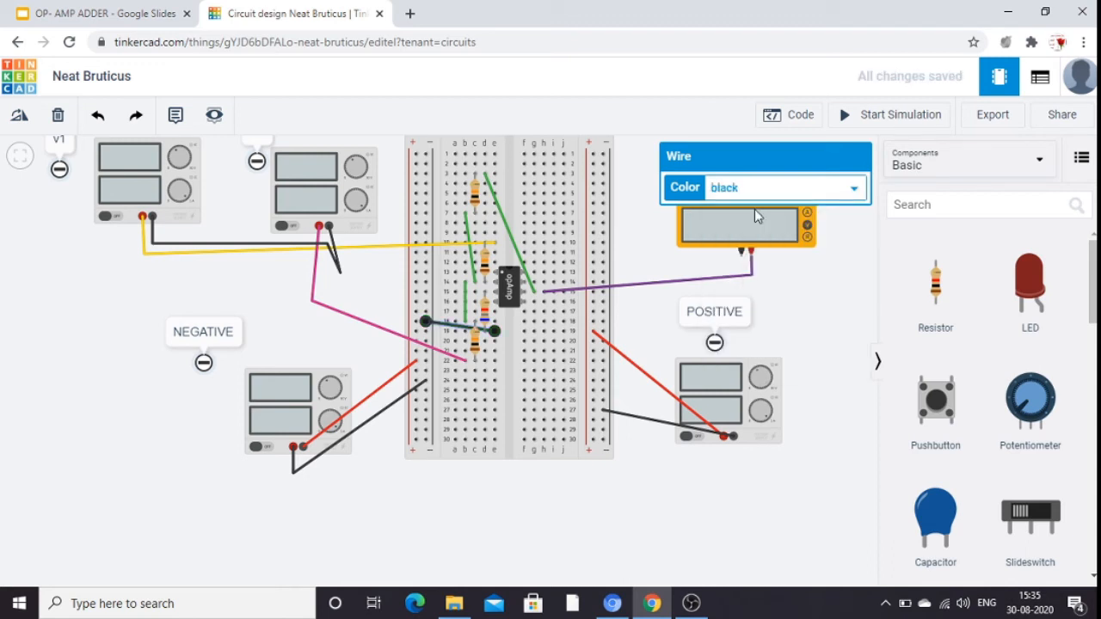
{"action": "left_click", "coordinate": [789, 322]}
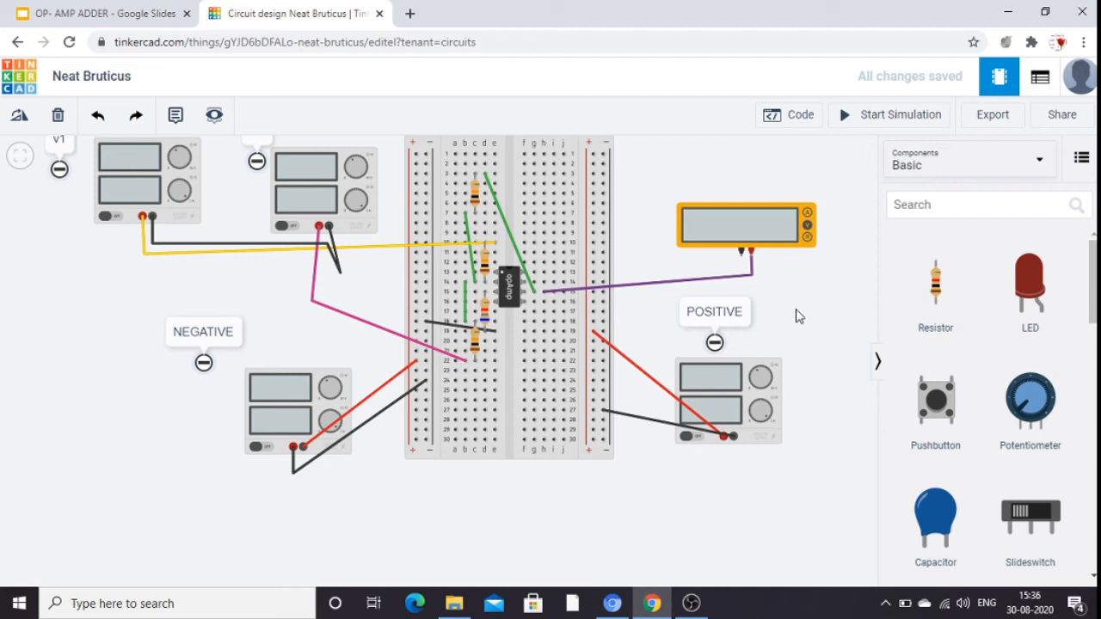
Wire the multimeter's negative terminal straight across to the breadboard's right-hand negative rail and color the wire black.
{"action": "left_click_drag", "start_coordinate": [763, 276], "coordinate": [749, 258]}
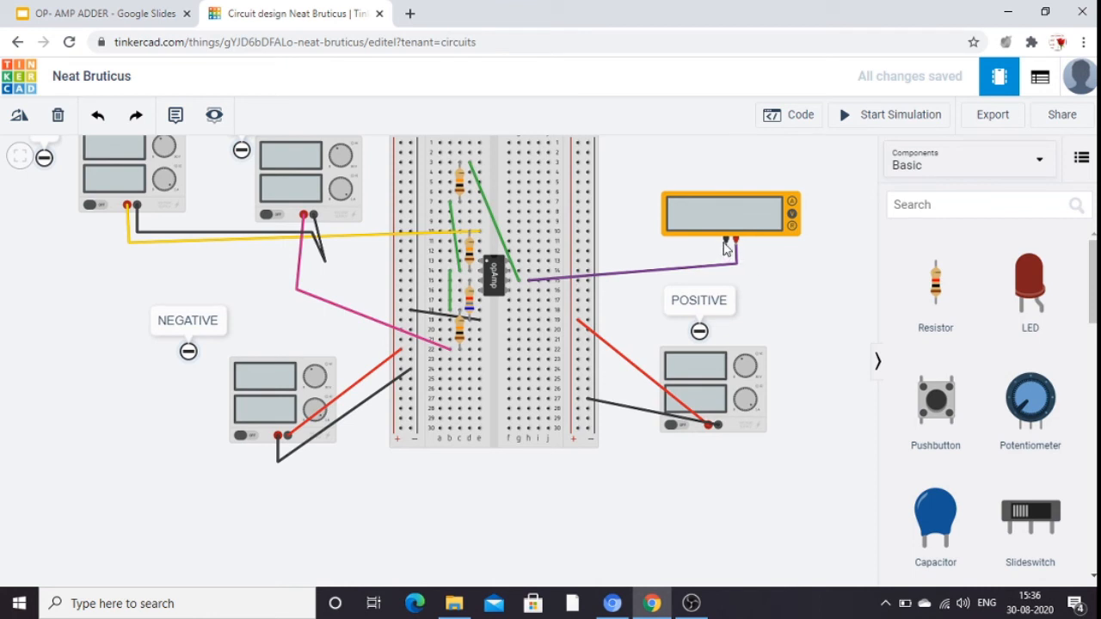
{"action": "left_click", "coordinate": [729, 245]}
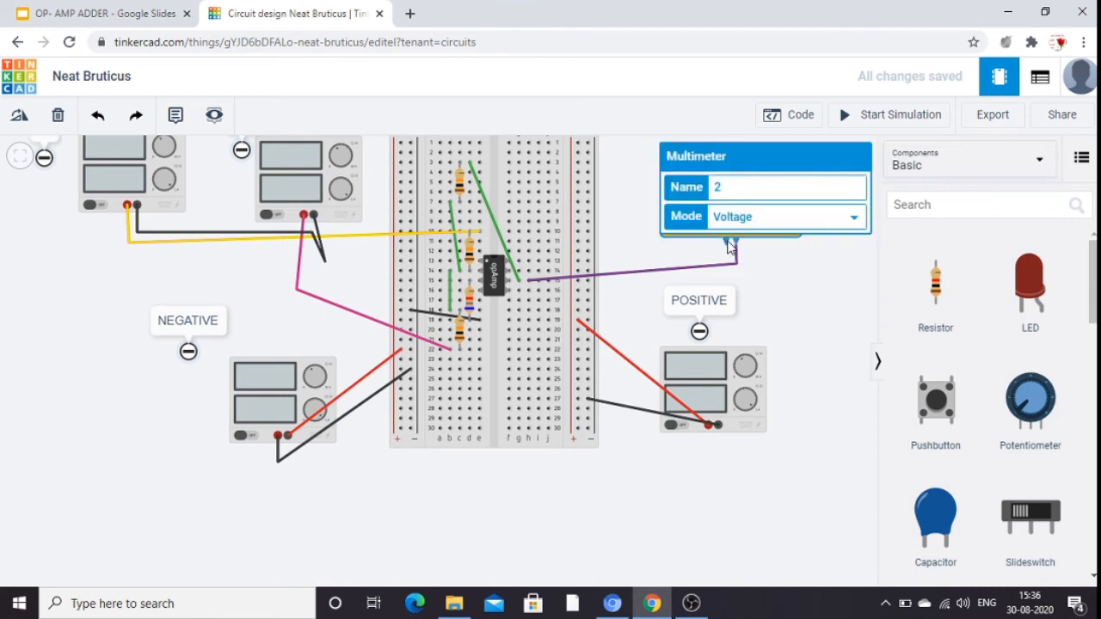
{"action": "left_click", "coordinate": [790, 267]}
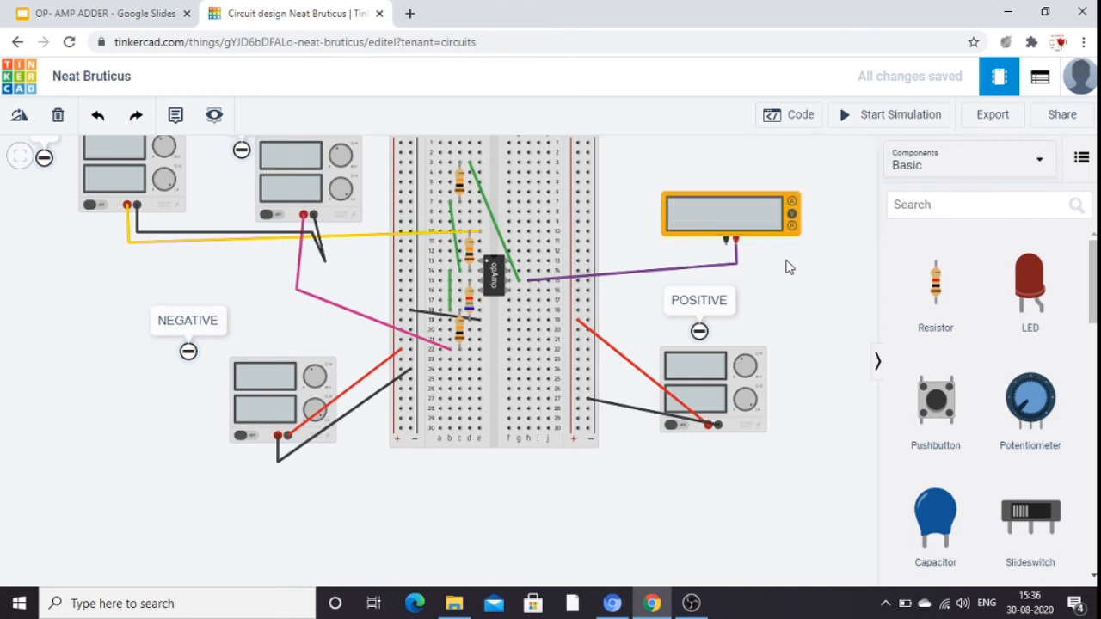
{"action": "left_click", "coordinate": [727, 246]}
{"action": "left_click", "coordinate": [587, 242]}
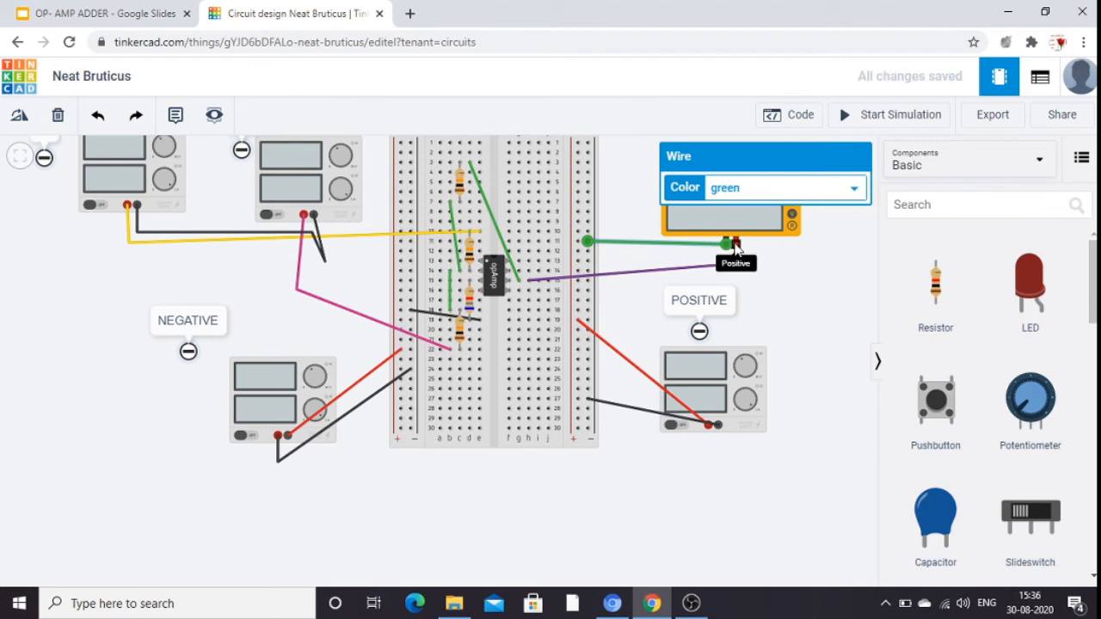
{"action": "left_click", "coordinate": [857, 189]}
{"action": "left_click", "coordinate": [783, 211]}
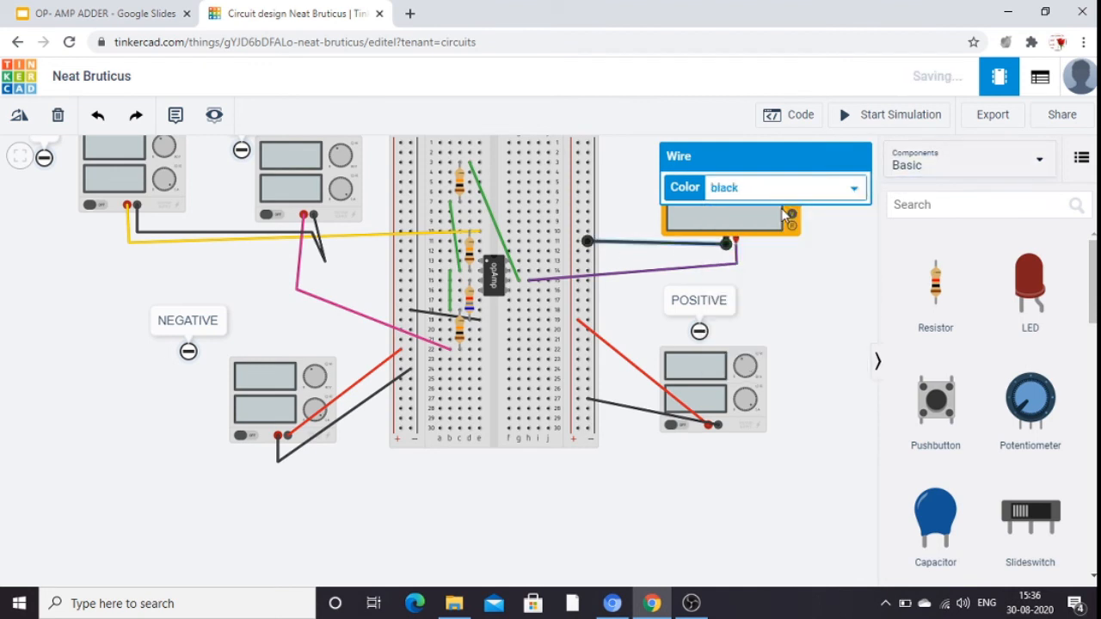
{"action": "left_click", "coordinate": [798, 345]}
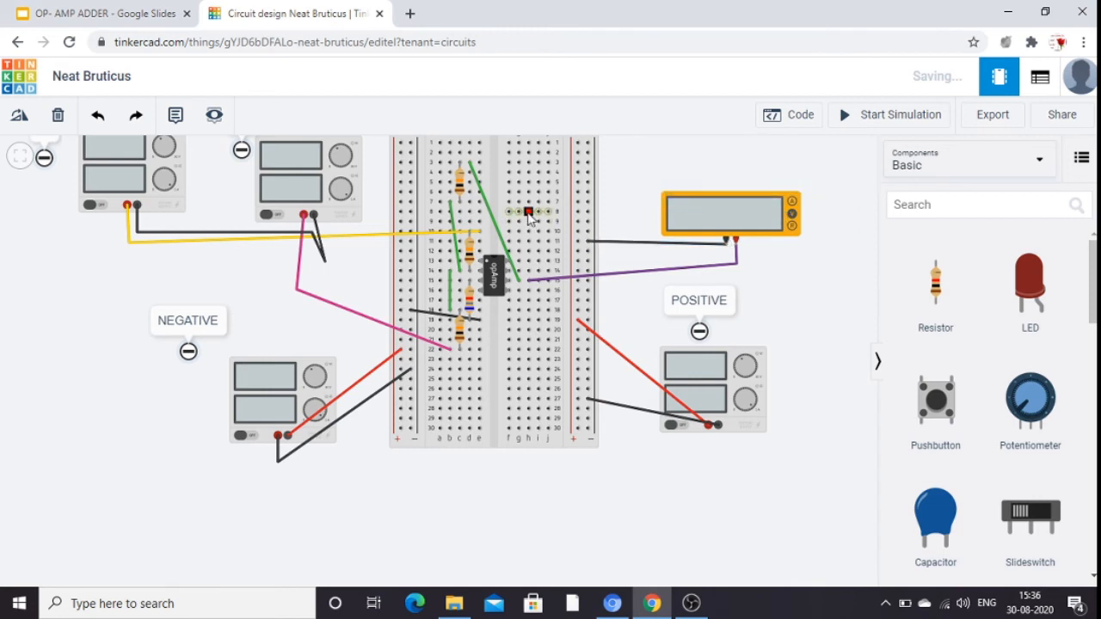
{"action": "left_click", "coordinate": [588, 153]}
{"action": "left_click", "coordinate": [620, 154]}
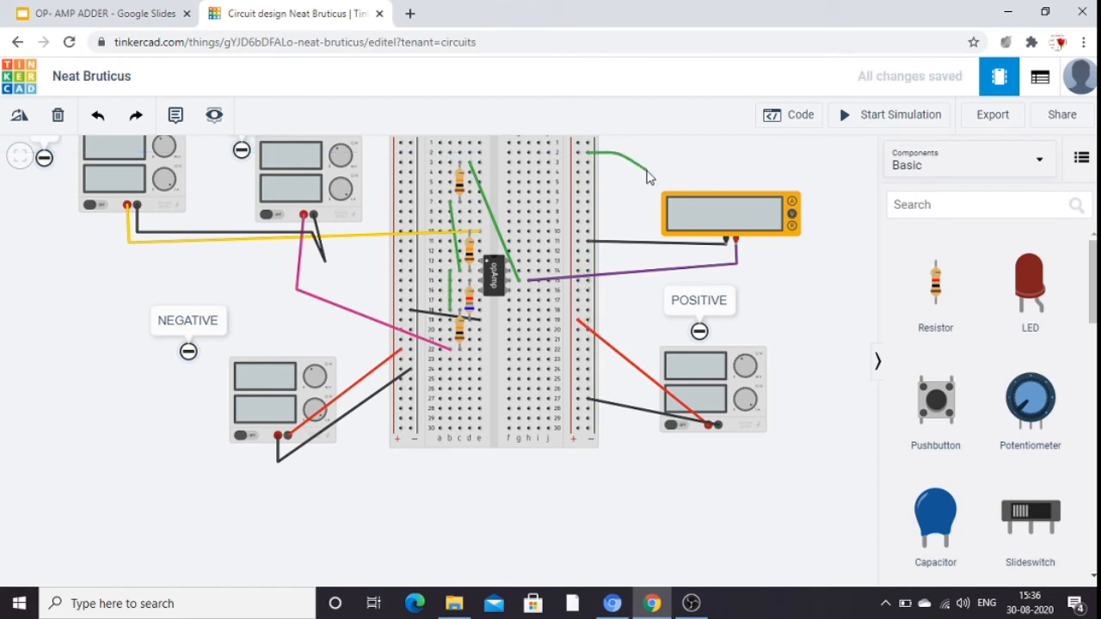
{"action": "left_click", "coordinate": [648, 171]}
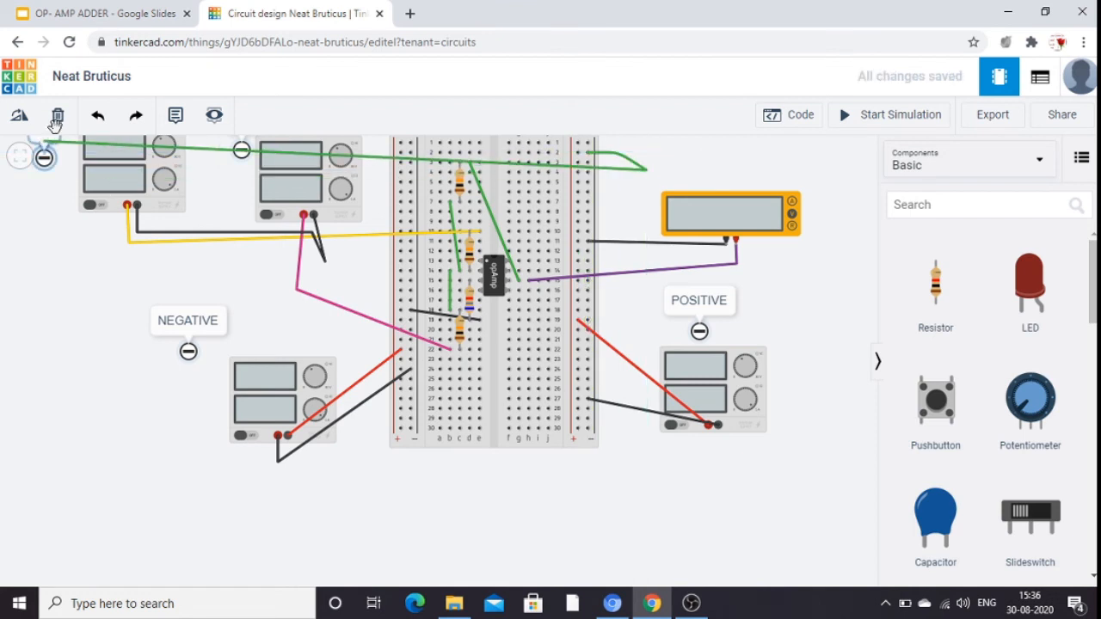
{"action": "left_click", "coordinate": [98, 123]}
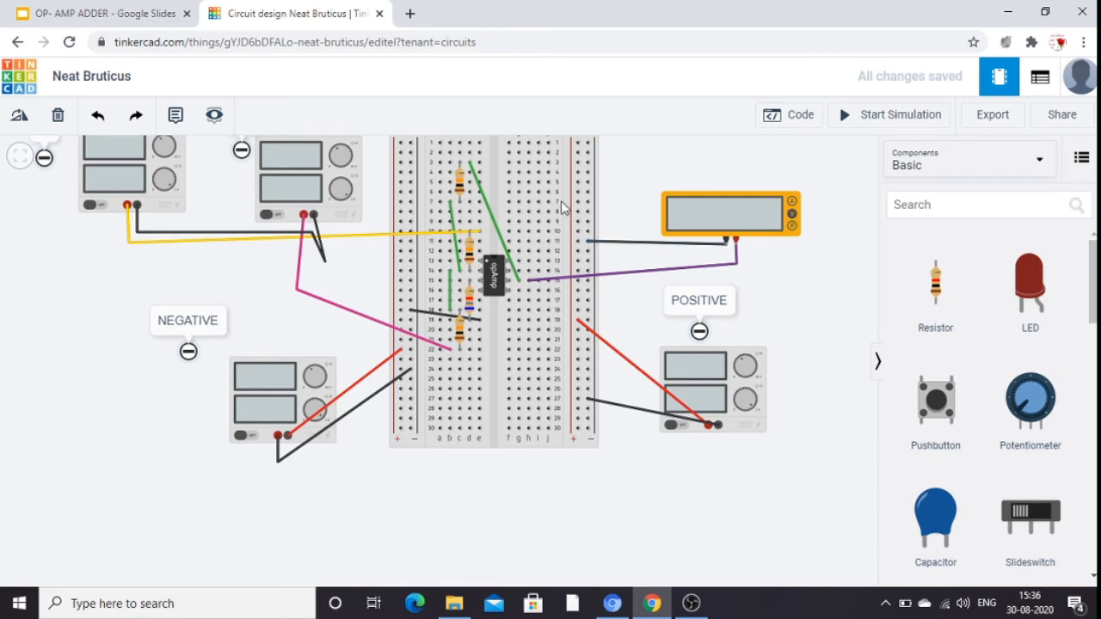
Move the breadboard slightly down and wire its left-hand negative rail to its right-hand negative rail with a bent wire around the board's lower edge.
{"action": "left_click_drag", "start_coordinate": [561, 200], "coordinate": [567, 261]}
{"action": "left_click", "coordinate": [629, 167]}
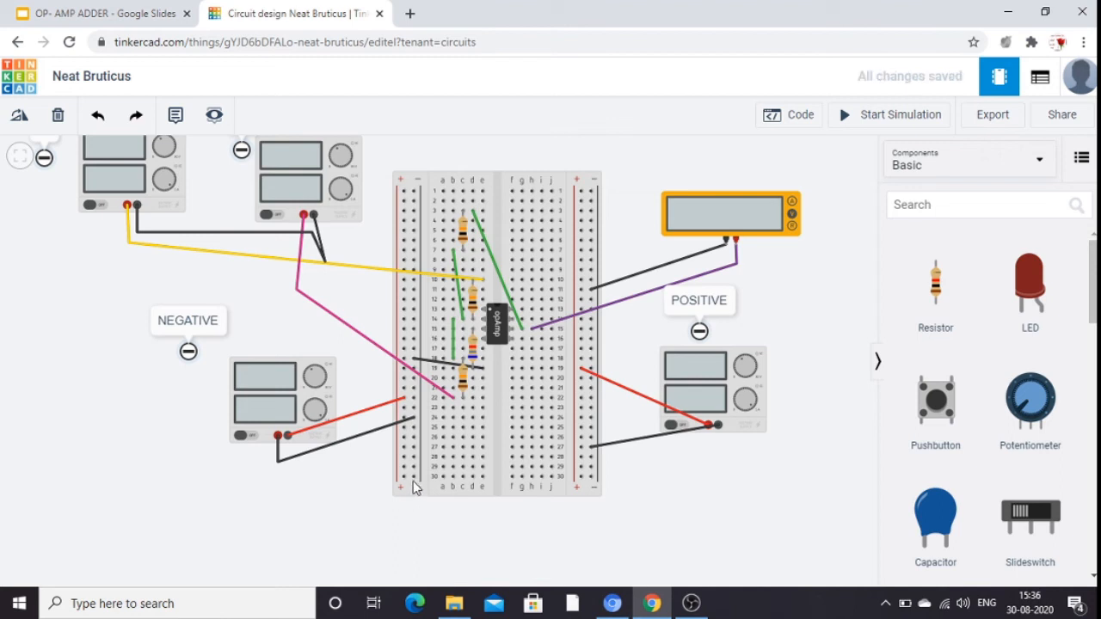
{"action": "left_click", "coordinate": [413, 480]}
{"action": "left_click", "coordinate": [414, 533]}
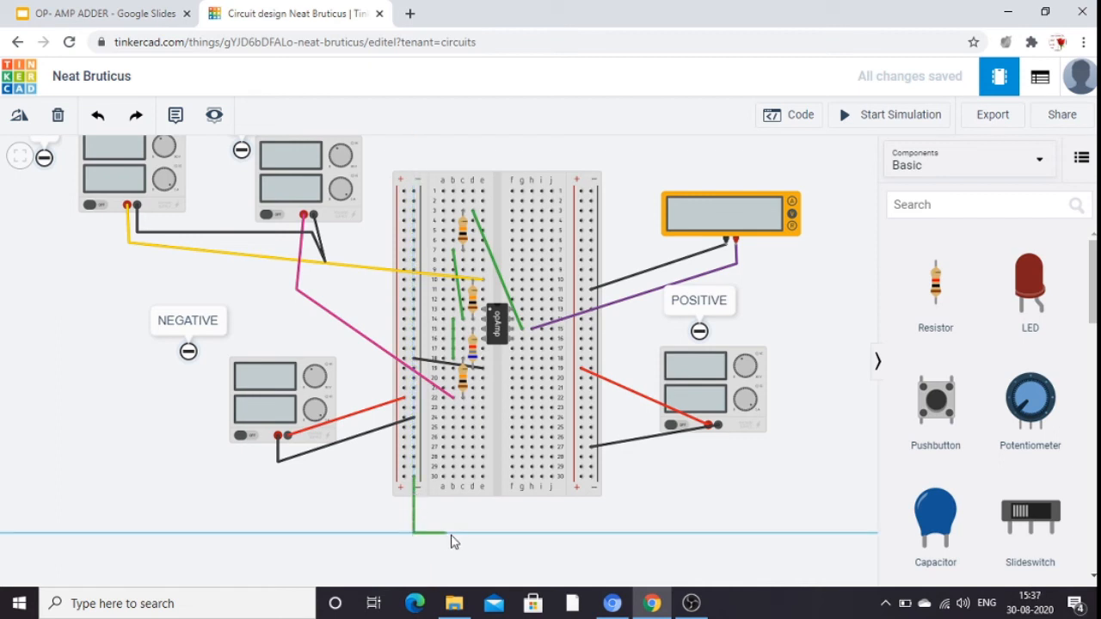
{"action": "left_click", "coordinate": [593, 534]}
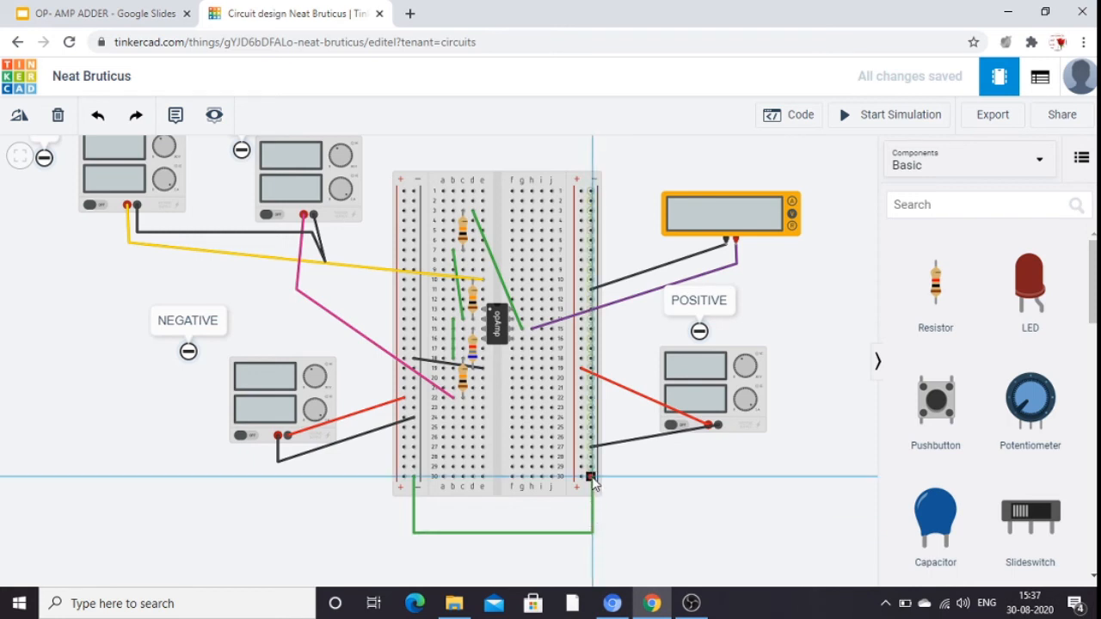
{"action": "left_click", "coordinate": [656, 507]}
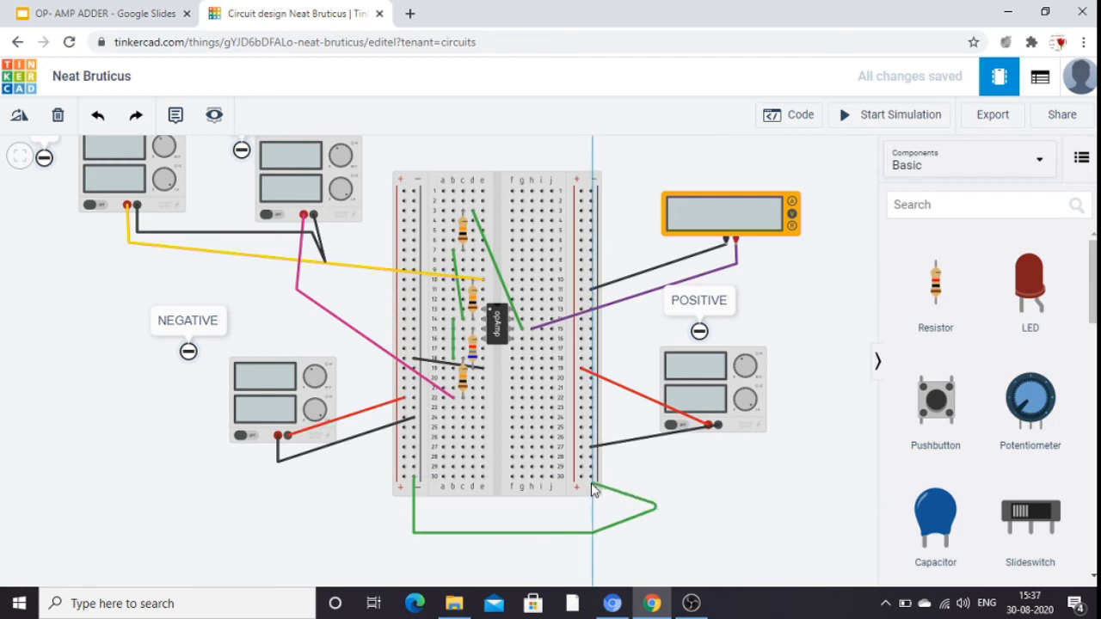
{"action": "left_click", "coordinate": [591, 477]}
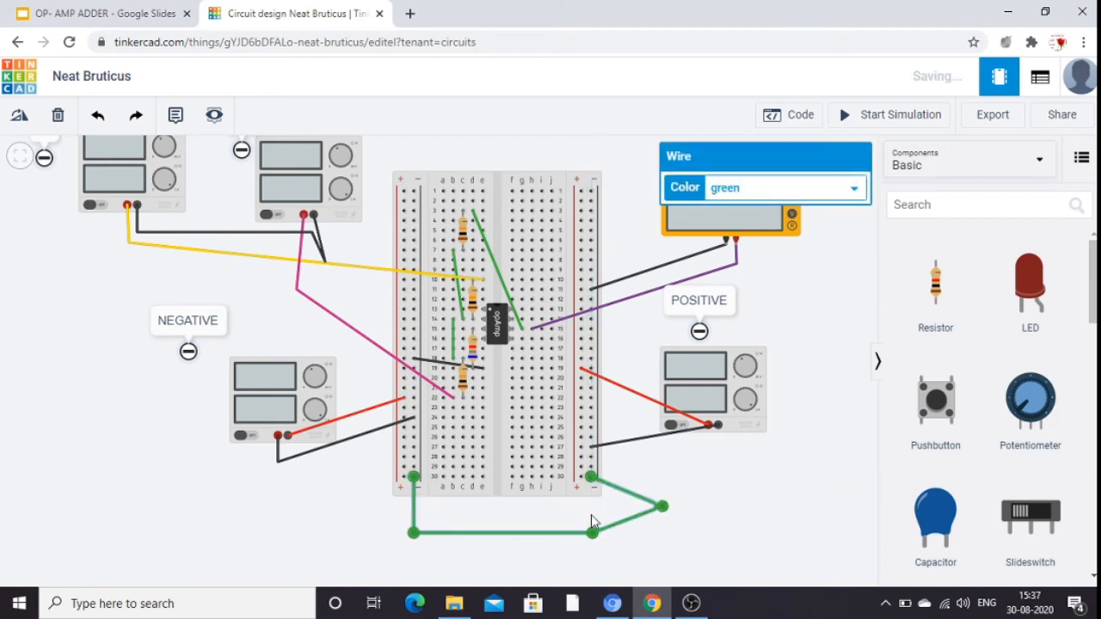
{"action": "left_click", "coordinate": [591, 515]}
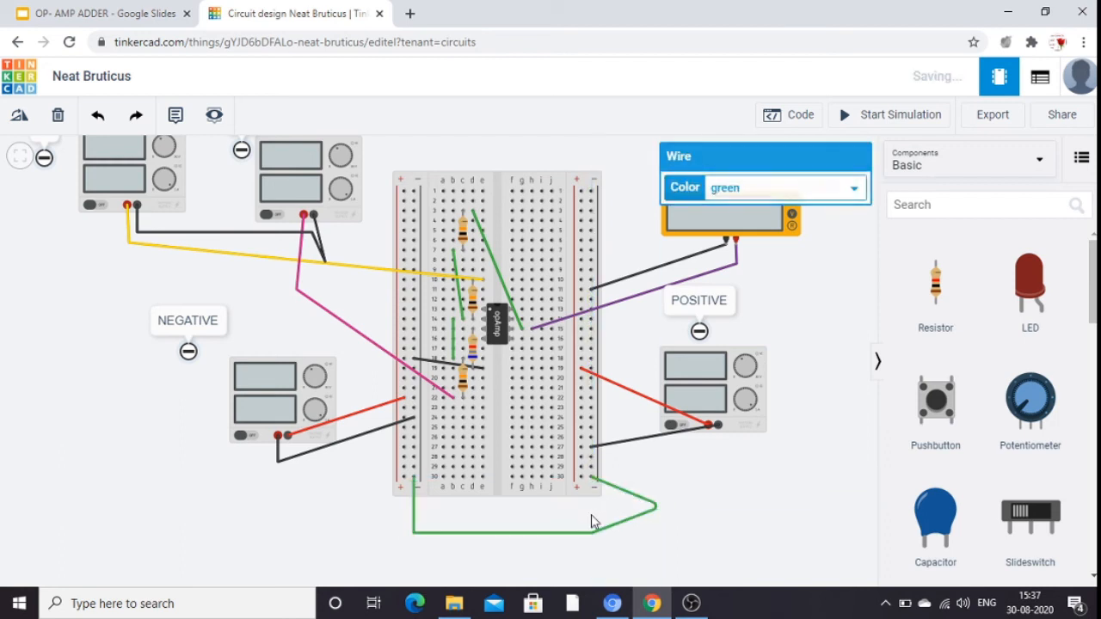
Color the bent wire joining the breadboard's two negative rails black.
{"action": "left_click", "coordinate": [549, 531]}
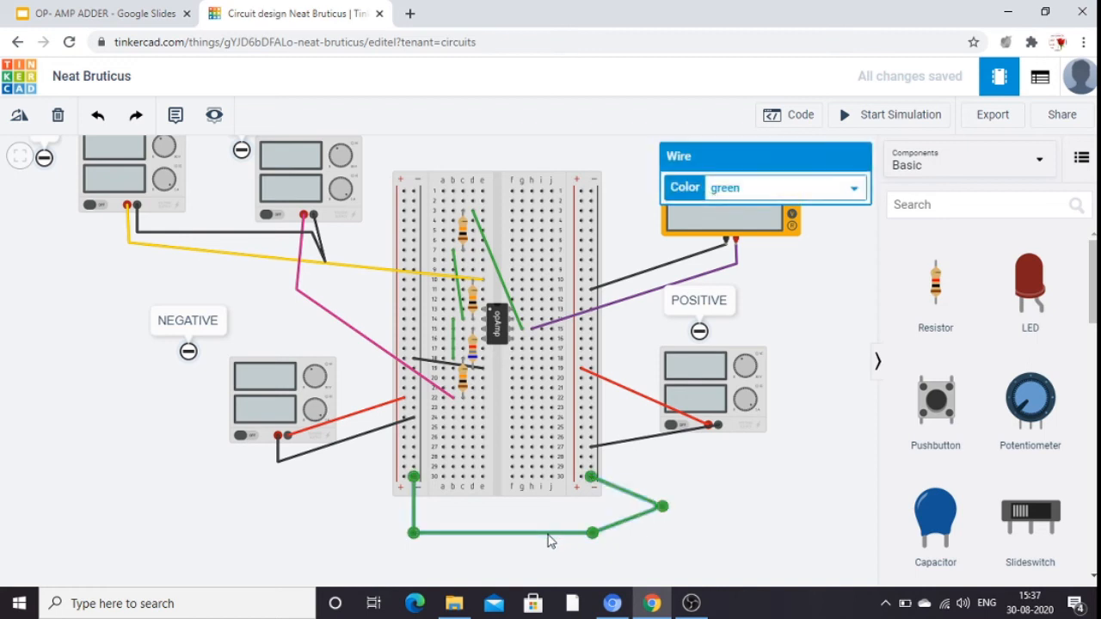
{"action": "left_click", "coordinate": [856, 193]}
{"action": "left_click", "coordinate": [804, 209]}
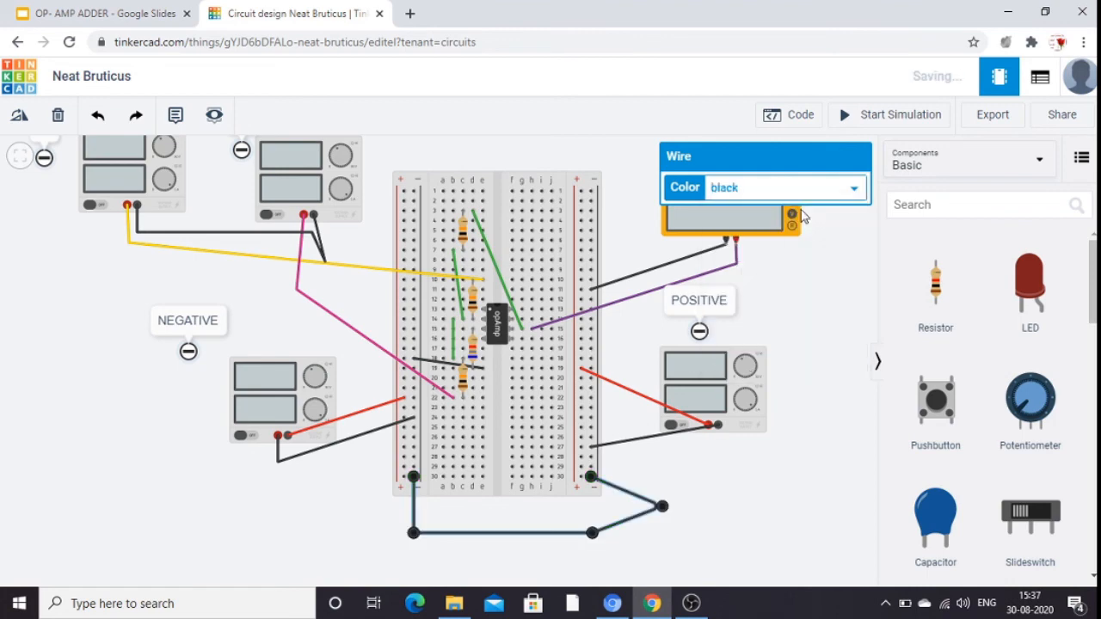
{"action": "left_click", "coordinate": [811, 428]}
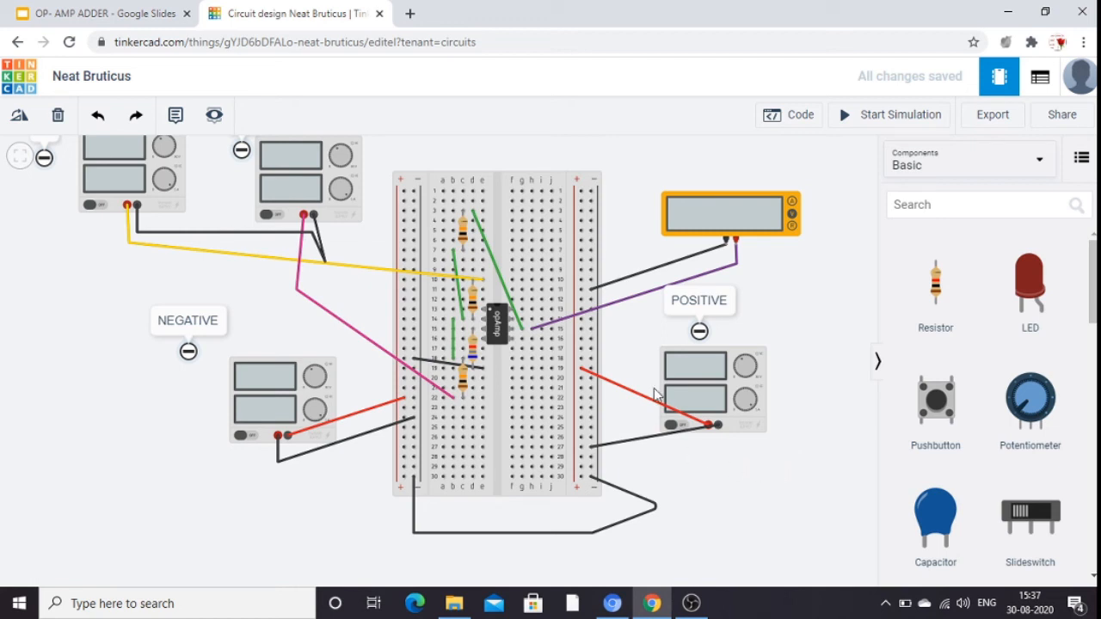
Wire breadboard hole h14 to the right-hand positive rail and color the wire red.
{"action": "left_click", "coordinate": [511, 339]}
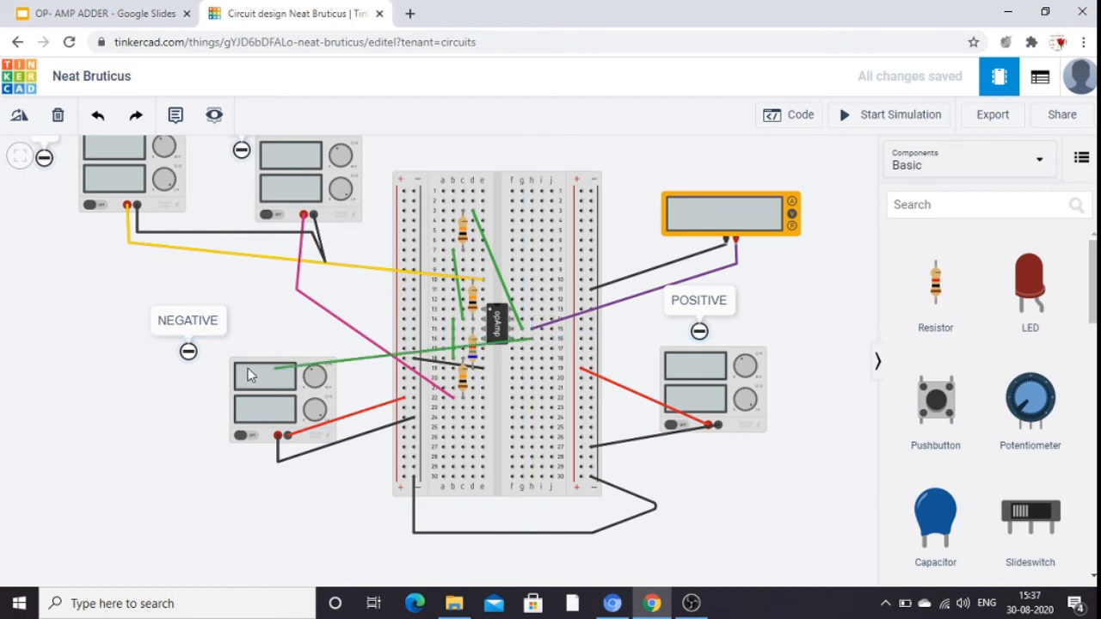
{"action": "left_click", "coordinate": [92, 117]}
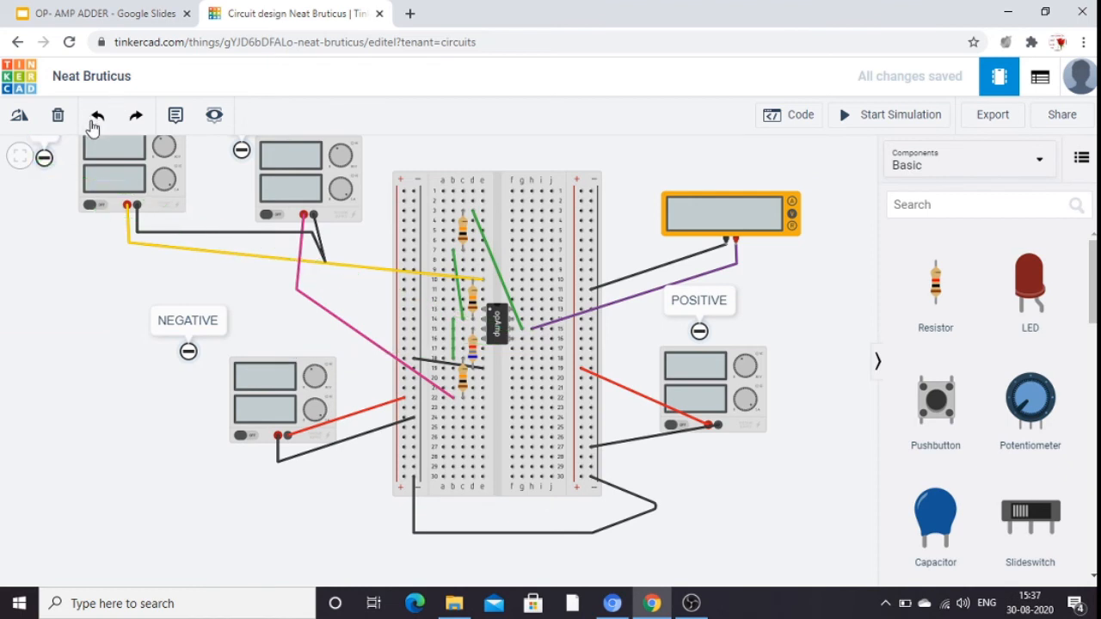
{"action": "left_click", "coordinate": [532, 320]}
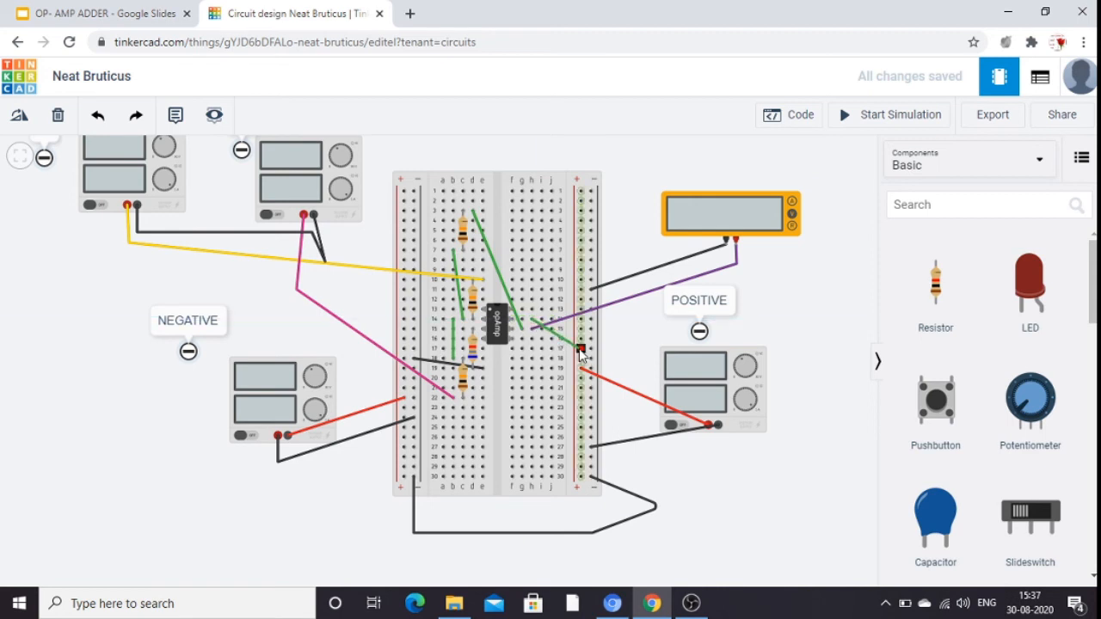
{"action": "left_click", "coordinate": [582, 351]}
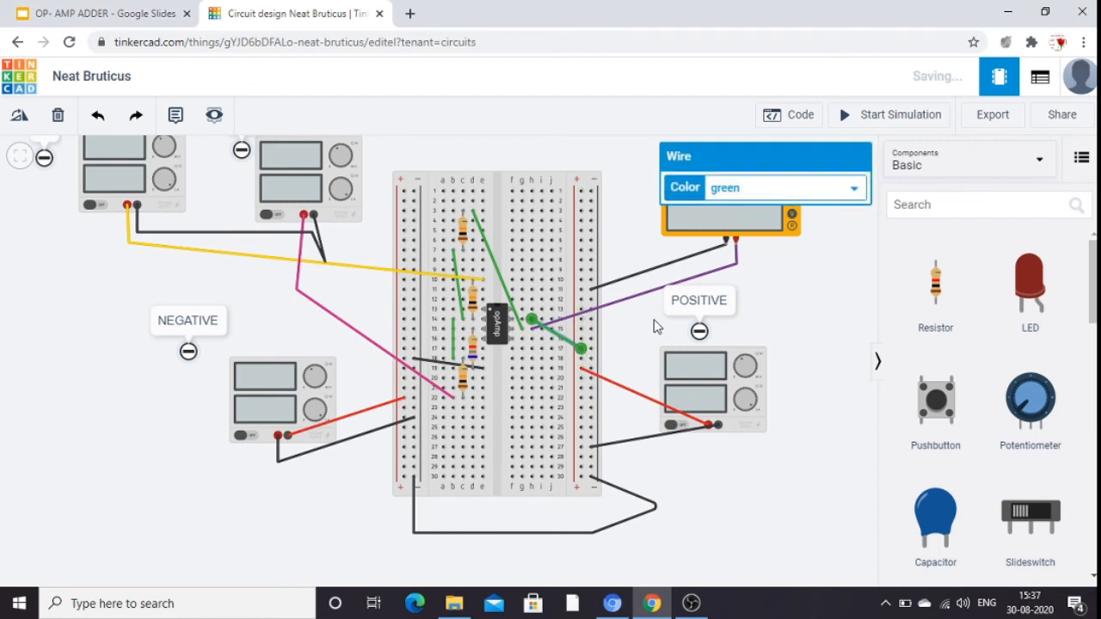
{"action": "left_click", "coordinate": [854, 187]}
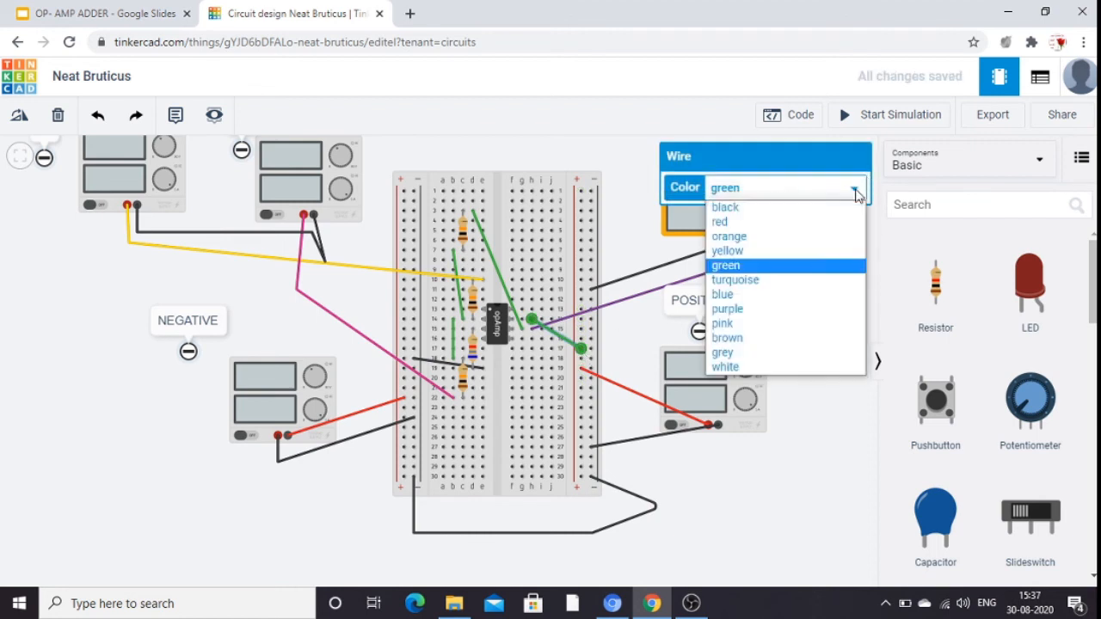
{"action": "left_click", "coordinate": [790, 221]}
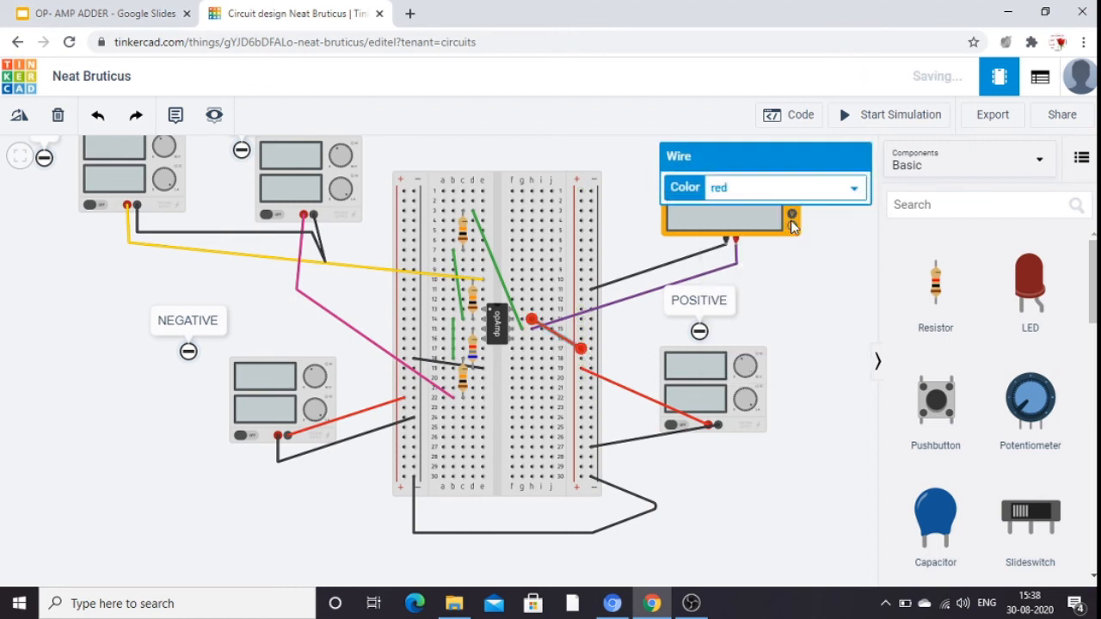
{"action": "left_click", "coordinate": [843, 329]}
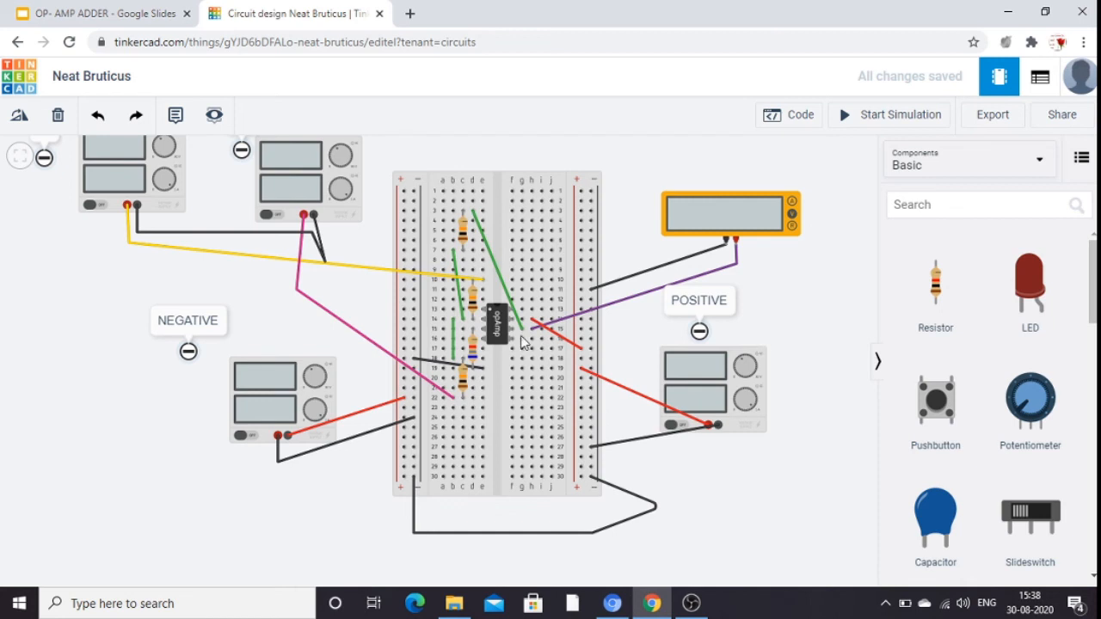
Wire breadboard hole c16 straight across to the left-hand positive rail and color the wire black.
{"action": "left_click", "coordinate": [463, 343]}
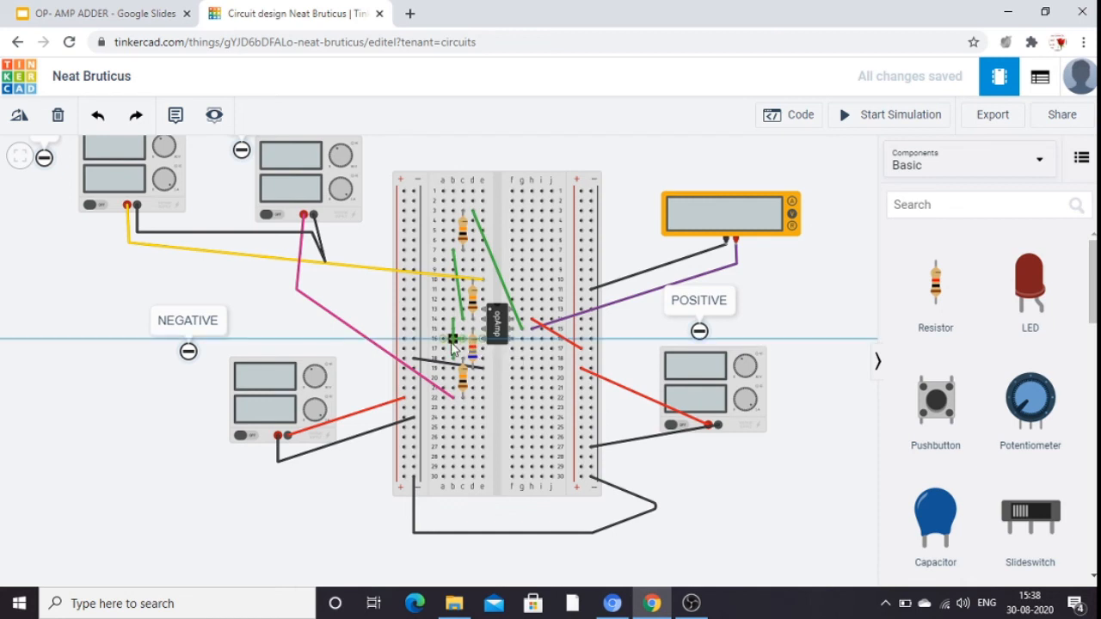
{"action": "left_click", "coordinate": [408, 344]}
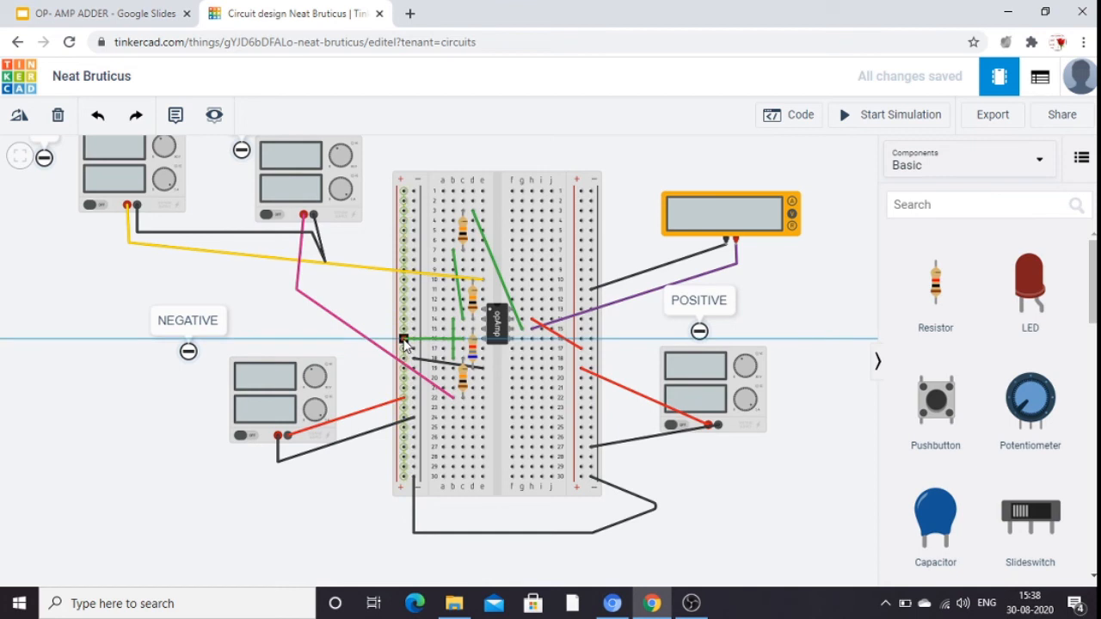
{"action": "left_click", "coordinate": [405, 342]}
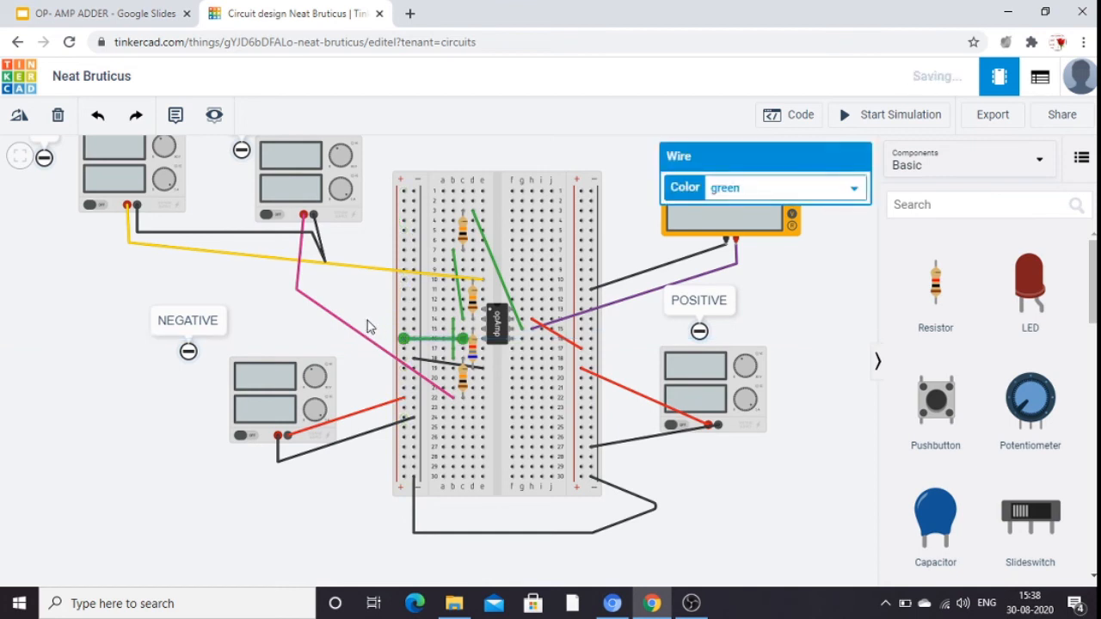
{"action": "left_click", "coordinate": [368, 327]}
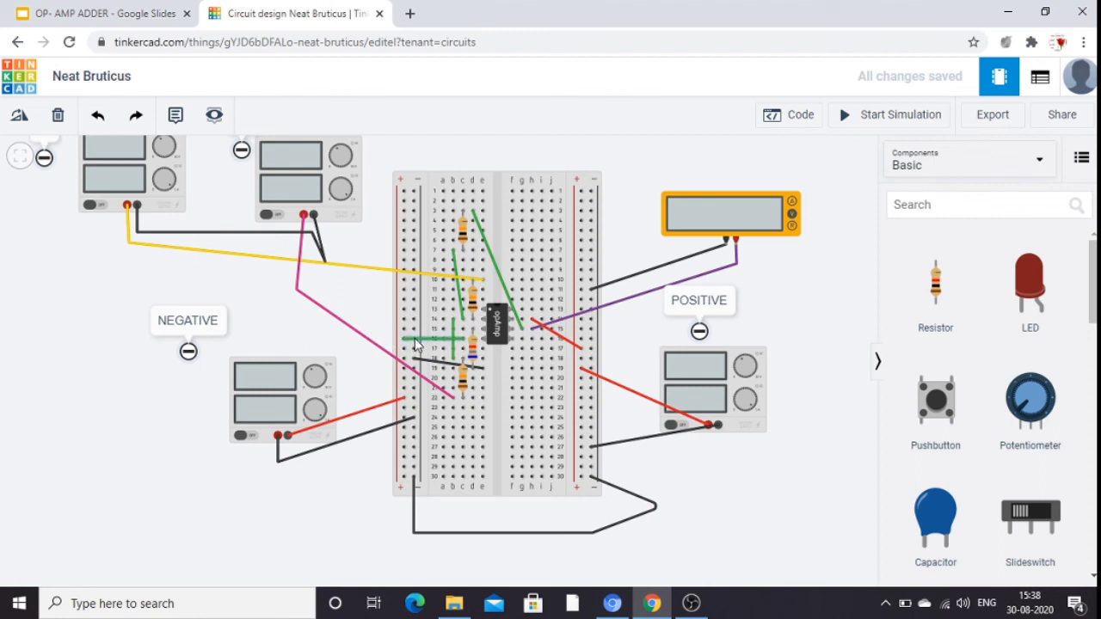
{"action": "left_click", "coordinate": [416, 339]}
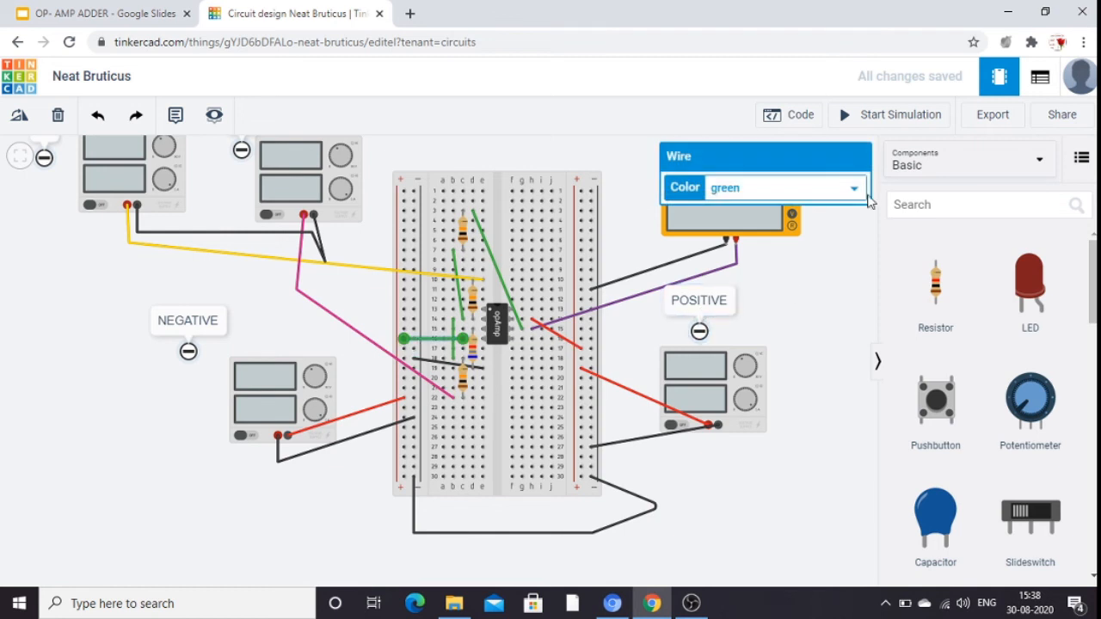
{"action": "left_click", "coordinate": [857, 190]}
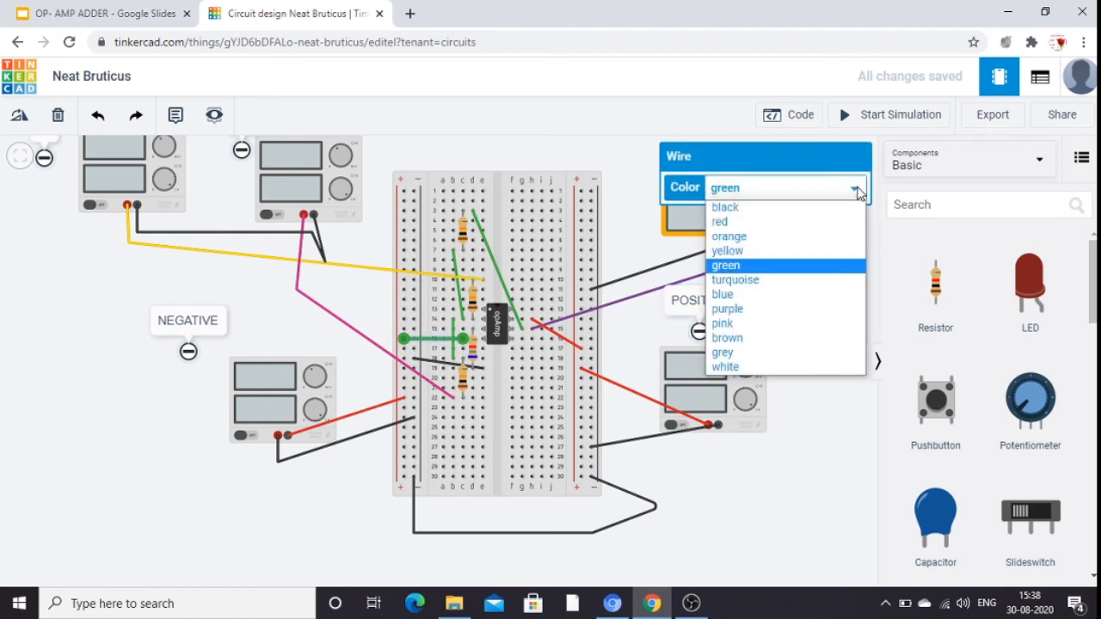
{"action": "left_click", "coordinate": [801, 210]}
{"action": "left_click", "coordinate": [814, 302]}
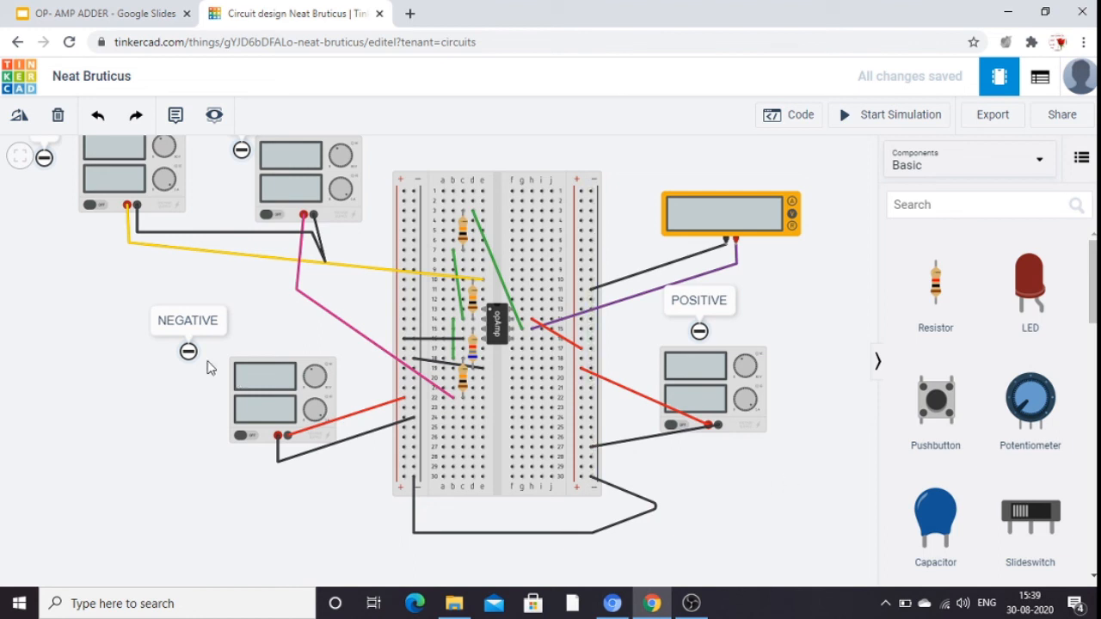
Set the voltage of the power supply labelled v1 to 6 V.
{"action": "left_click", "coordinate": [122, 196]}
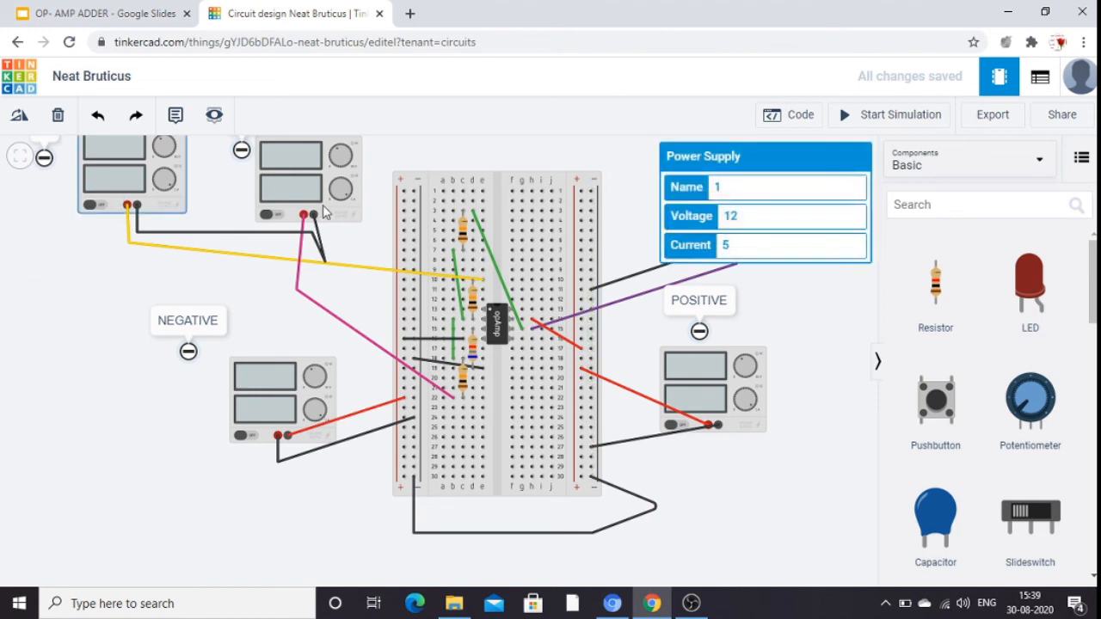
{"action": "left_click", "coordinate": [745, 222]}
{"action": "key", "text": "BackSpace"}
{"action": "key", "text": "BackSpace"}
{"action": "type", "text": "6"}
Set the voltage of the power supply labelled V2 to 5 V.
{"action": "left_click", "coordinate": [272, 173]}
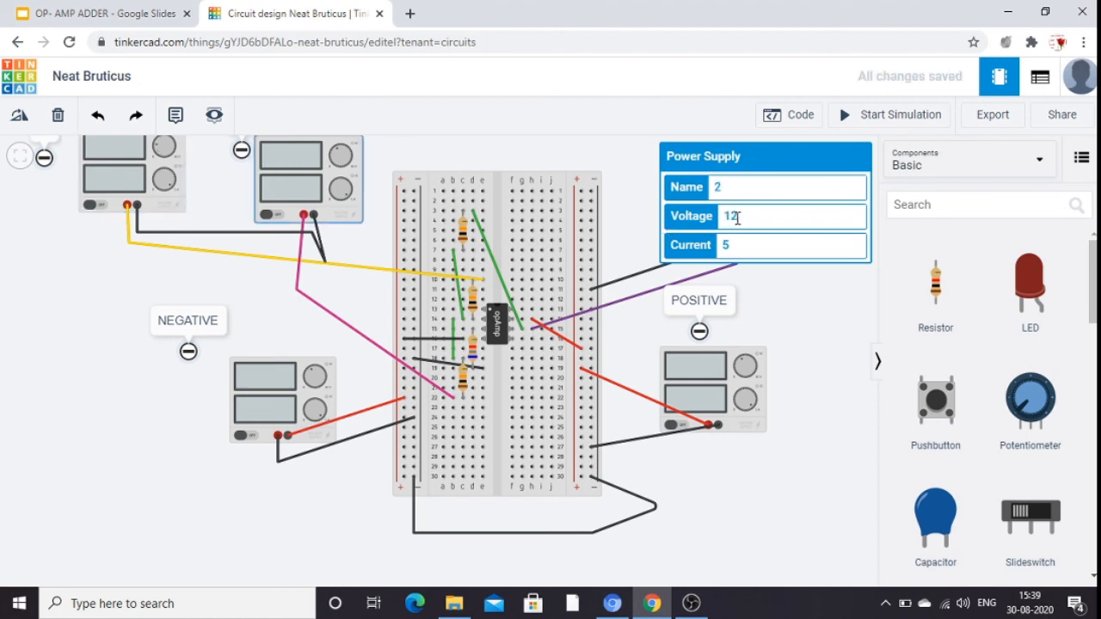
{"action": "left_click", "coordinate": [738, 218]}
{"action": "key", "text": "BackSpace"}
{"action": "key", "text": "BackSpace"}
{"action": "type", "text": "5"}
Run the simulation to check the multimeter and power supply readings, and stop it again.
{"action": "left_click", "coordinate": [897, 118]}
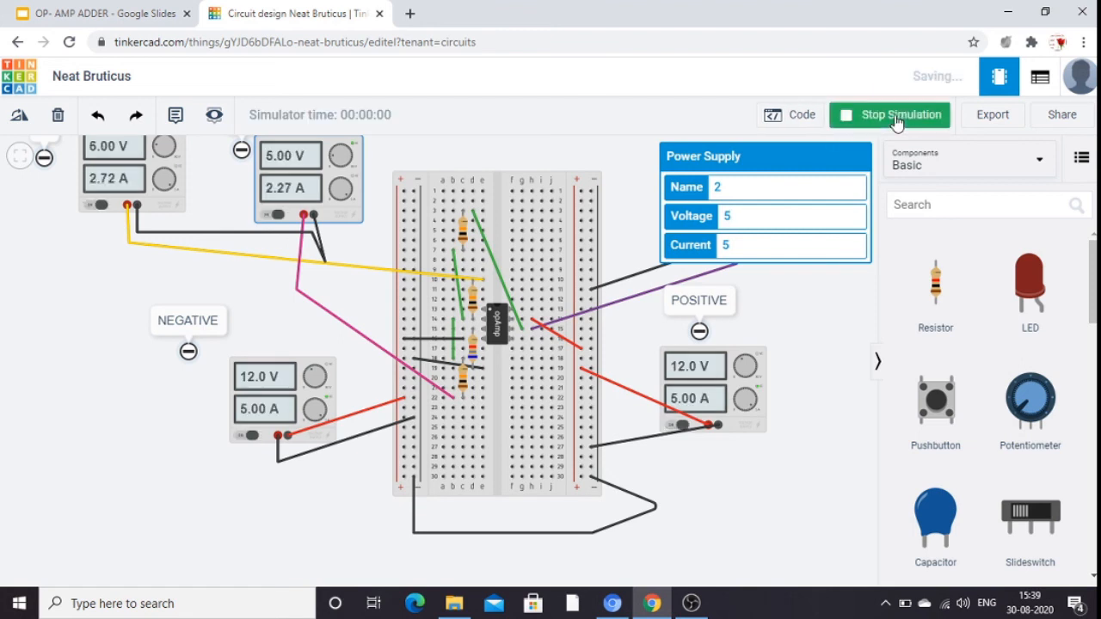
{"action": "left_click", "coordinate": [852, 311]}
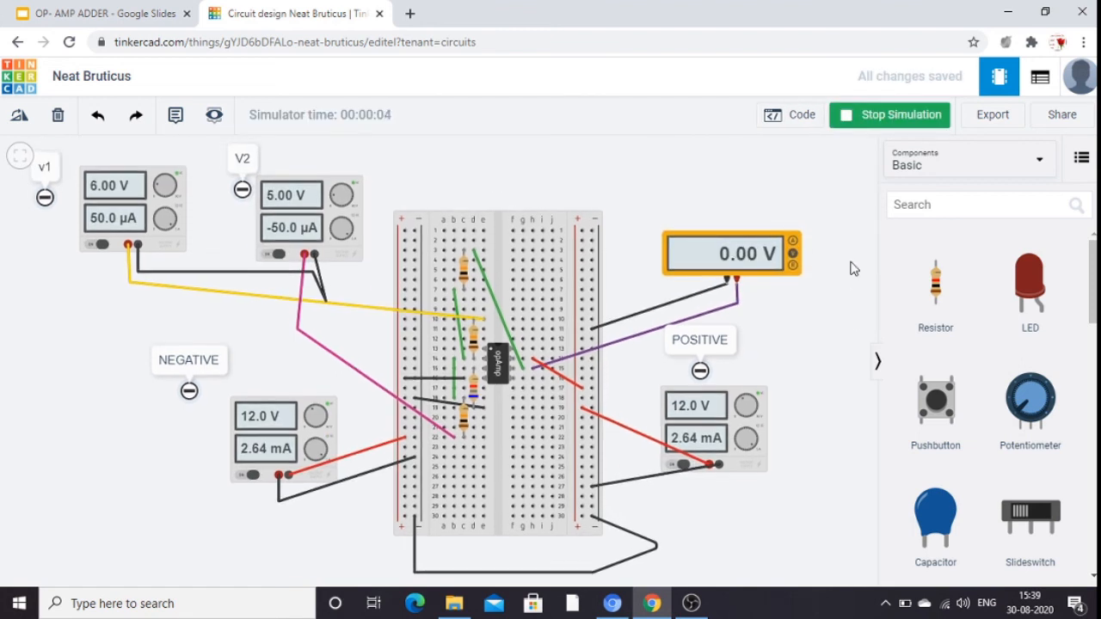
{"action": "left_click", "coordinate": [897, 113]}
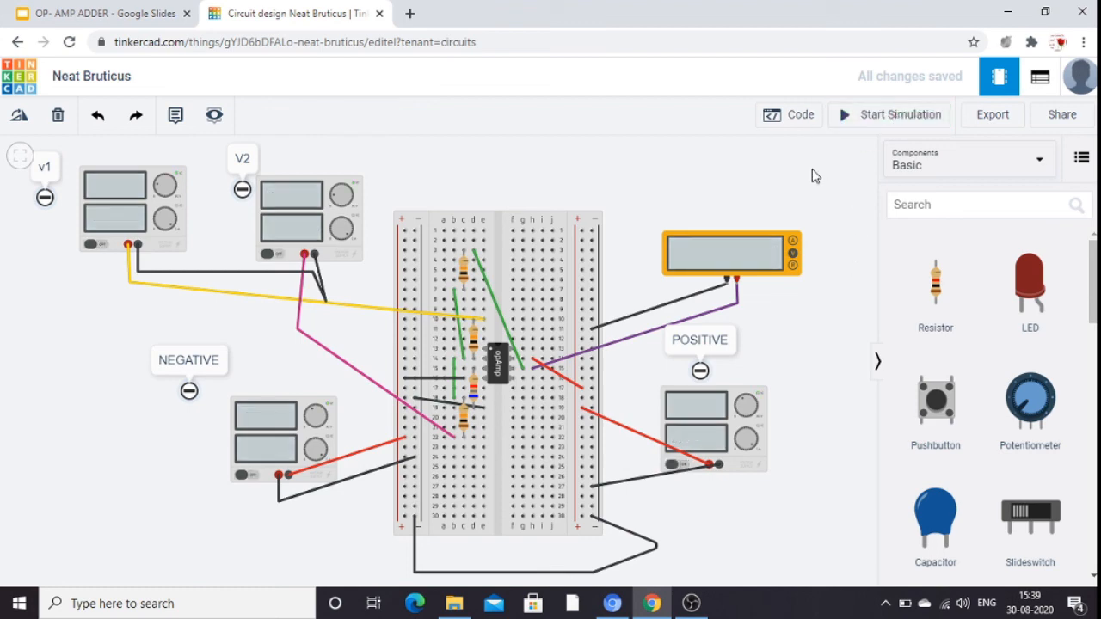
Inspect the settings of the NEGATIVE and POSITIVE power supplies.
{"action": "left_click", "coordinate": [311, 415]}
{"action": "left_click", "coordinate": [741, 432]}
{"action": "left_click", "coordinate": [801, 381]}
{"action": "left_click", "coordinate": [405, 359]}
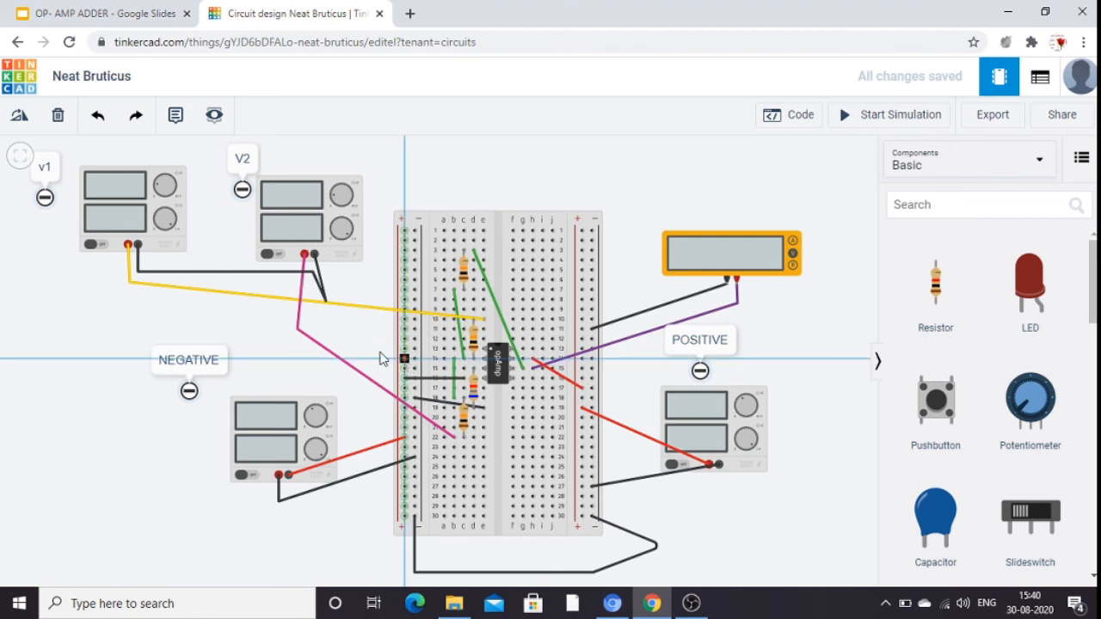
{"action": "left_click", "coordinate": [164, 251]}
{"action": "left_click", "coordinate": [97, 118]}
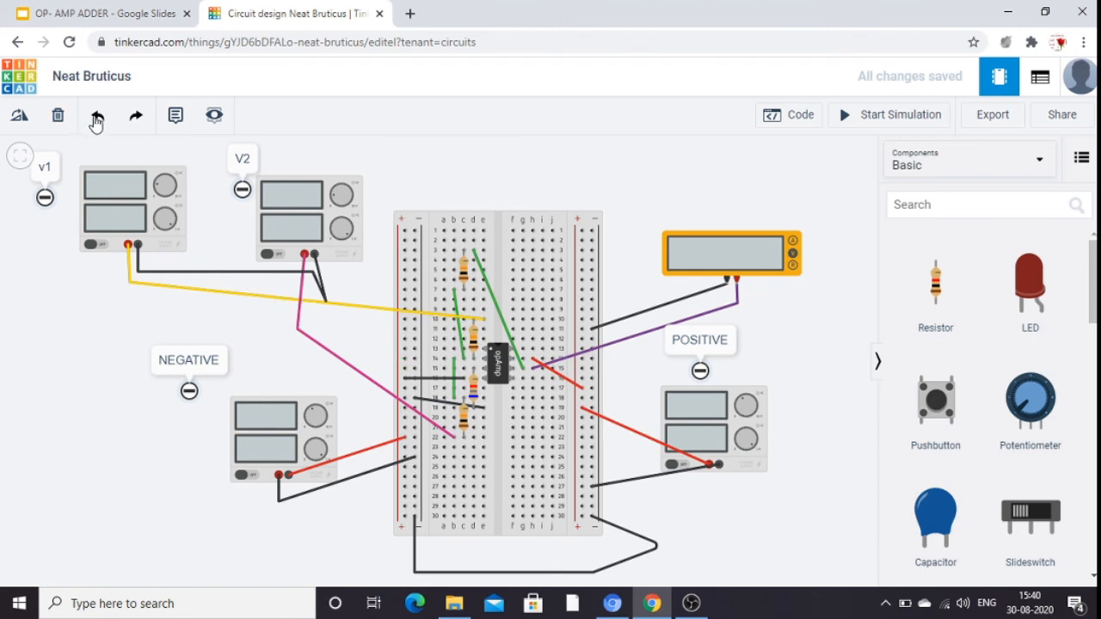
Wire the breadboard's left negative rail at row 14 to the negative terminal of the V2 power supply and colour the wire black.
{"action": "left_click", "coordinate": [415, 360]}
{"action": "left_click", "coordinate": [315, 256]}
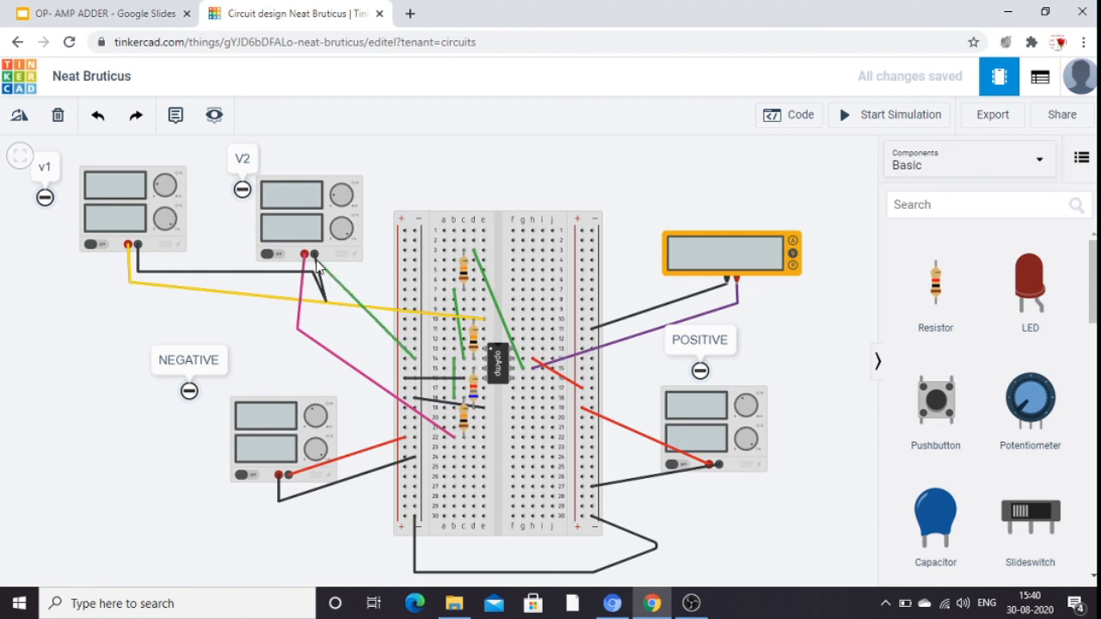
{"action": "left_click", "coordinate": [315, 256]}
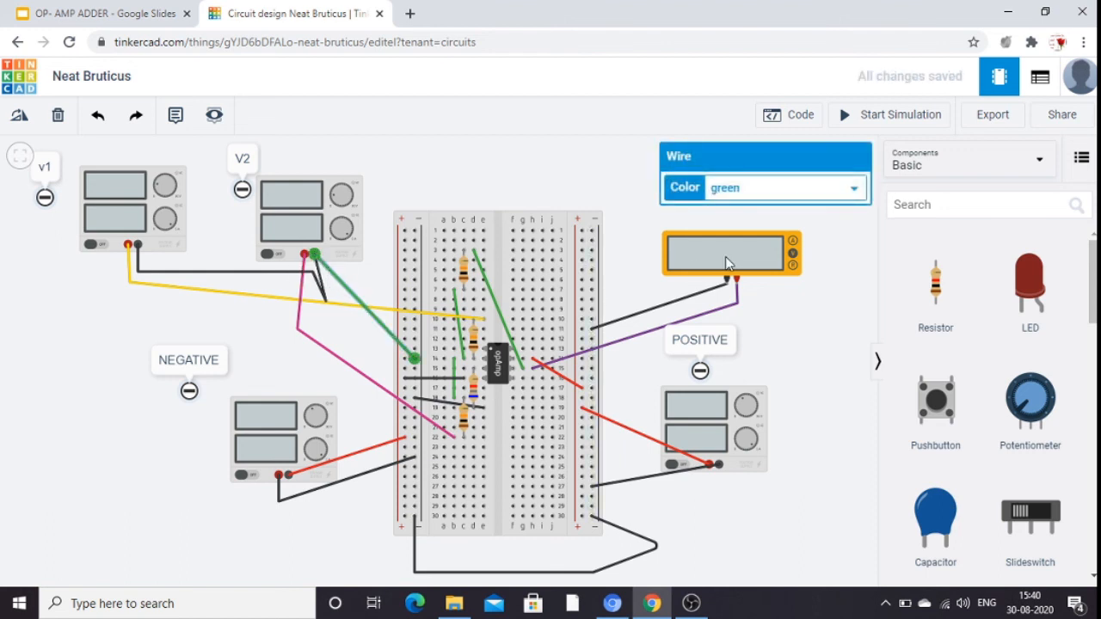
{"action": "left_click", "coordinate": [858, 191]}
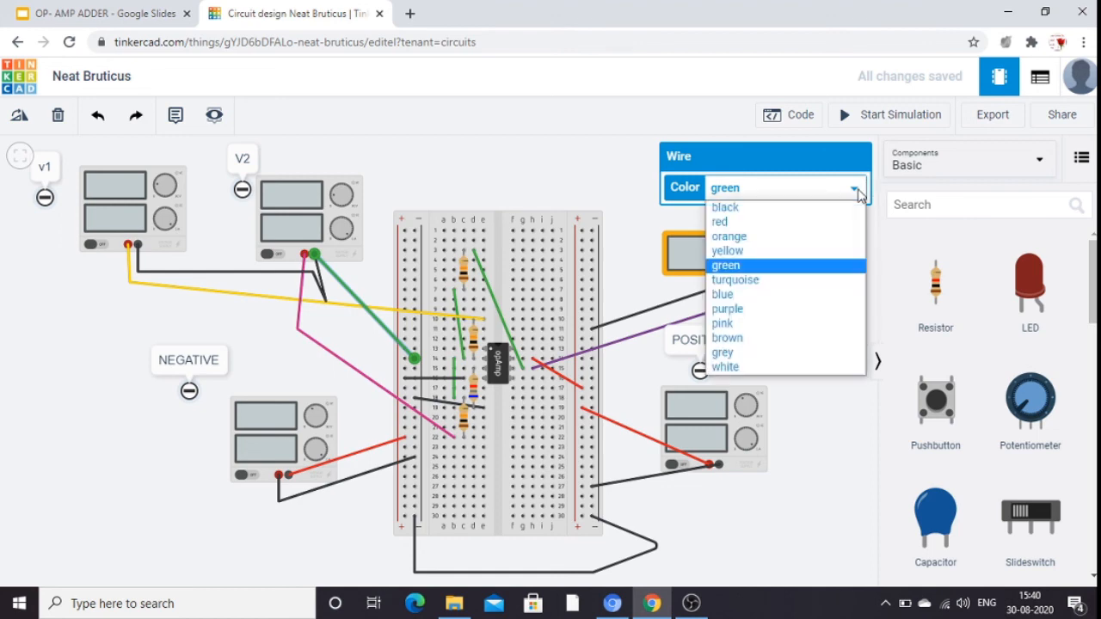
{"action": "left_click", "coordinate": [804, 209]}
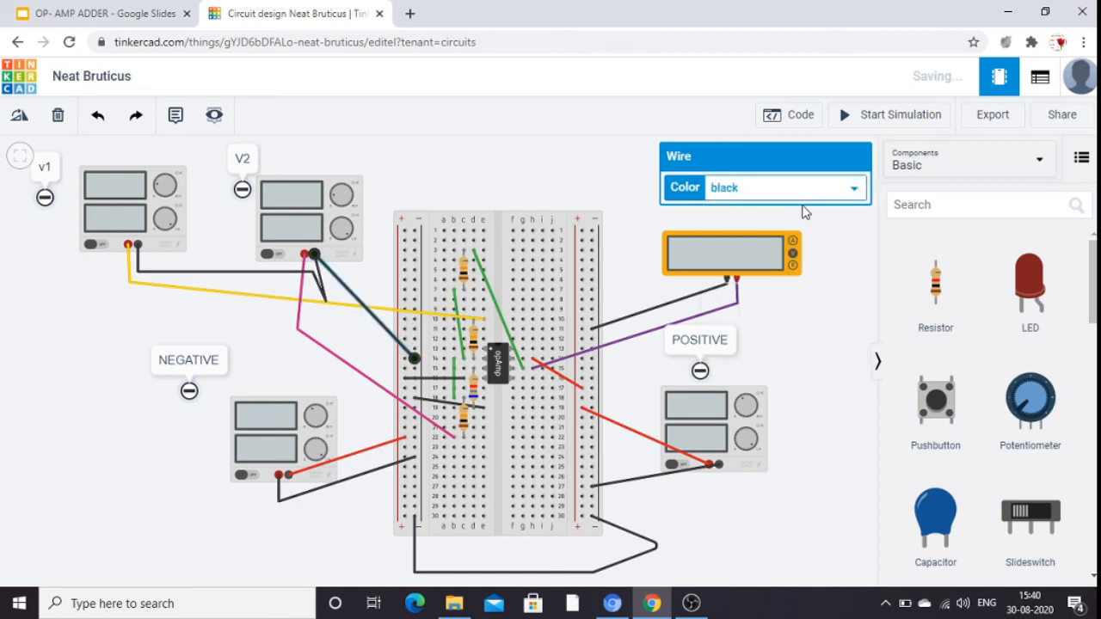
{"action": "left_click", "coordinate": [838, 303]}
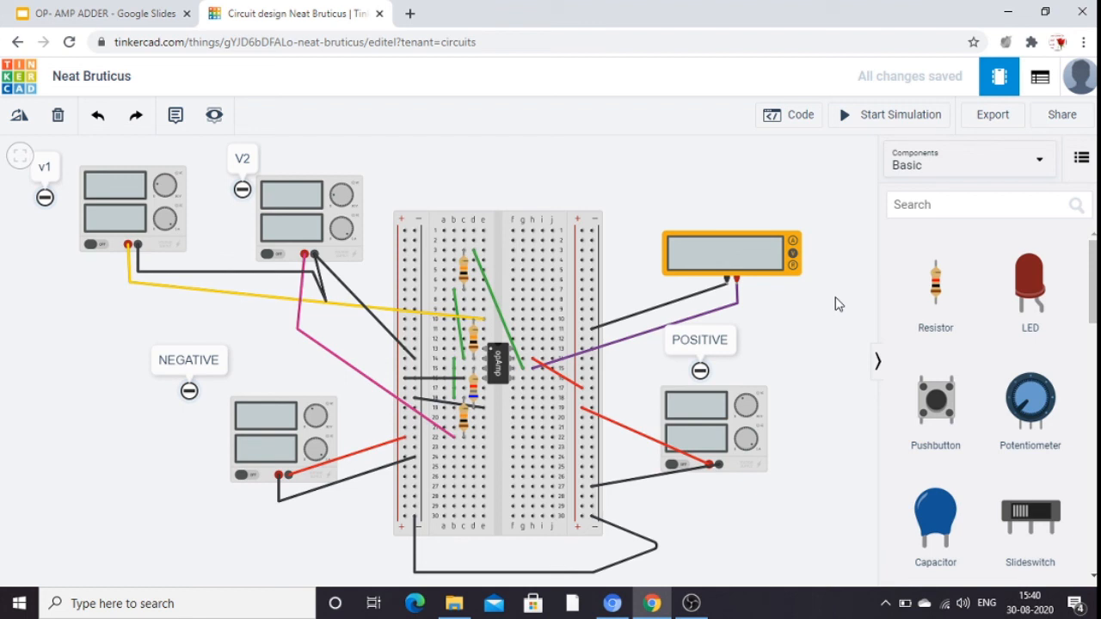
Check the voltage settings of the v1 and V2 power supplies and start the simulation.
{"action": "left_click", "coordinate": [152, 185]}
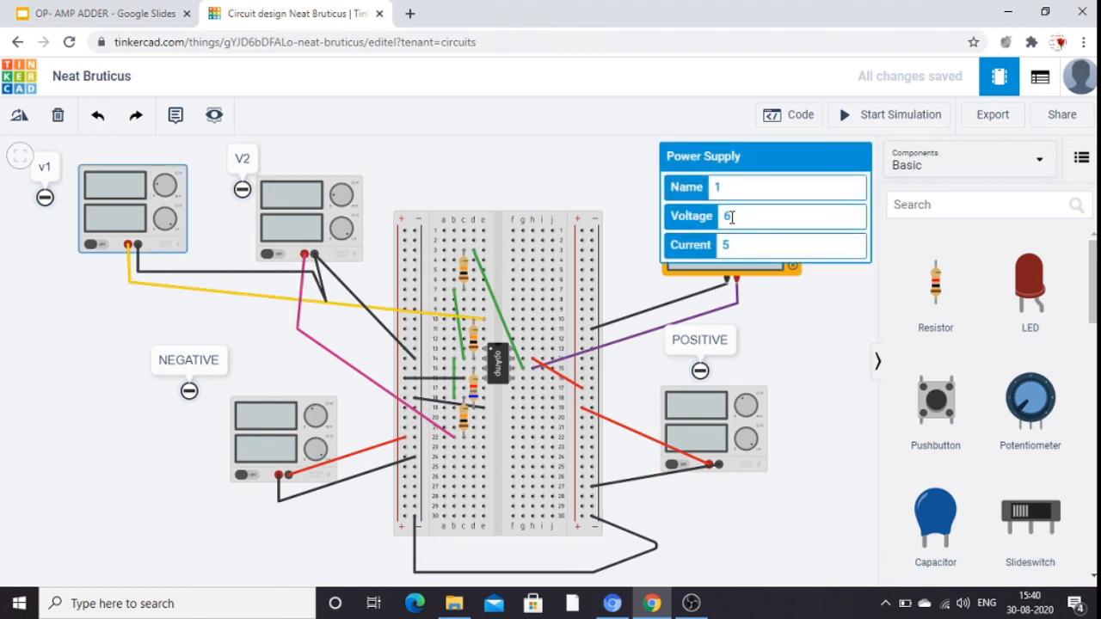
{"action": "left_click", "coordinate": [731, 217]}
{"action": "key", "text": "BackSpace"}
{"action": "type", "text": "5"}
{"action": "left_click", "coordinate": [319, 200]}
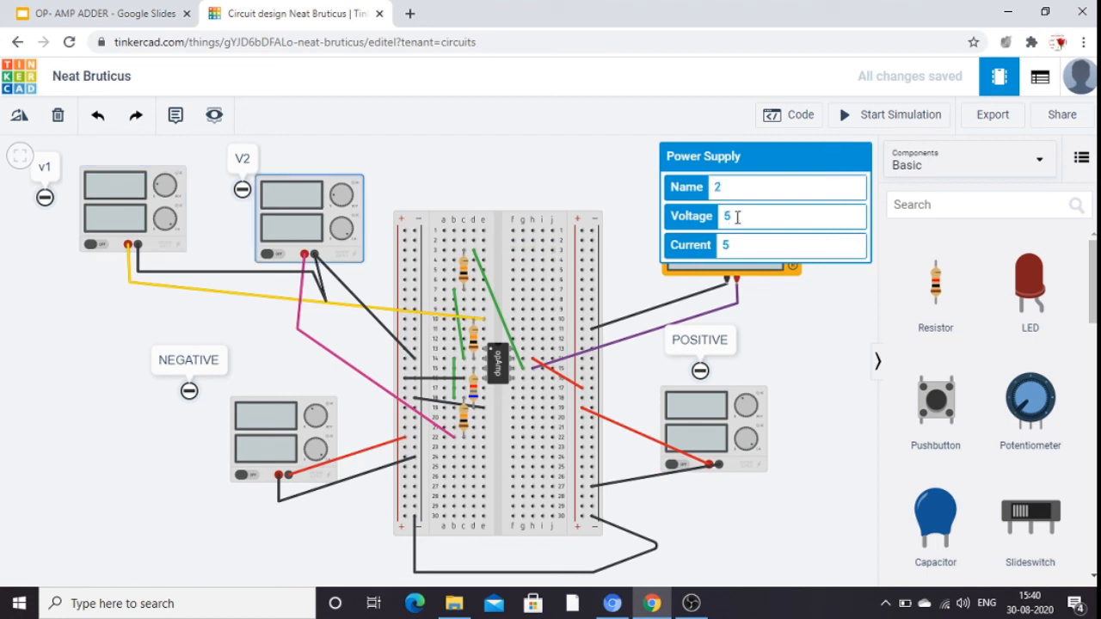
{"action": "left_click", "coordinate": [795, 314]}
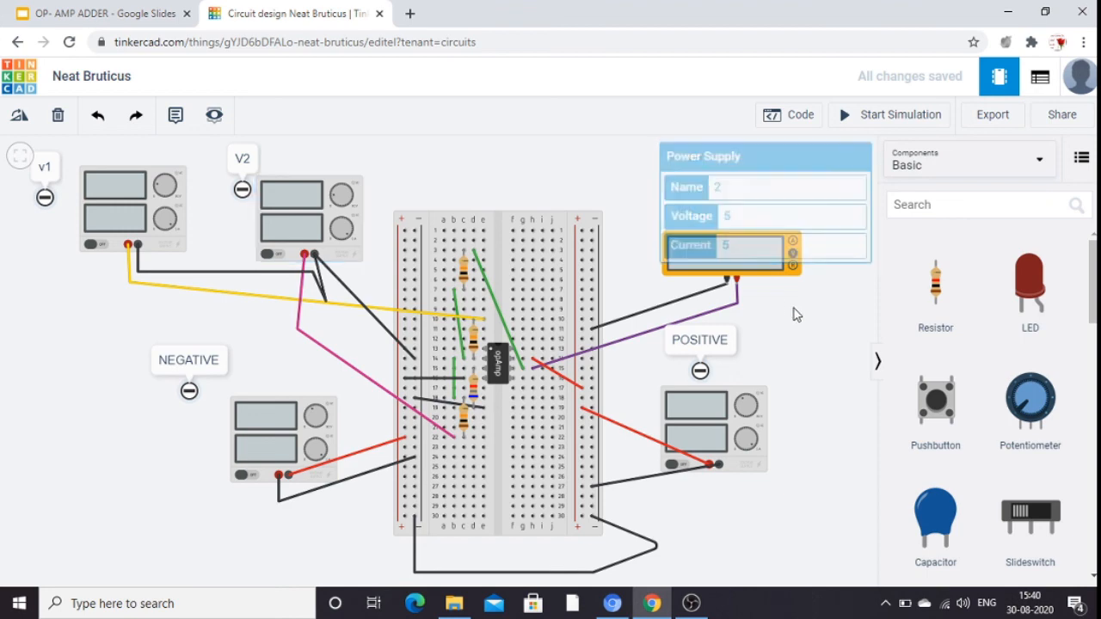
{"action": "left_click", "coordinate": [868, 122]}
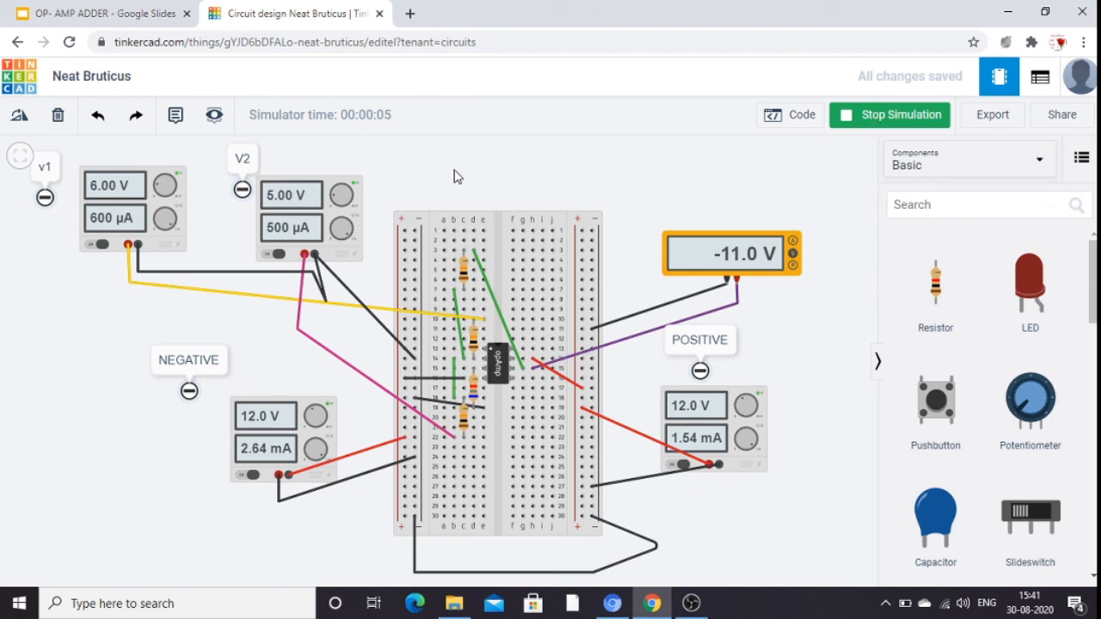
Set the voltage of the power supply labelled v1 to 3 V while the simulation runs.
{"action": "left_click", "coordinate": [128, 196]}
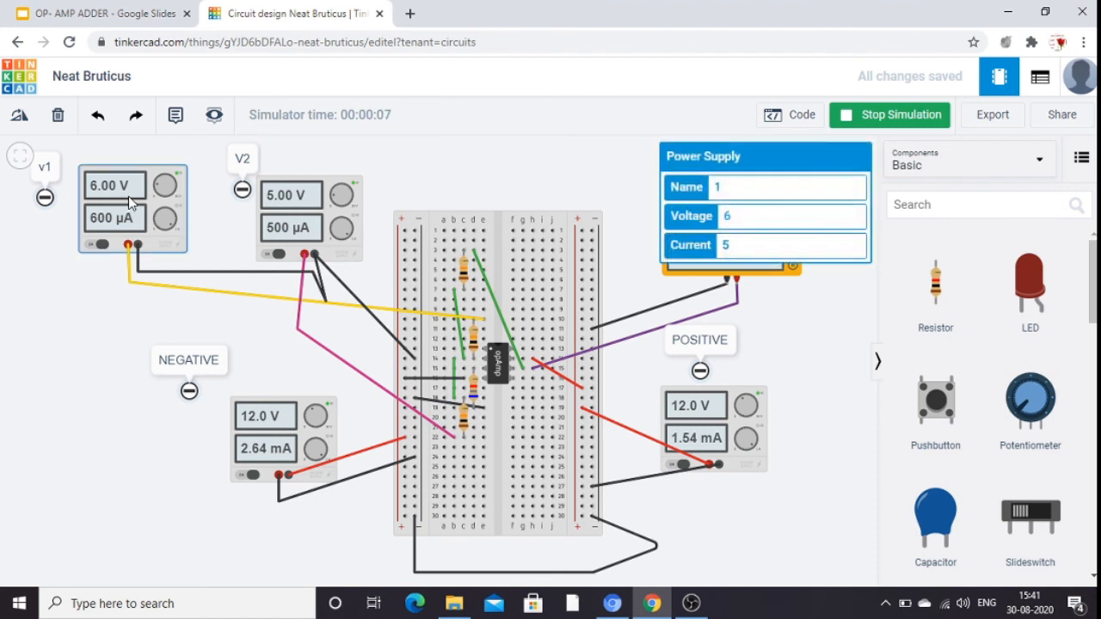
{"action": "left_click", "coordinate": [736, 217]}
{"action": "key", "text": "BackSpace"}
{"action": "type", "text": "3"}
Set the voltage of the power supply labelled V2 to 6 V in the running simulation and check the multimeter reading.
{"action": "left_click", "coordinate": [289, 233]}
{"action": "left_click", "coordinate": [736, 217]}
{"action": "key", "text": "BackSpace"}
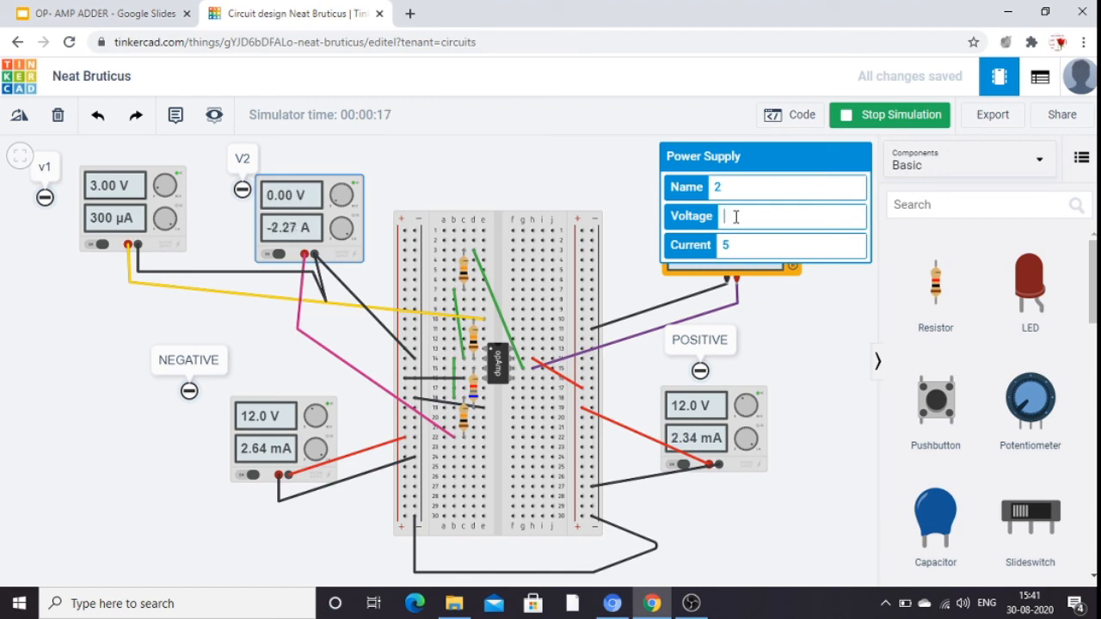
{"action": "type", "text": "6"}
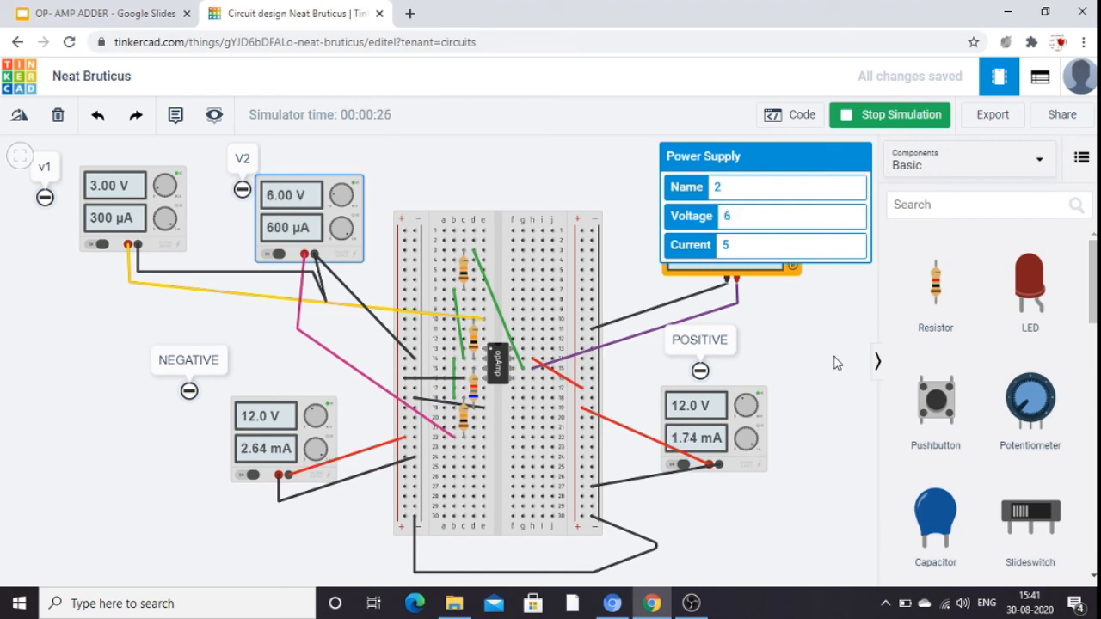
{"action": "left_click", "coordinate": [819, 323]}
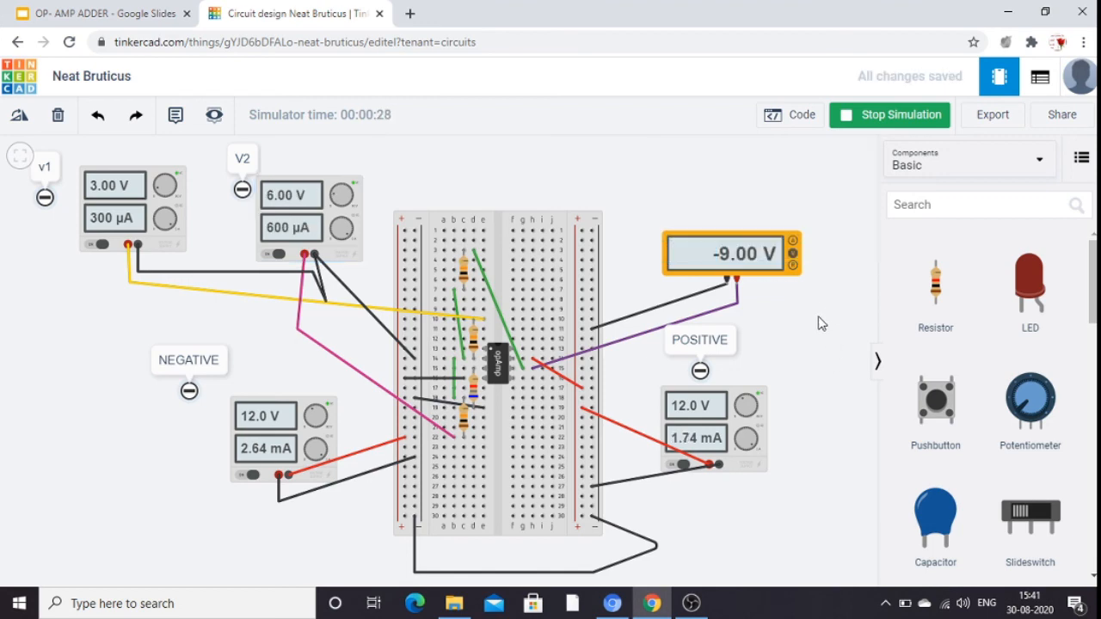